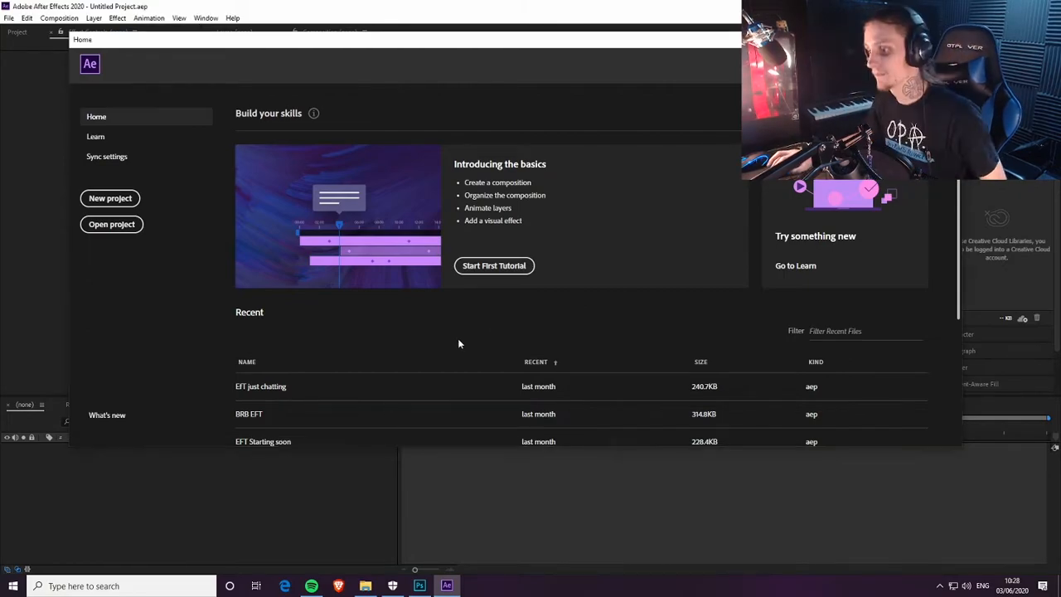
Step: Create a new project and start importing a file into it
left_click(125, 198)
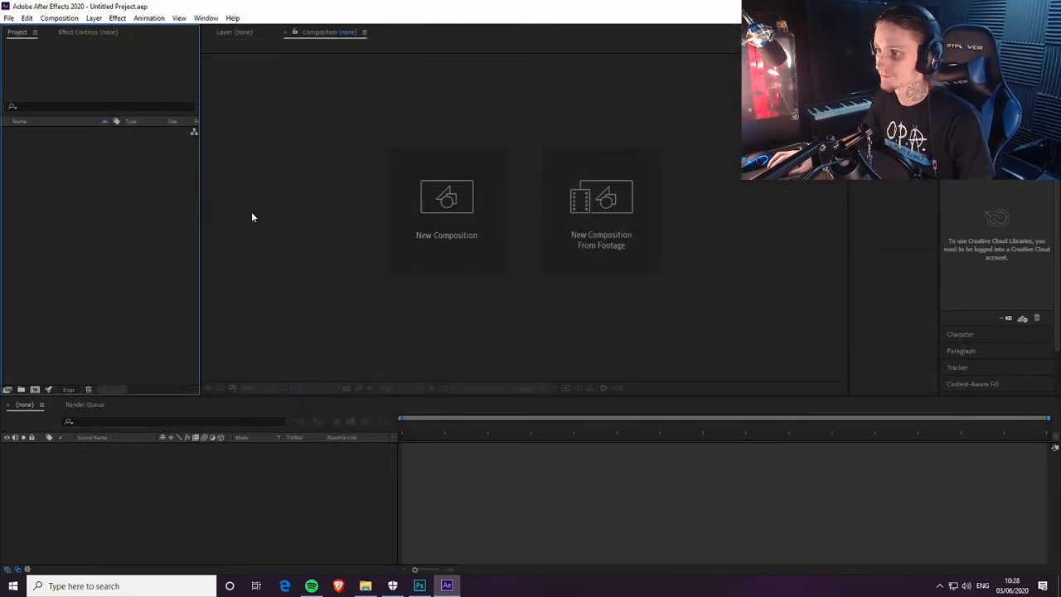
right_click(76, 188)
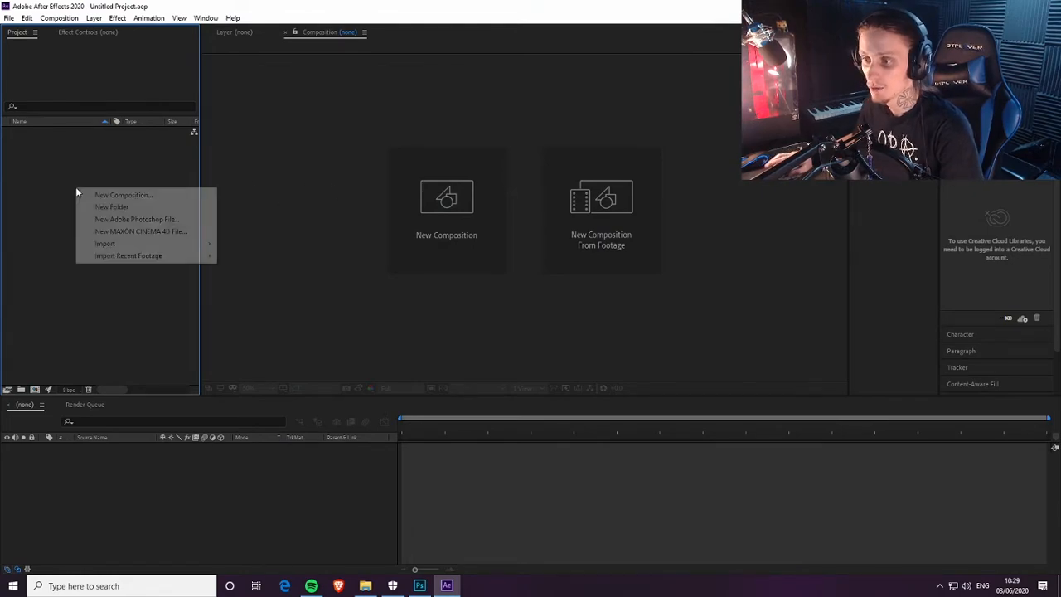
mouse_move(172, 243)
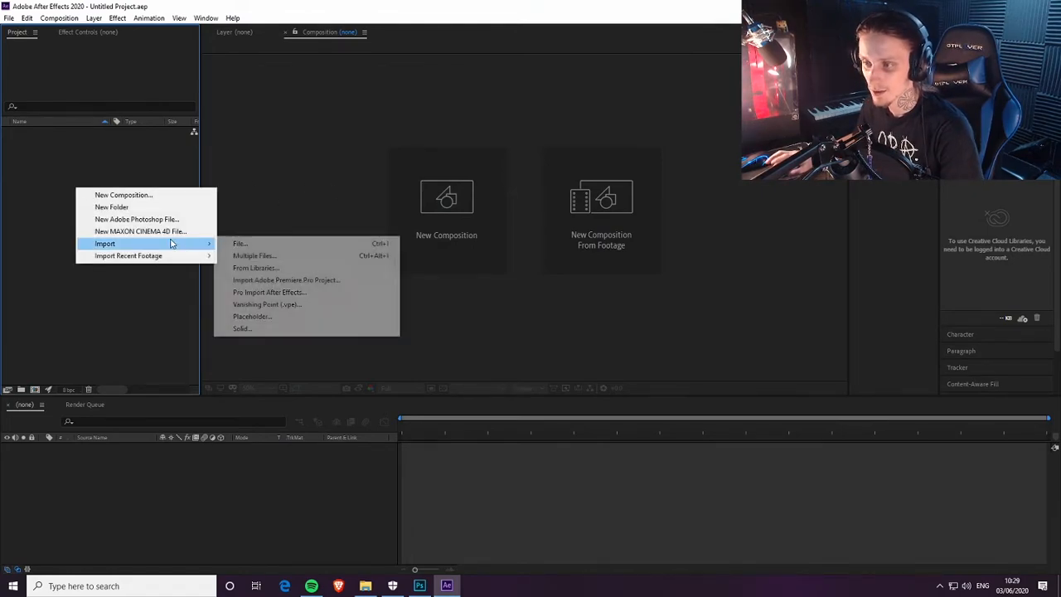
left_click(293, 245)
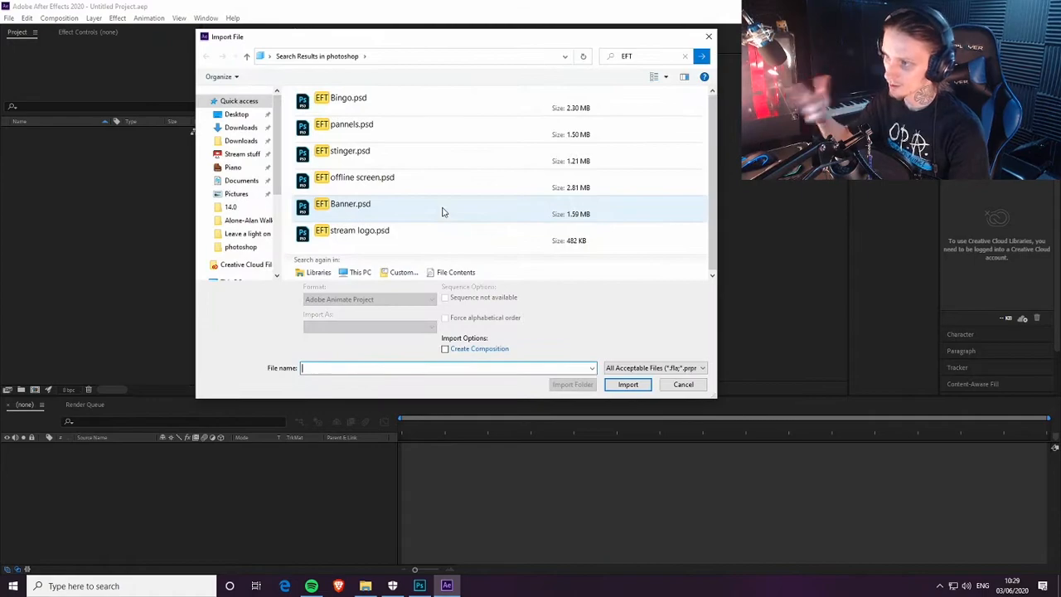
Step: Search the photoshop folder for "yt" and choose YT Camera overlay.psd for import
left_click(634, 58)
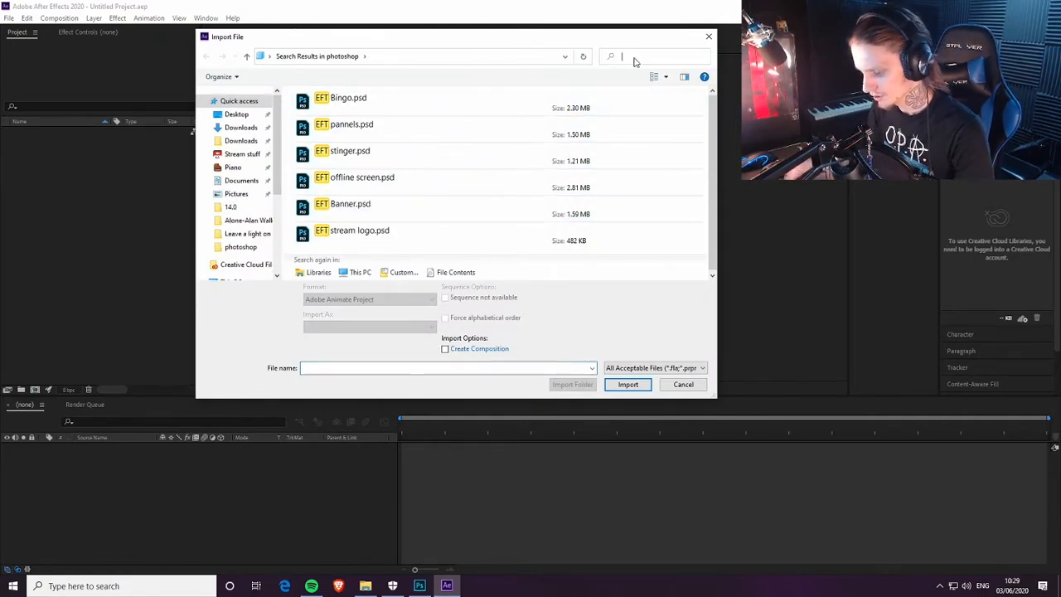
type("y")
key("BackSpace")
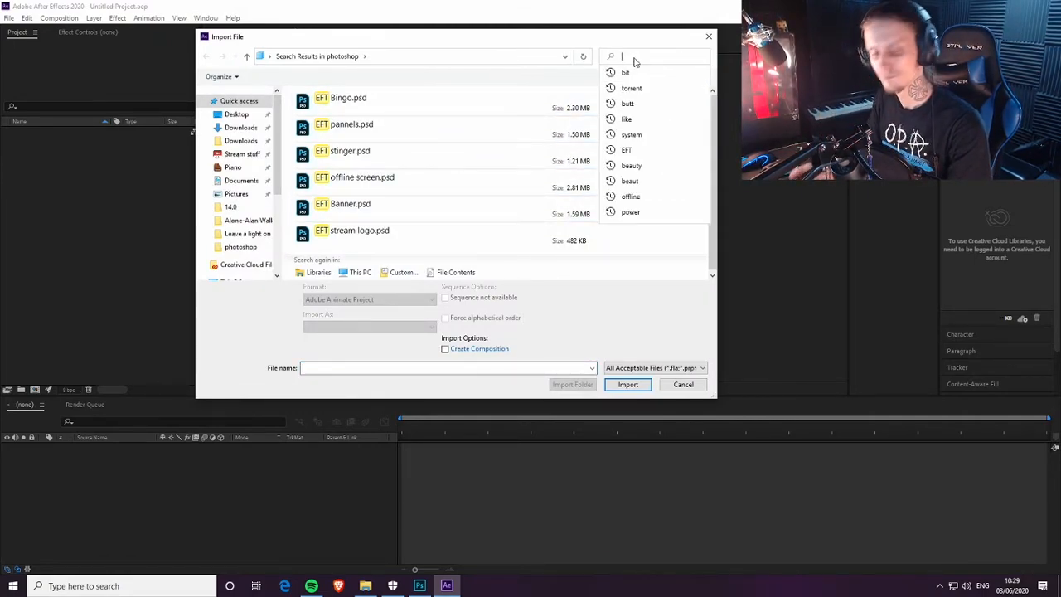
type("yt")
left_click(701, 57)
double_click(374, 101)
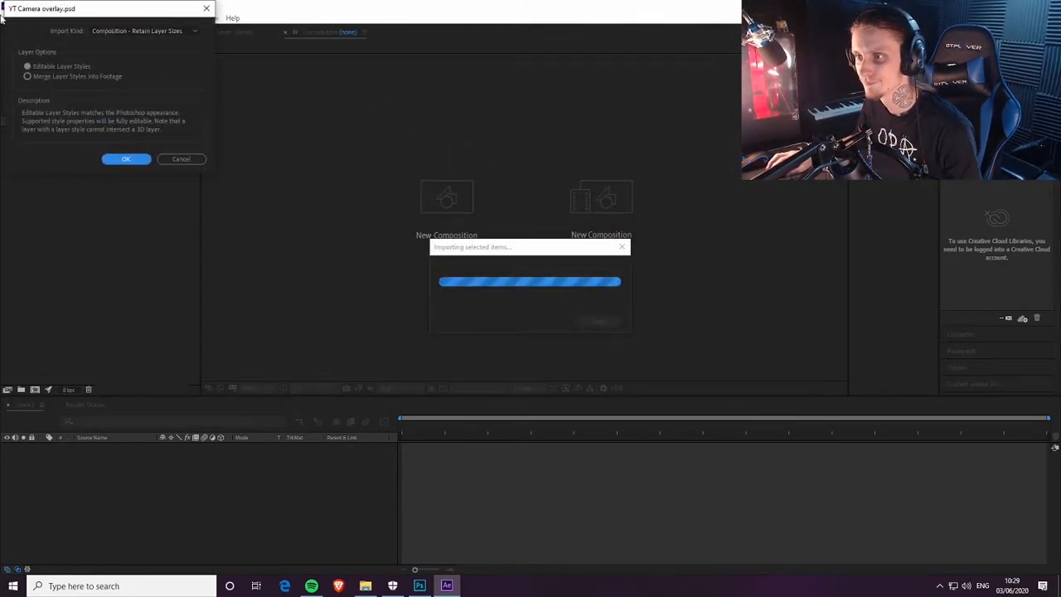
Step: Import the Photoshop file as Composition - Retain Layer Sizes with editable layer styles
left_click_drag(142, 5, 310, 91)
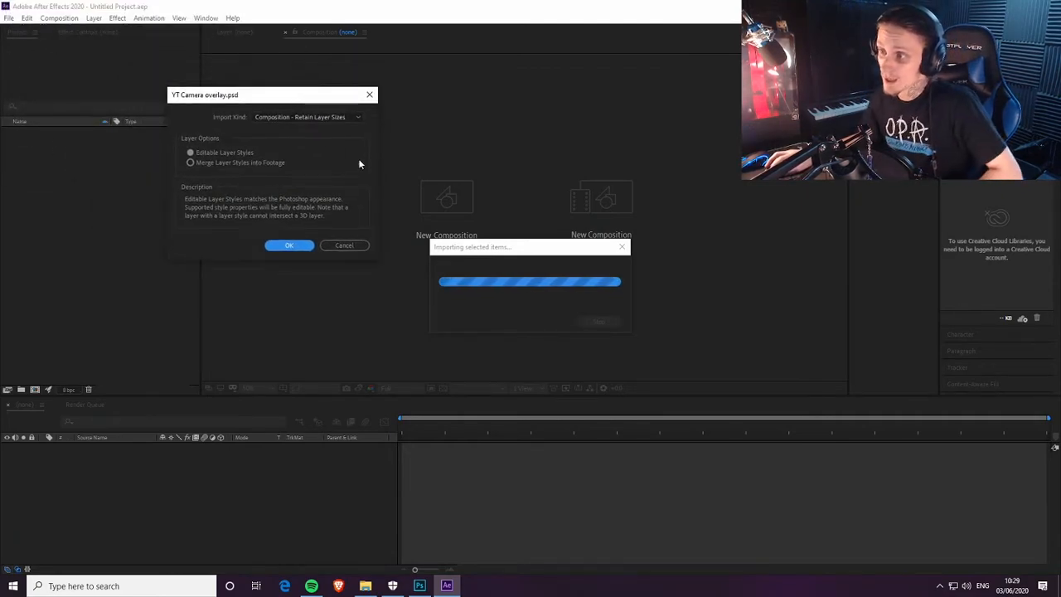
left_click(290, 118)
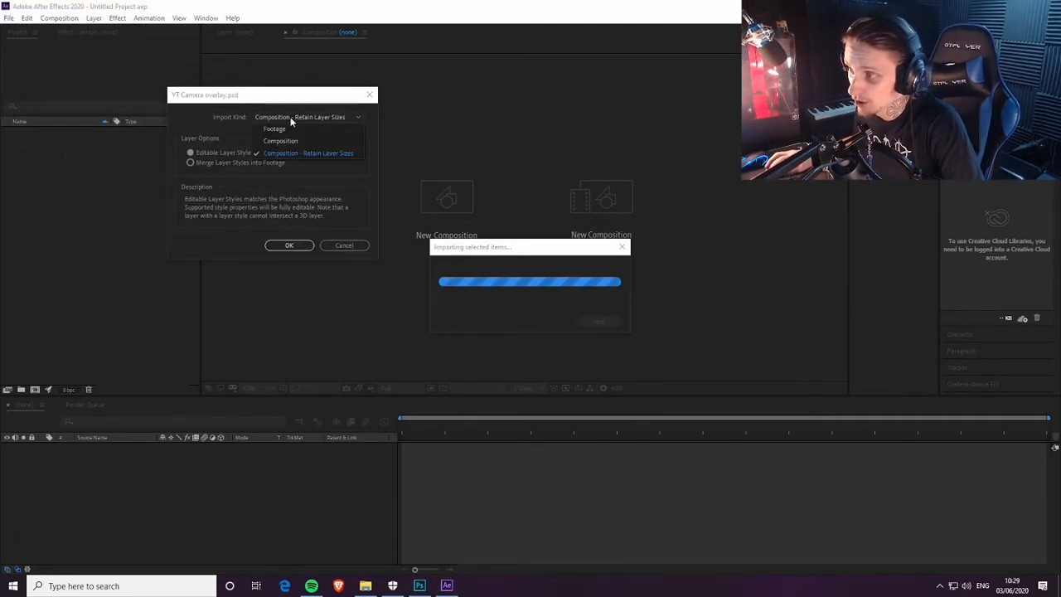
left_click(340, 153)
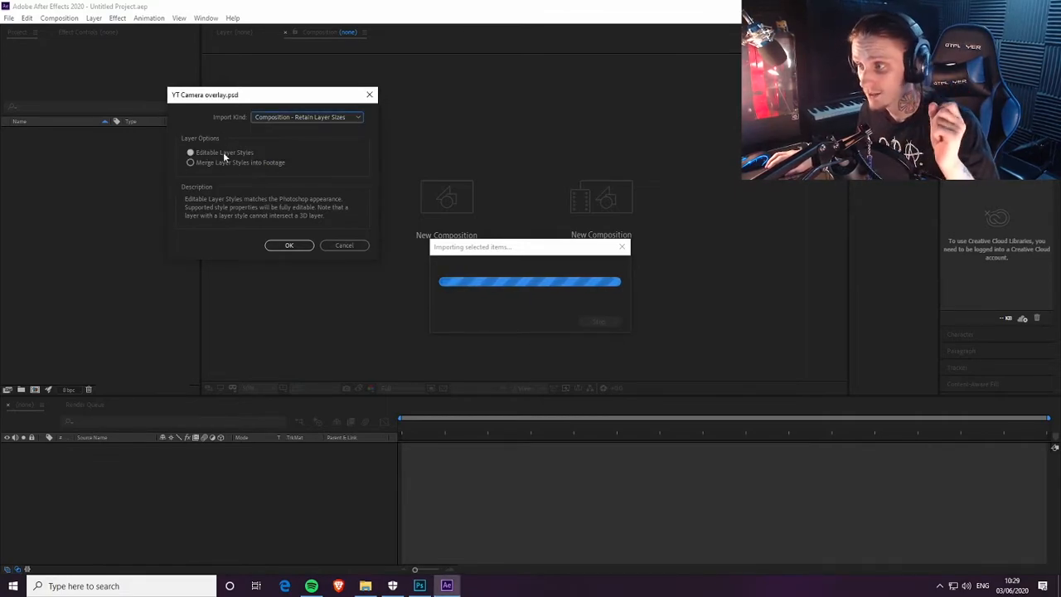
left_click(299, 245)
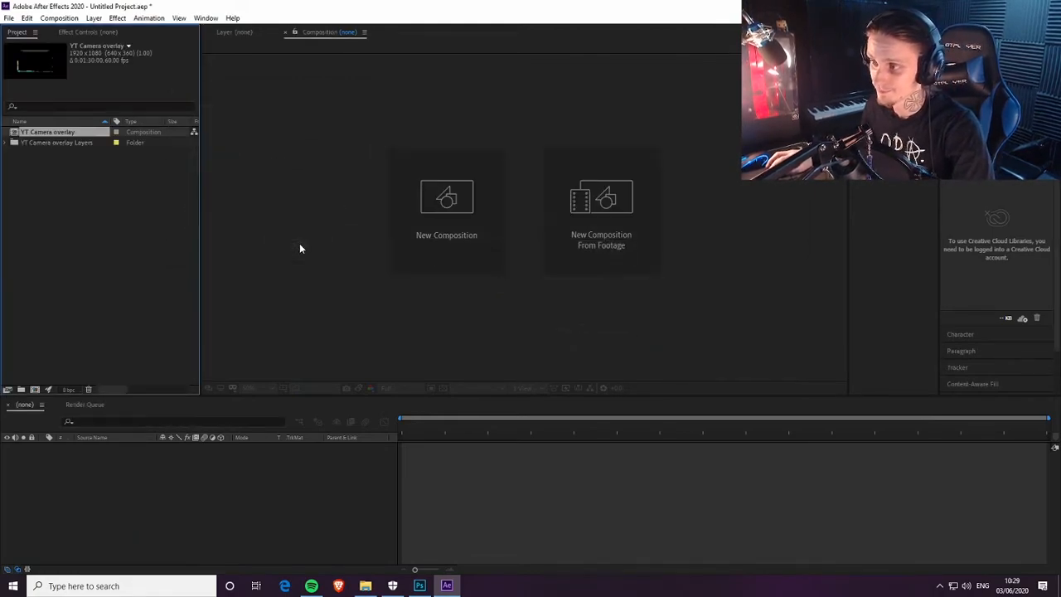
Step: Expand the imported layers folder and create a new composition containing the YT Camera overlay composition
left_click(121, 220)
left_click(40, 131)
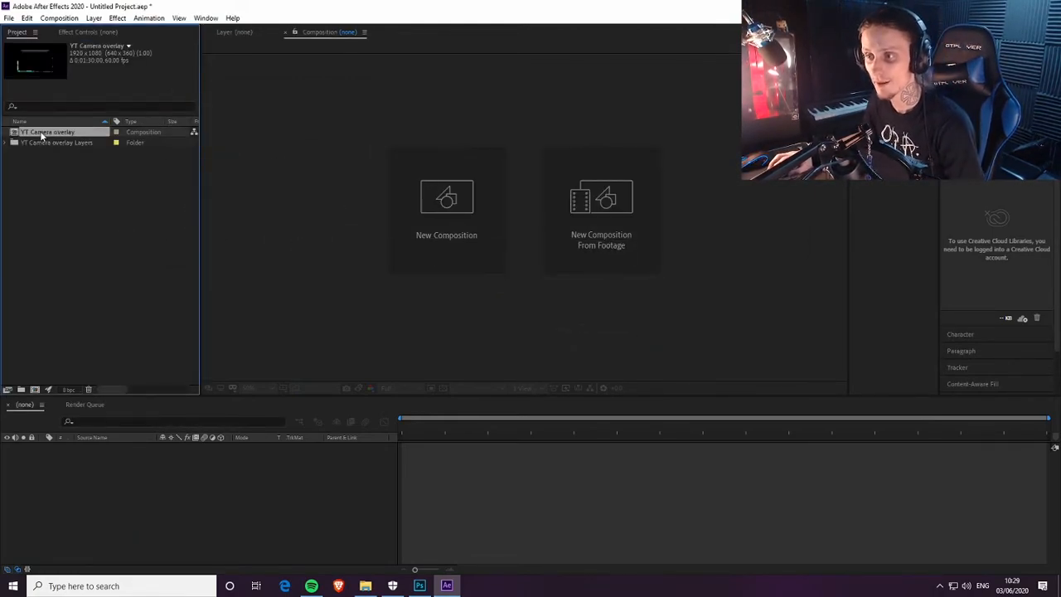
left_click(13, 143)
left_click_drag(52, 134, 62, 474)
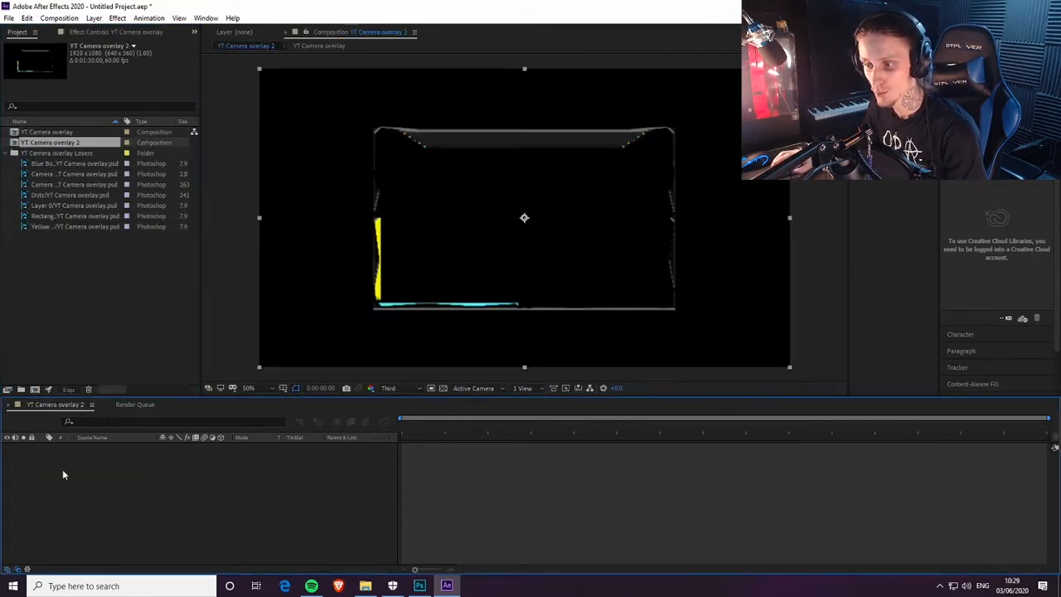
left_click(182, 491)
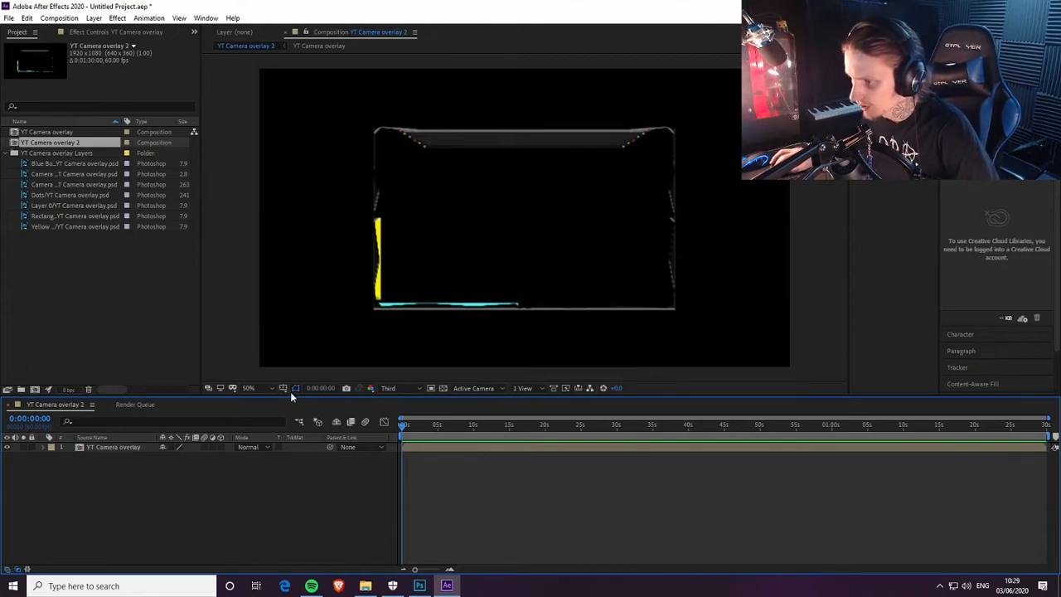
Step: Turn on the transparency grid for the composition and inspect the camera frame's edges up close
left_click(442, 388)
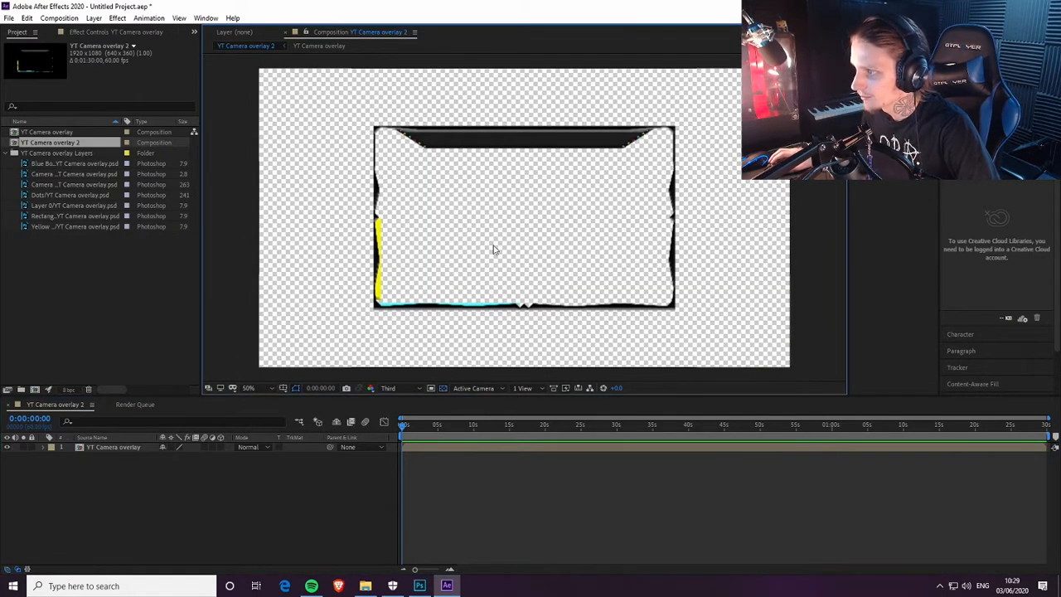
scroll(432, 108, "up", 4)
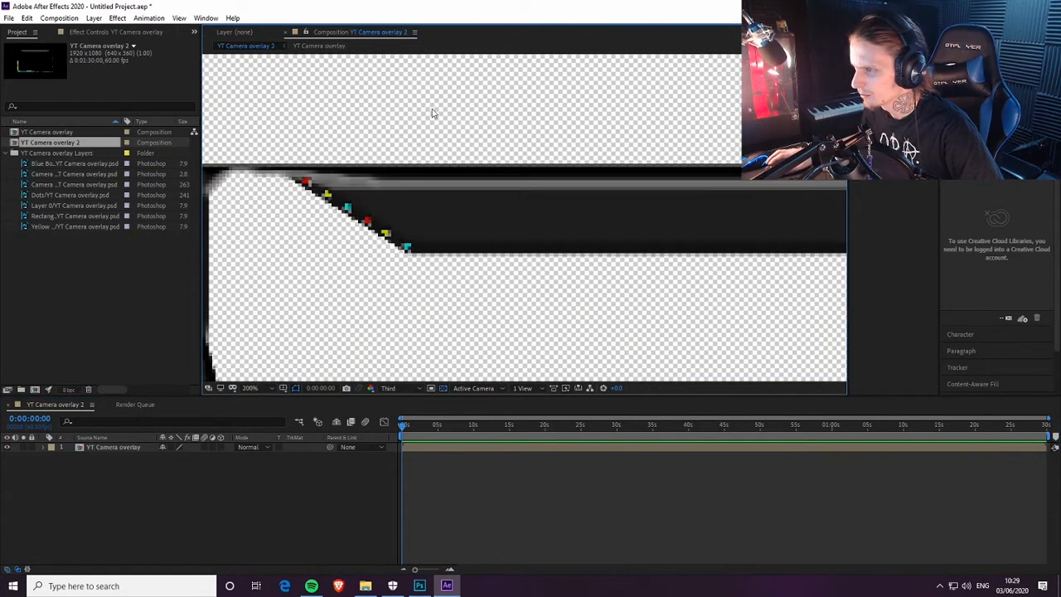
scroll(348, 195, "down", 7)
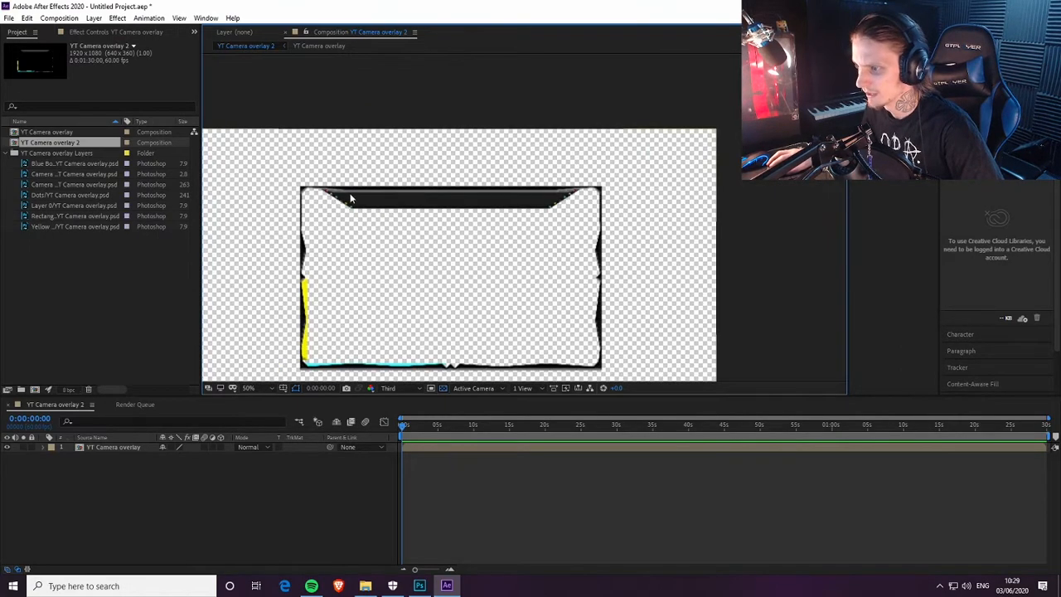
scroll(393, 207, "up", 2)
scroll(585, 245, "up", 2)
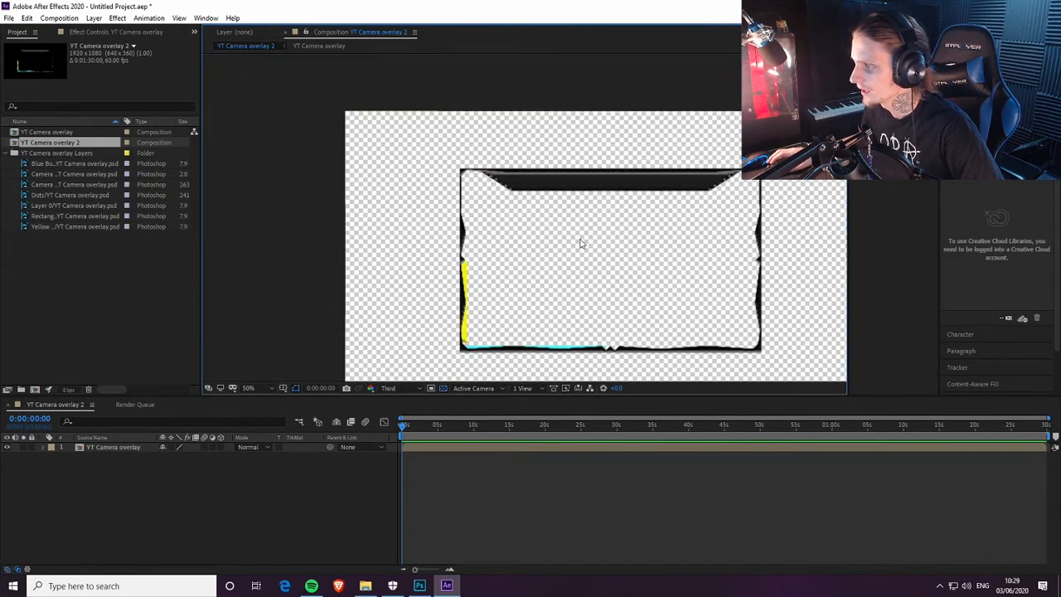
left_click_drag(584, 259, 537, 206)
Step: Try the composition preview at Full resolution and set it back to Third
left_click(406, 388)
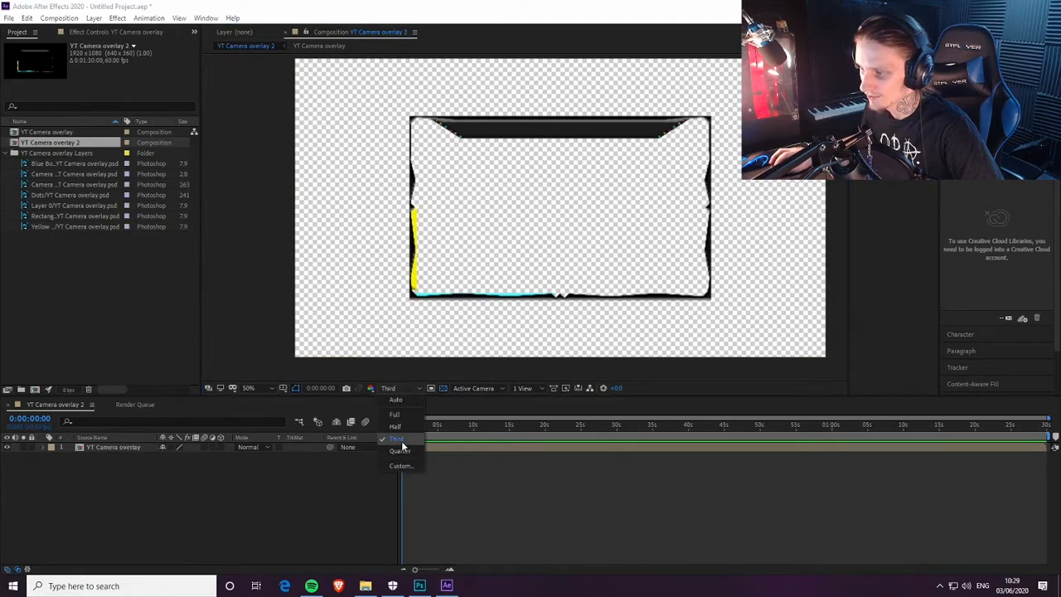
left_click(396, 414)
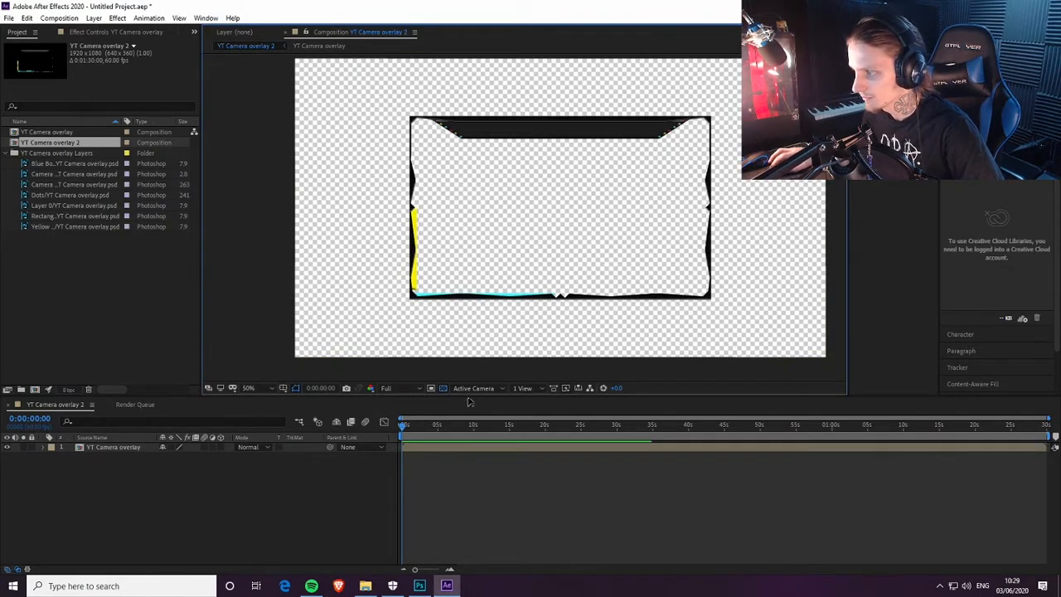
left_click(388, 388)
left_click(398, 433)
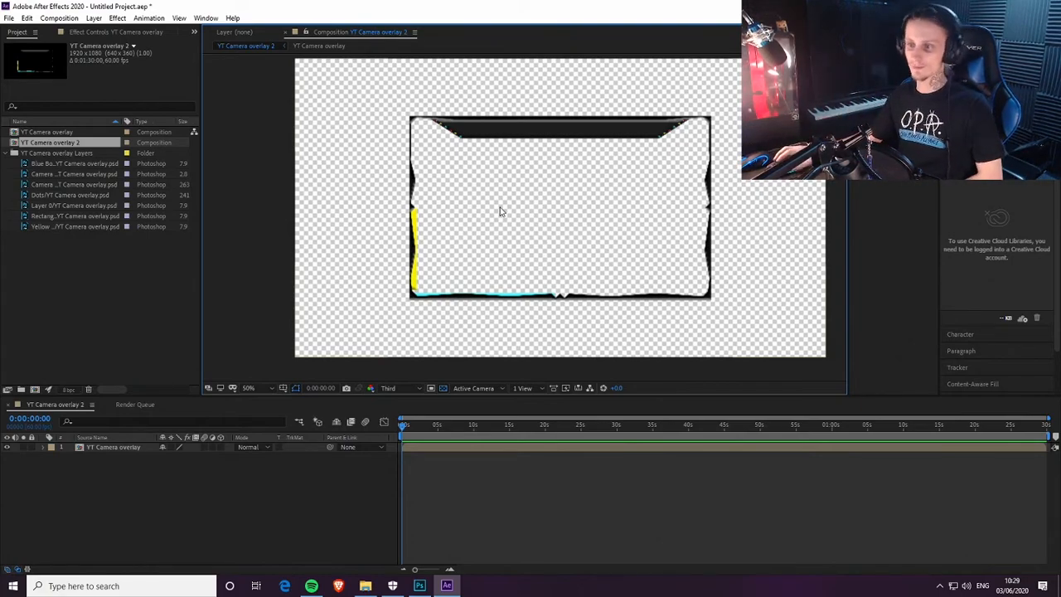
Step: Open the nested YT Camera overlay composition and hide its guides
left_click(116, 330)
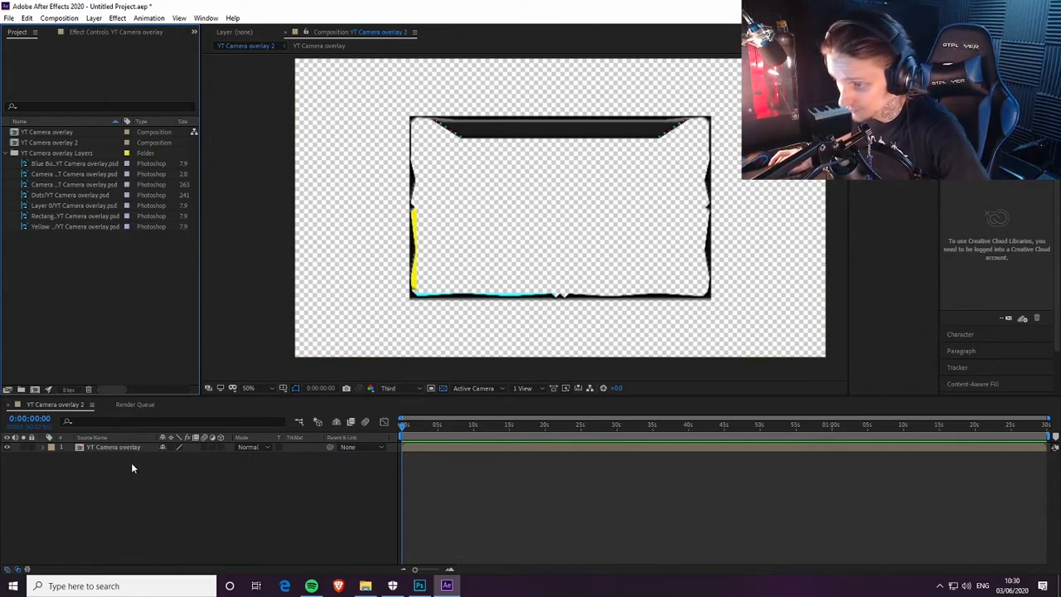
double_click(116, 447)
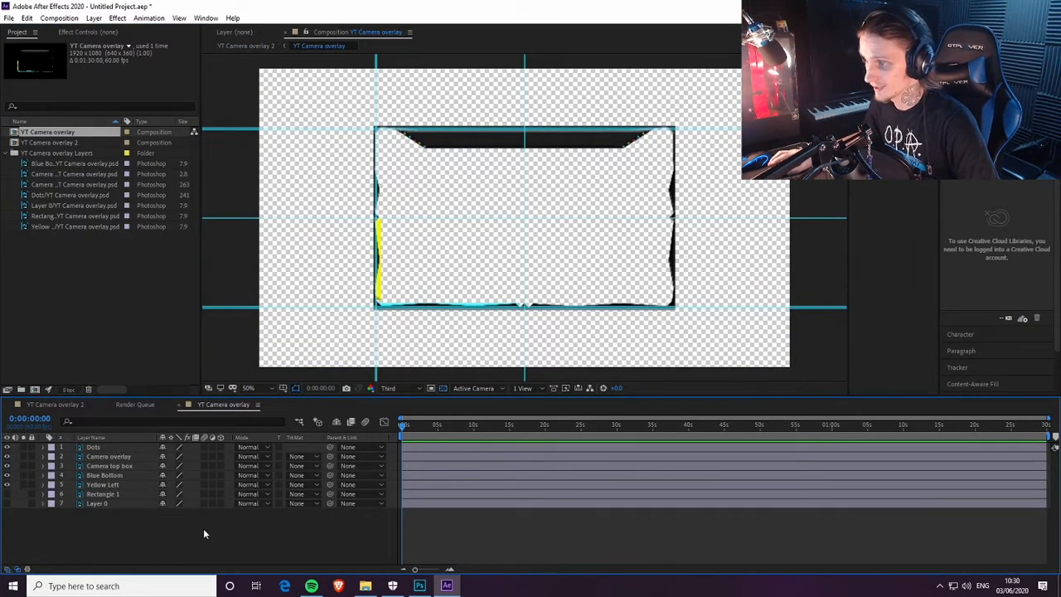
left_click(180, 18)
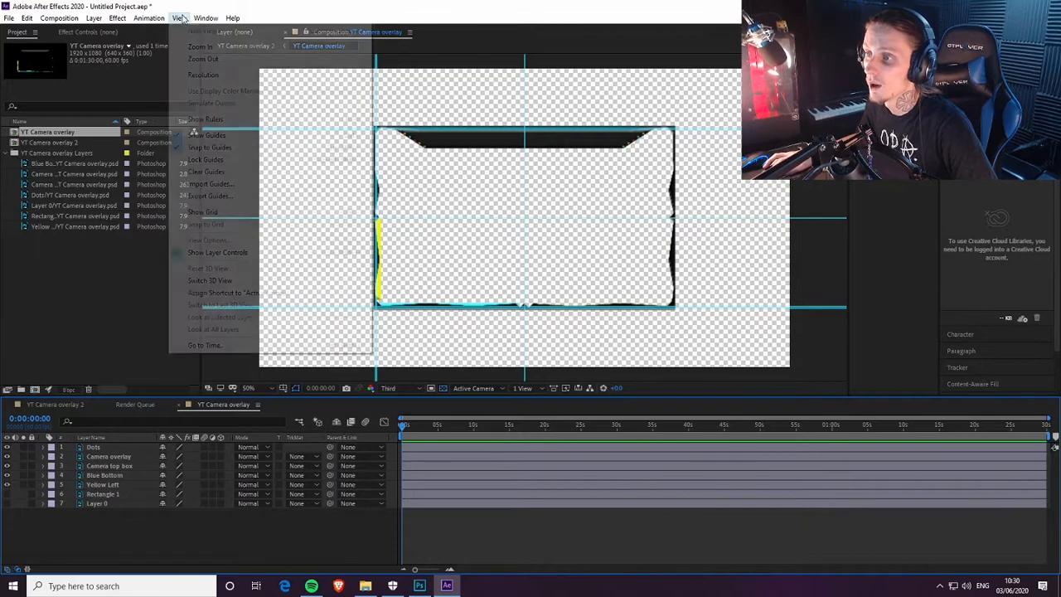
left_click(249, 136)
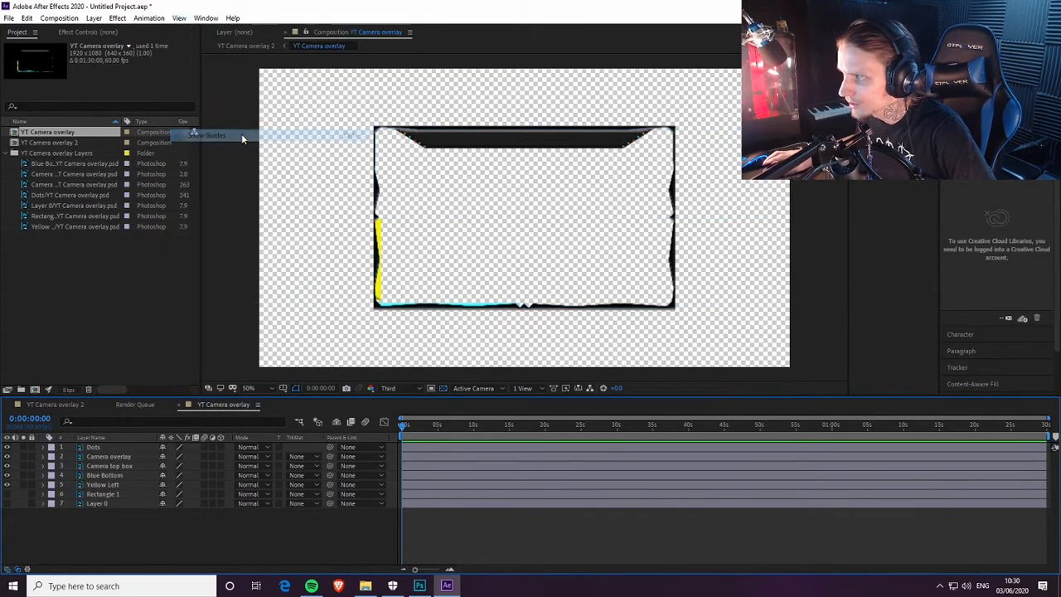
Step: Make the Rectangle 1 layer visible as a grey background behind the camera overlay
right_click(115, 535)
left_click(26, 514)
left_click(6, 494)
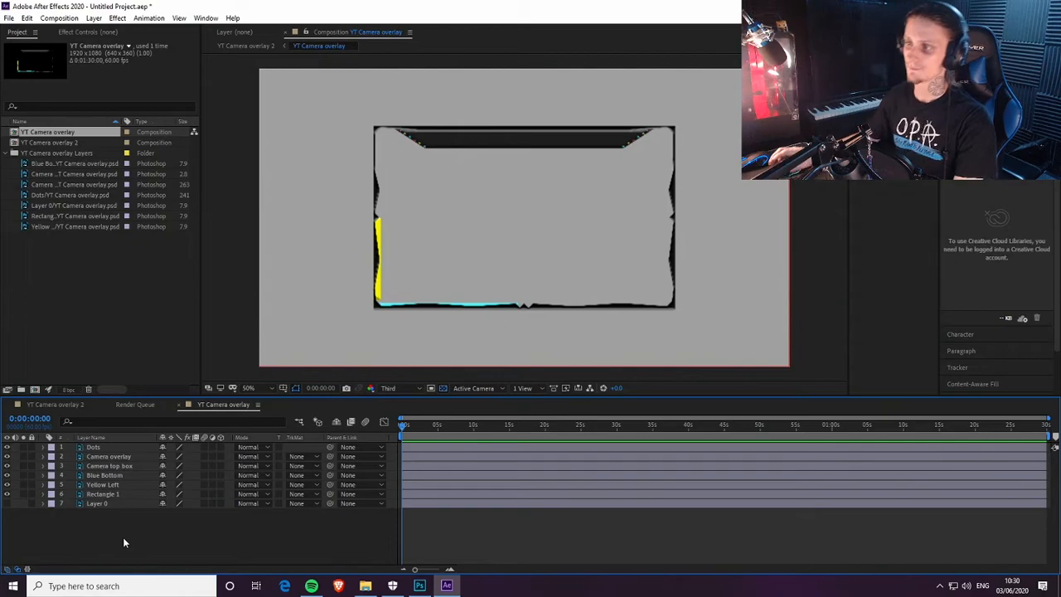
scroll(480, 263, "down", 2)
scroll(485, 271, "up", 3)
scroll(483, 272, "down", 2)
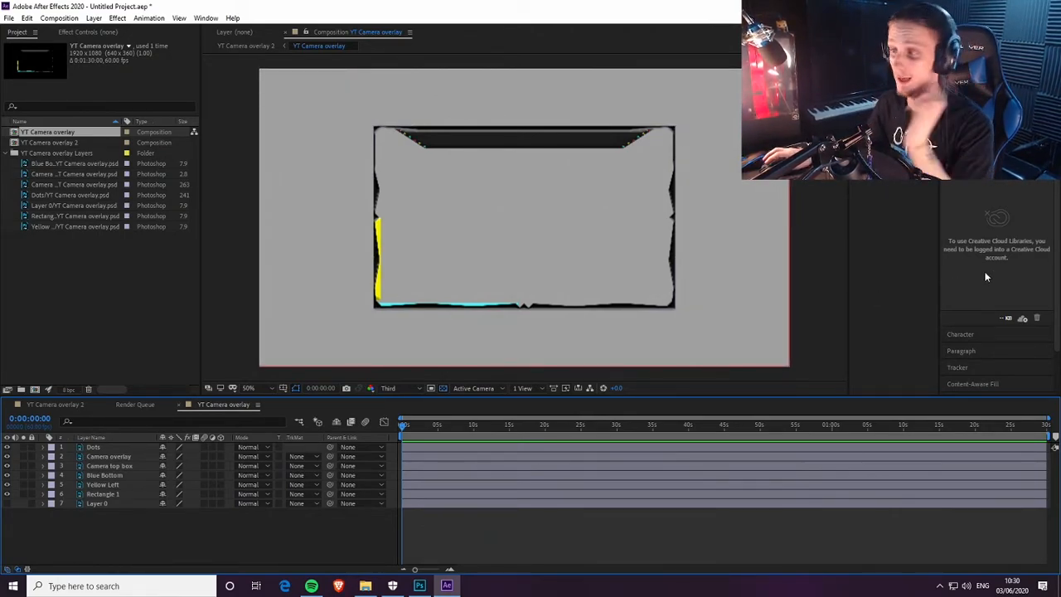
Step: Set the preview resolution to Full and review the YT Camera overlay composition's settings, accepting them as they are
left_click(388, 388)
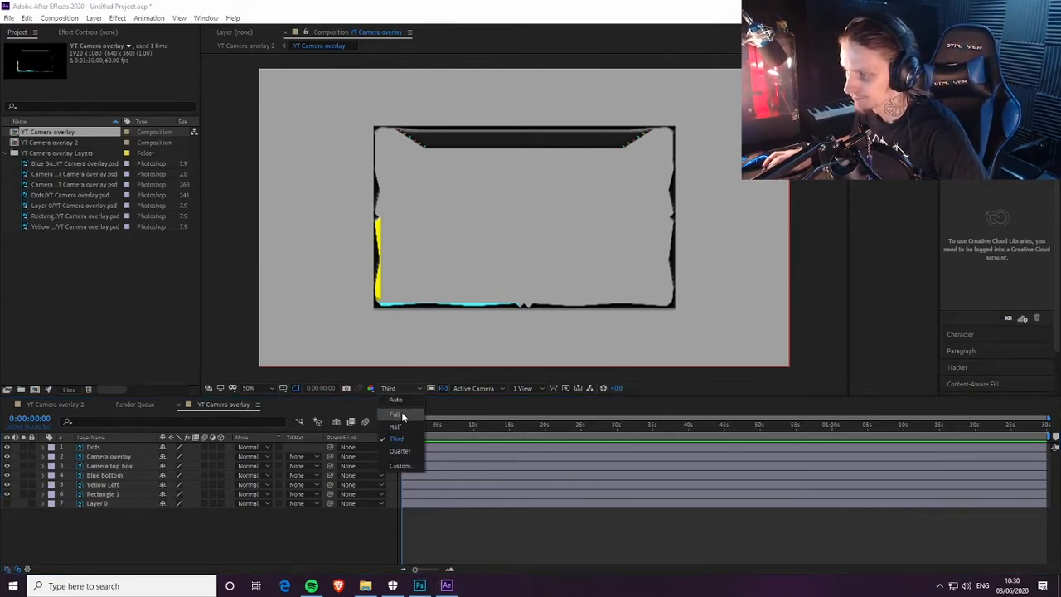
left_click(398, 415)
right_click(593, 529)
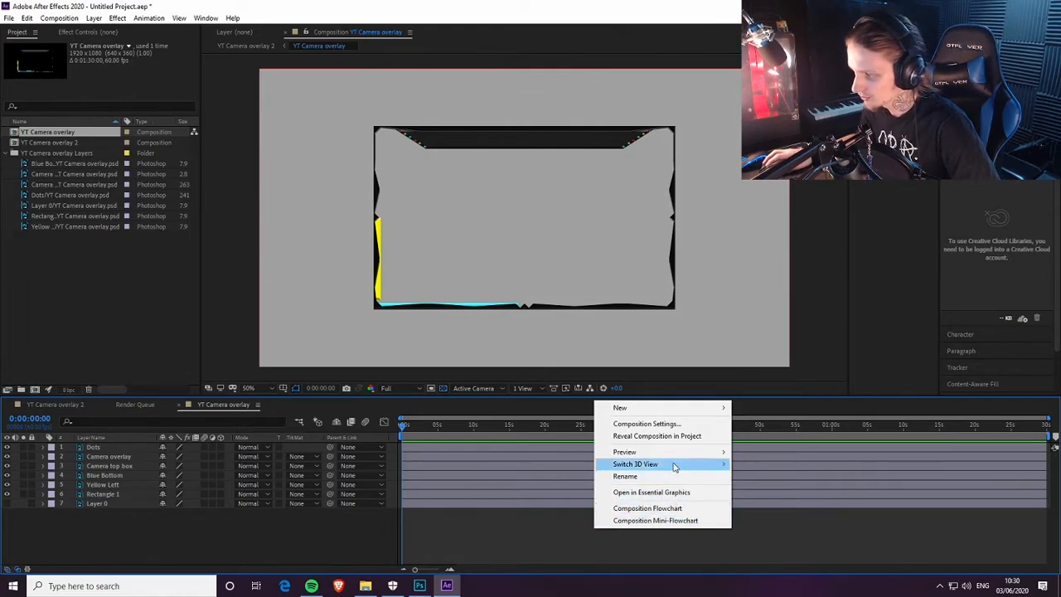
left_click(681, 424)
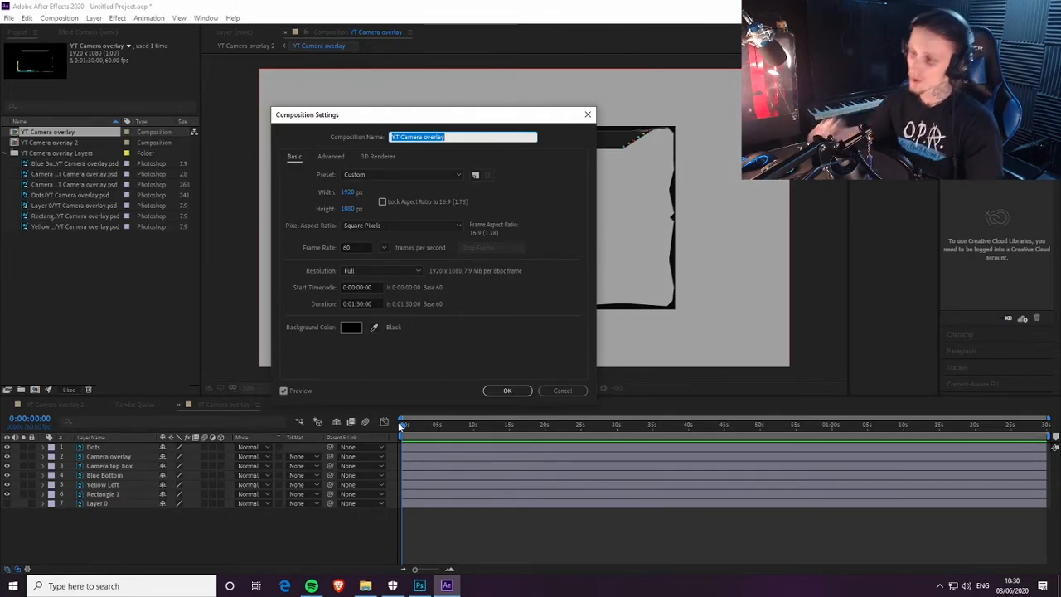
left_click(514, 391)
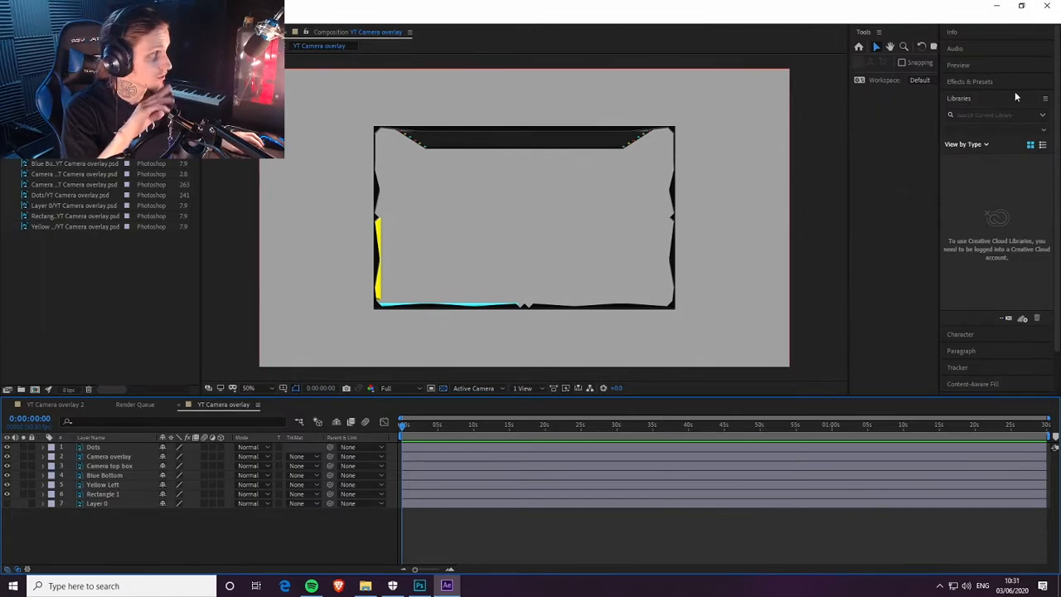
Step: Search the effects and presets for "light" and look through the matching effects
left_click(1001, 82)
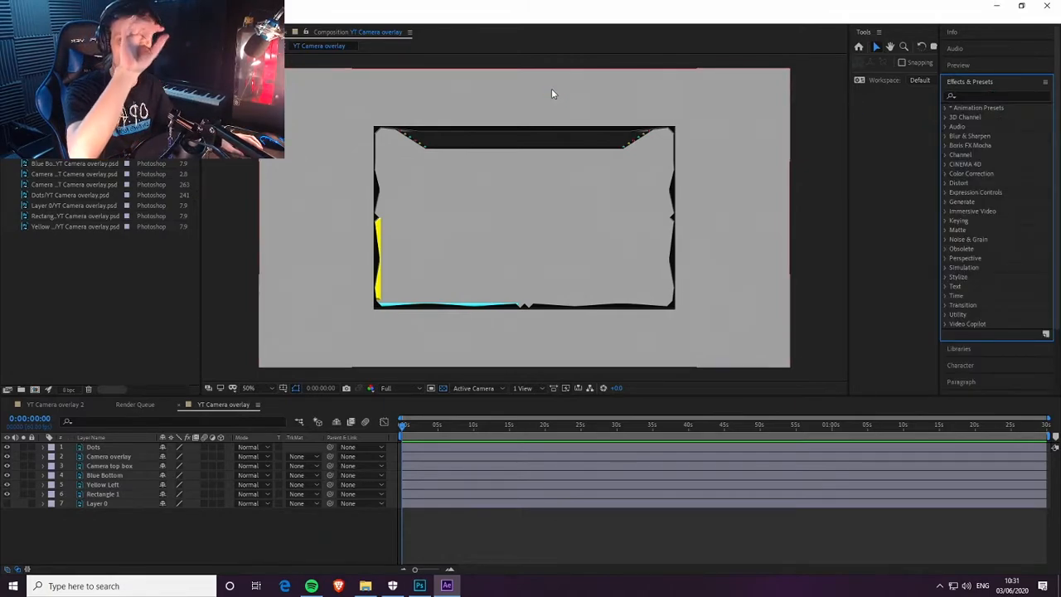
left_click(972, 95)
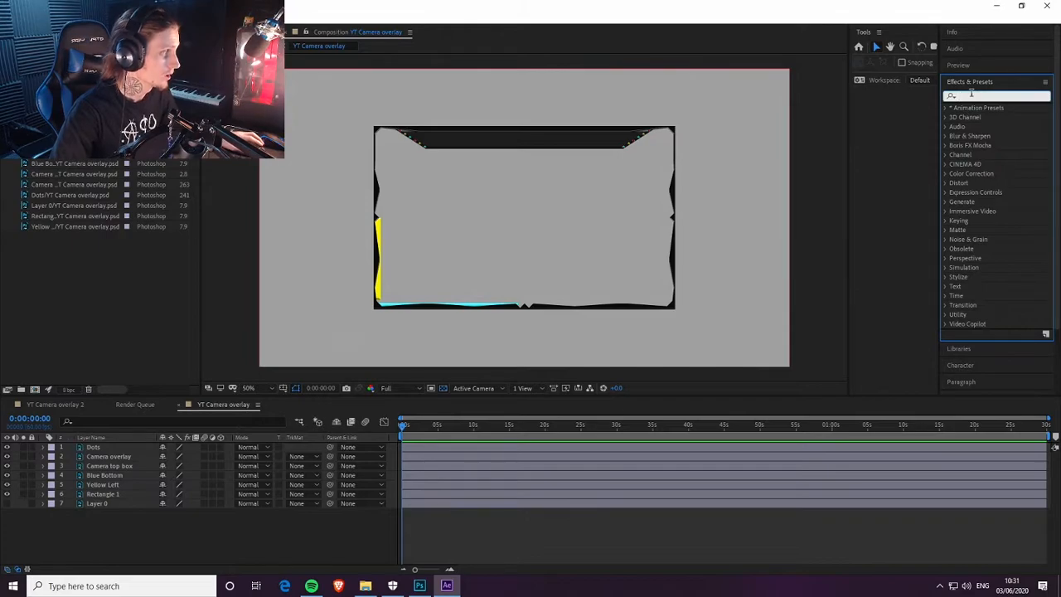
type("light")
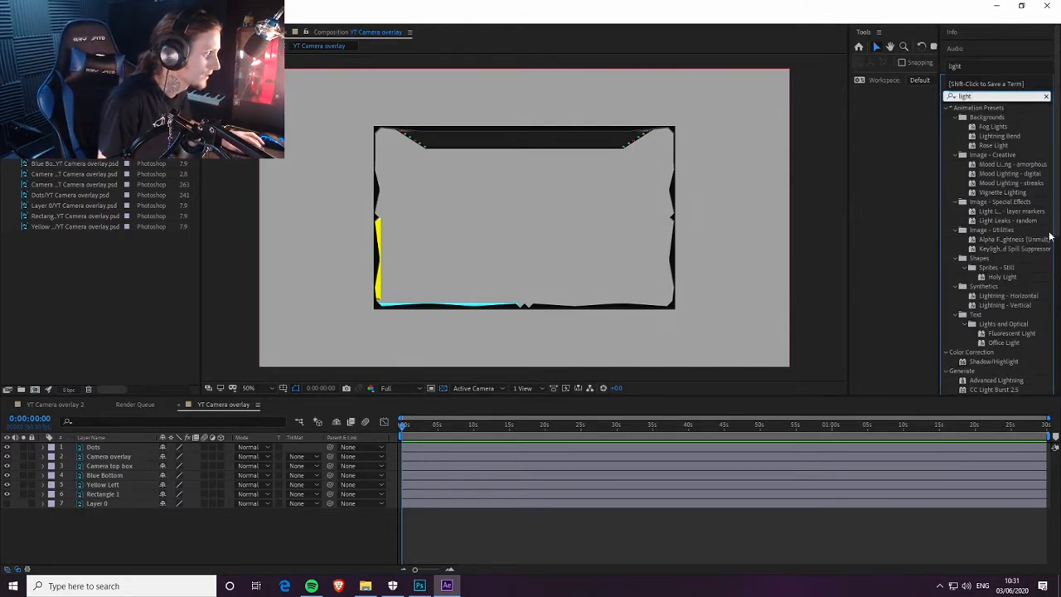
scroll(999, 332, "down", 2)
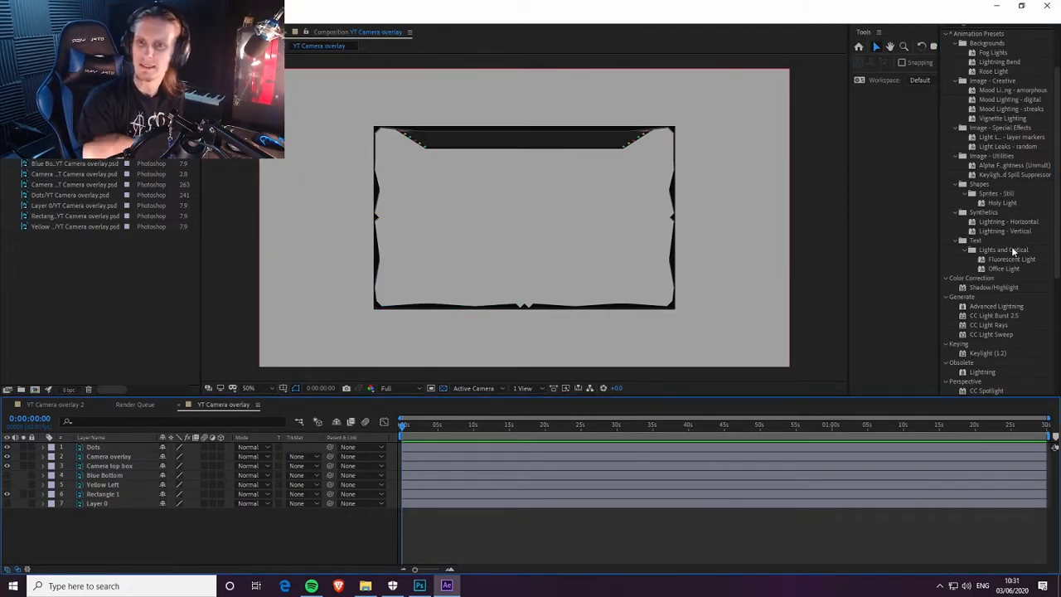
Step: Try CC Light Sweep from the Generate effects on the overlay, check the YT Camera overlay 2 composition, and reopen the nested YT Camera overlay composition
scroll(1024, 272, "down", 1)
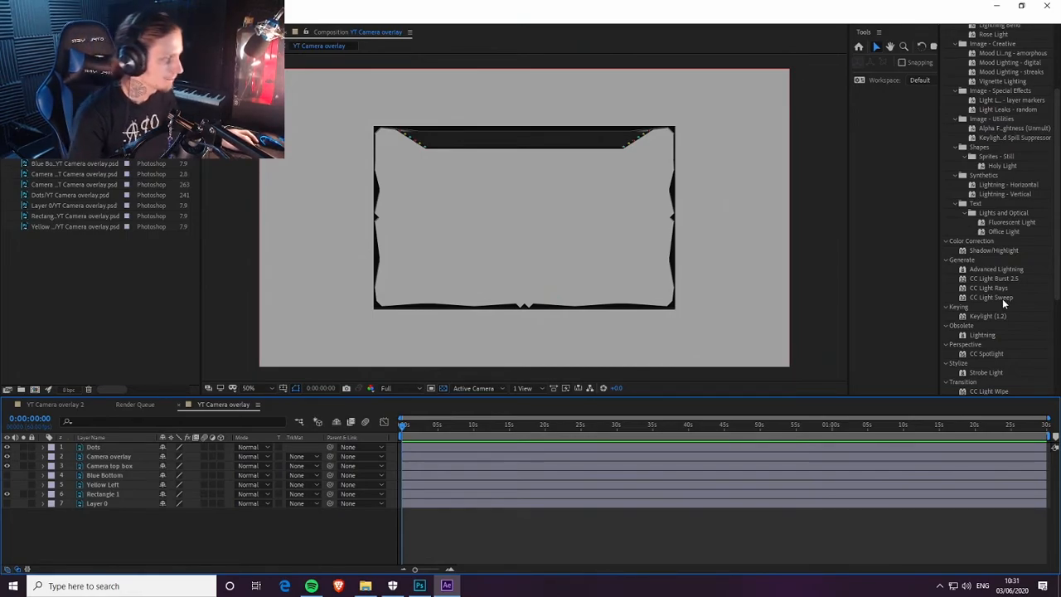
left_click_drag(999, 297, 554, 306)
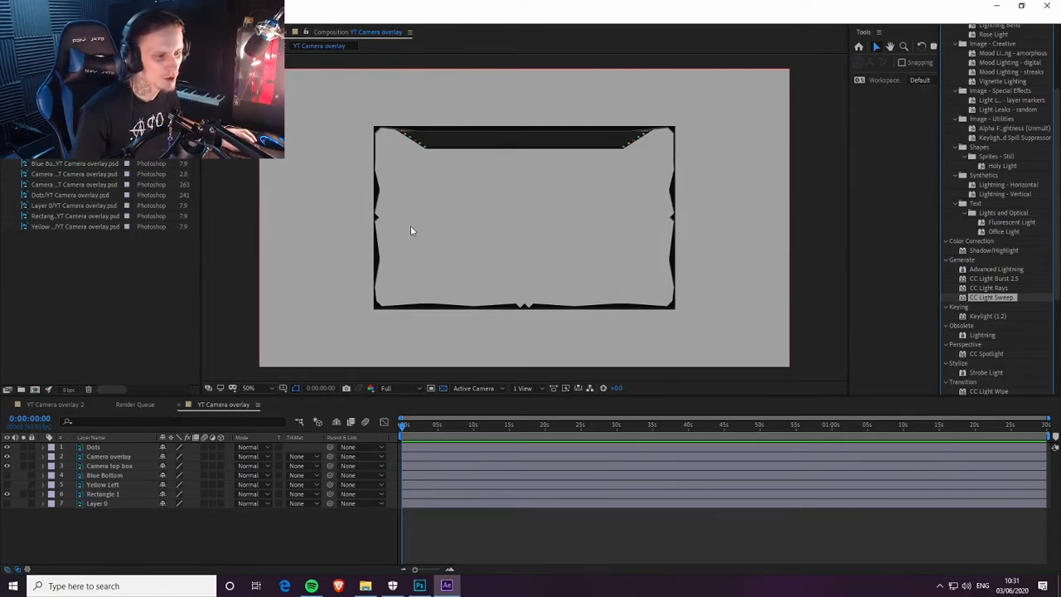
left_click(60, 405)
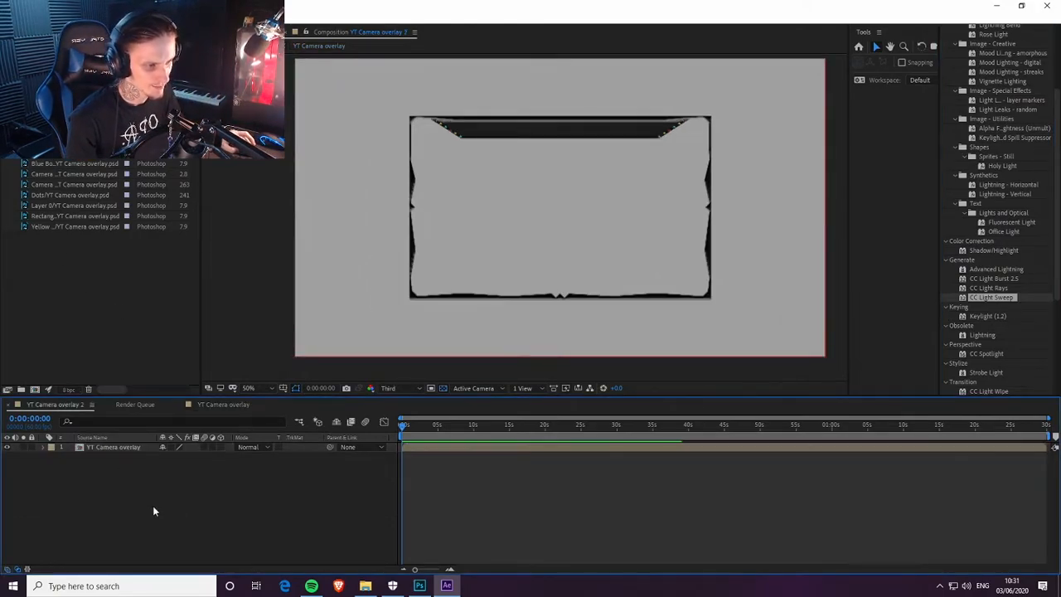
double_click(111, 447)
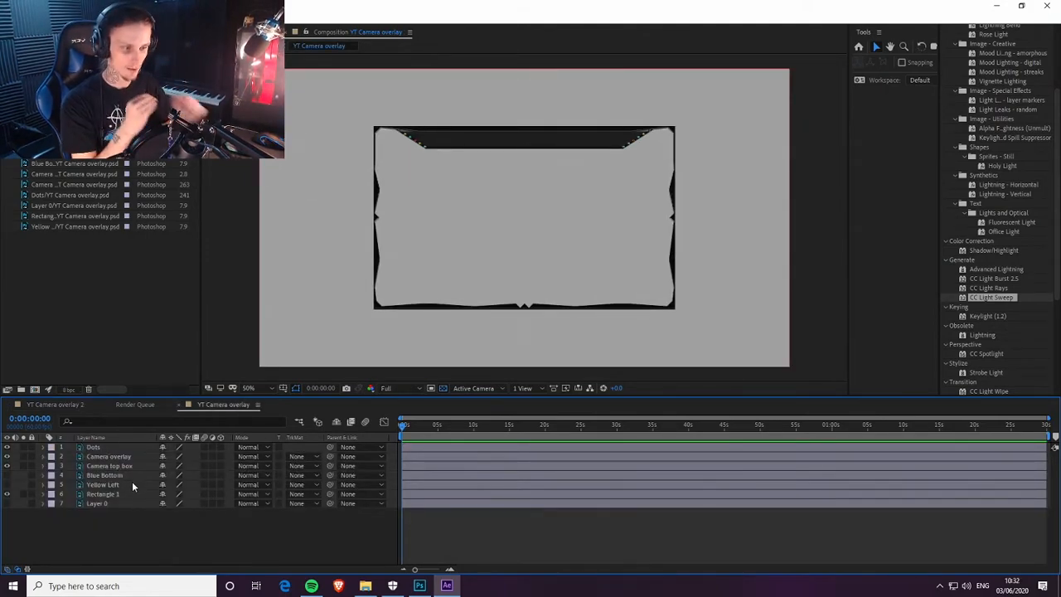
Step: Toggle the visibility of the Rectangle 1, Camera top box and Camera overlay layers to check what each one contains
left_click(7, 494)
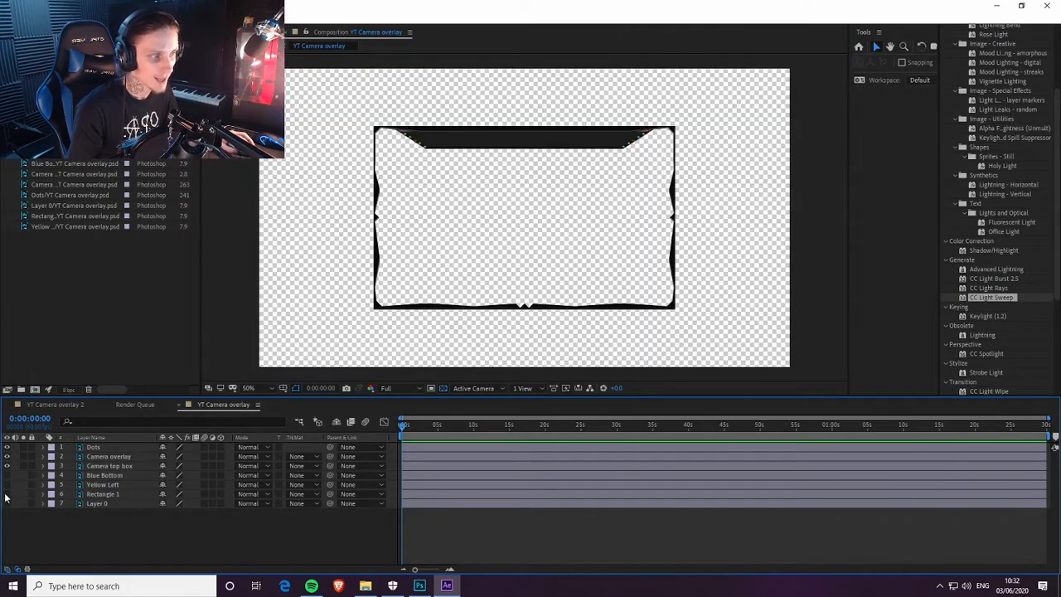
left_click(7, 465)
left_click(7, 466)
left_click(6, 494)
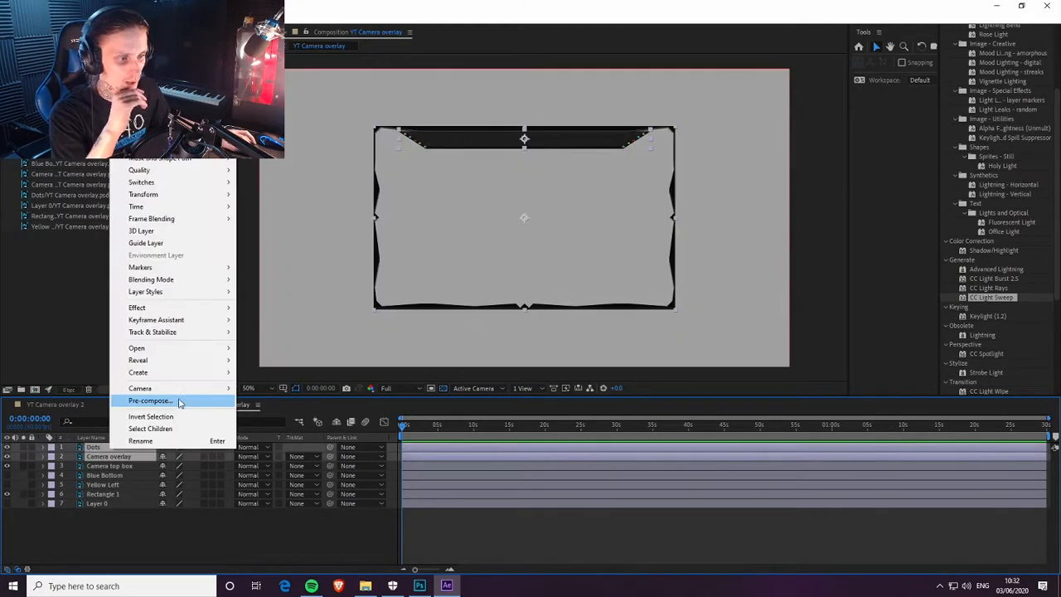
left_click(113, 455)
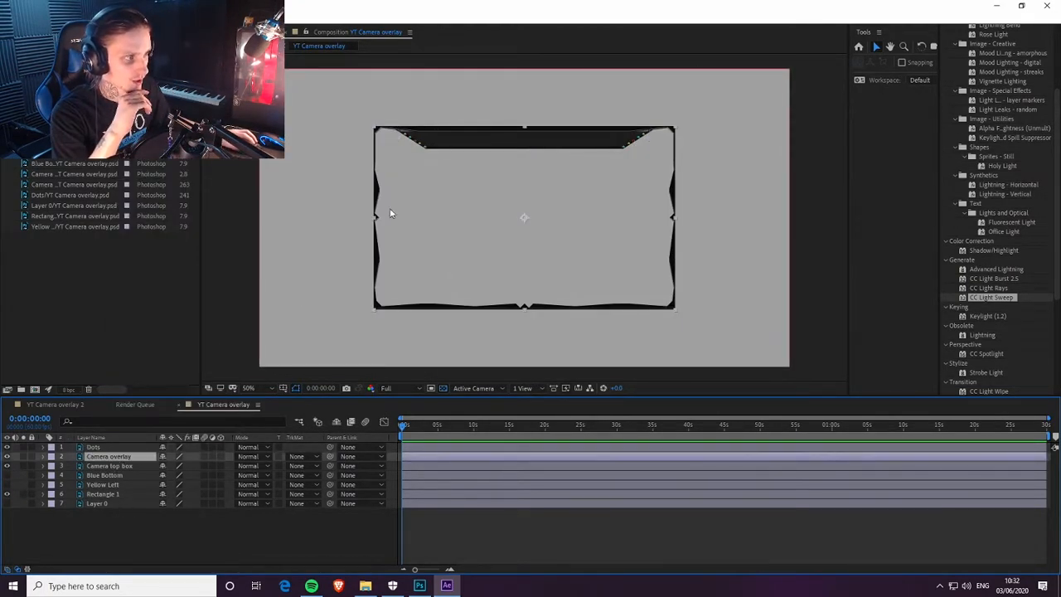
left_click(7, 465)
left_click(7, 465)
left_click(7, 456)
left_click(7, 456)
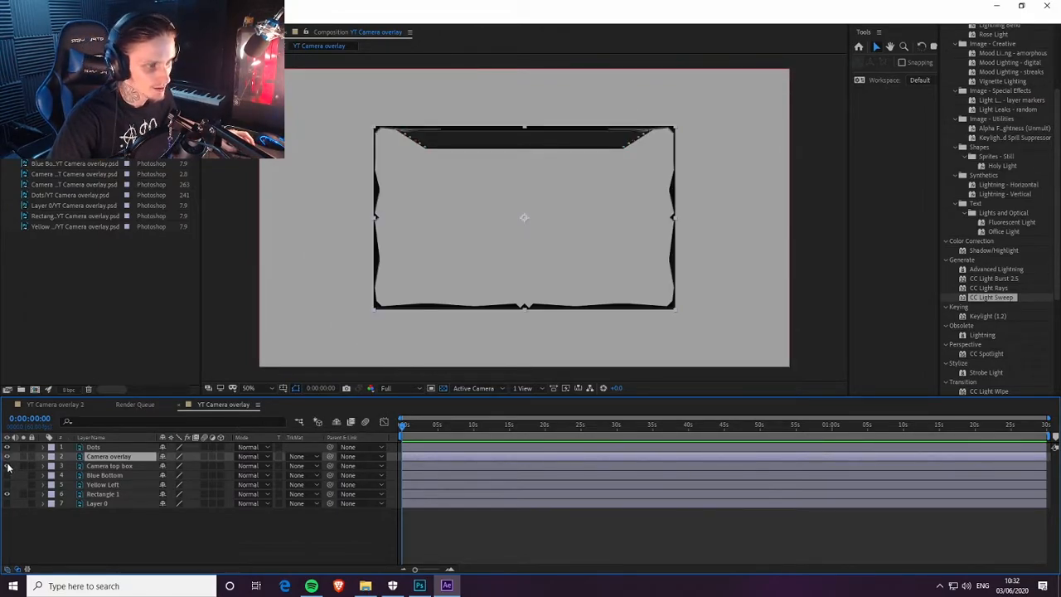
Step: Pre-compose the Camera overlay and Camera top box layers into a new composition named "Camera overlay"
left_click(122, 467, "shift")
right_click(121, 461)
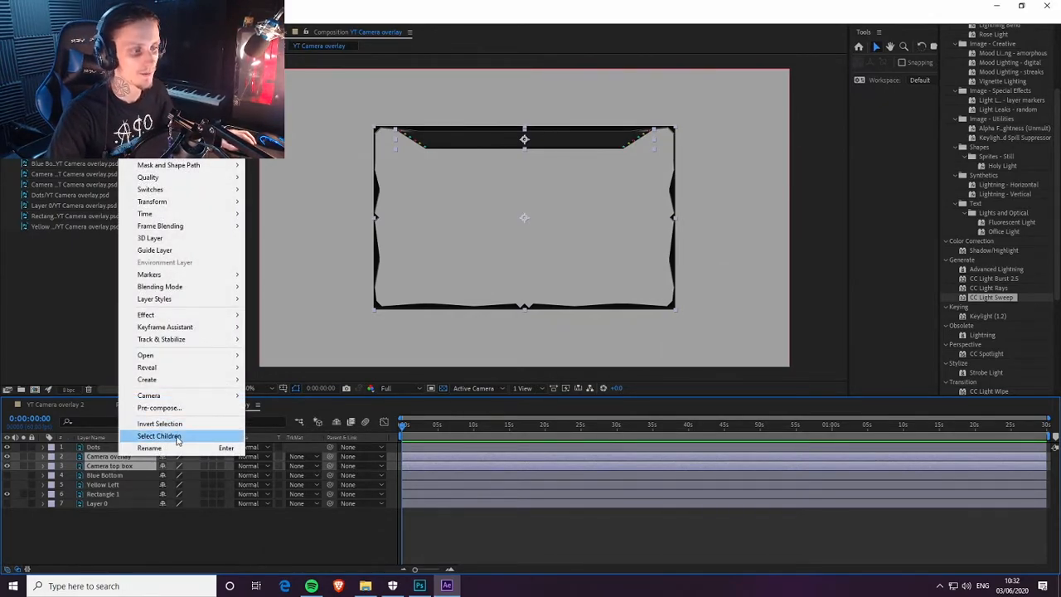
left_click(178, 409)
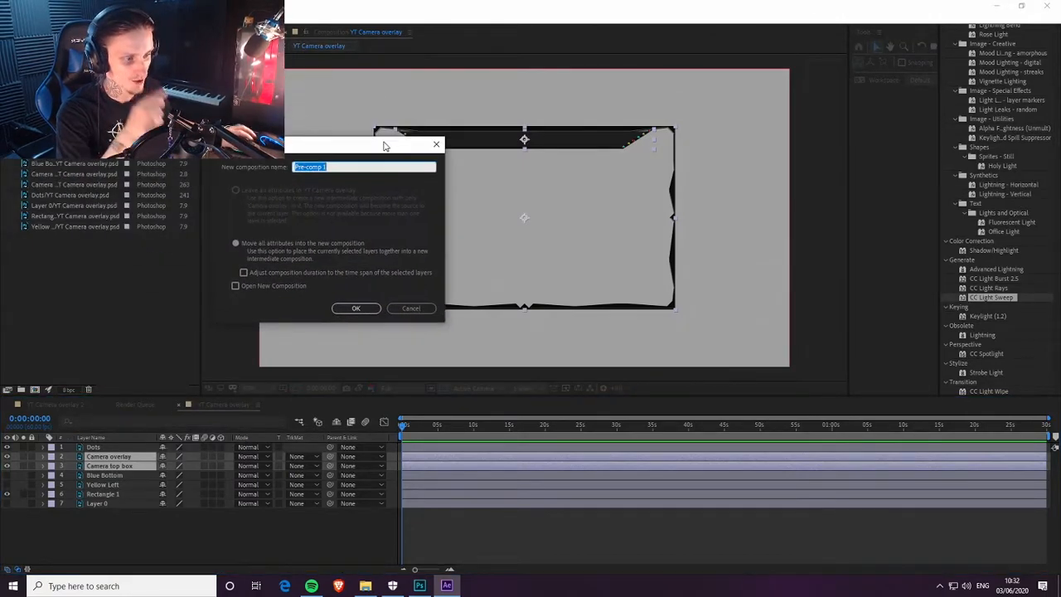
type("Camera")
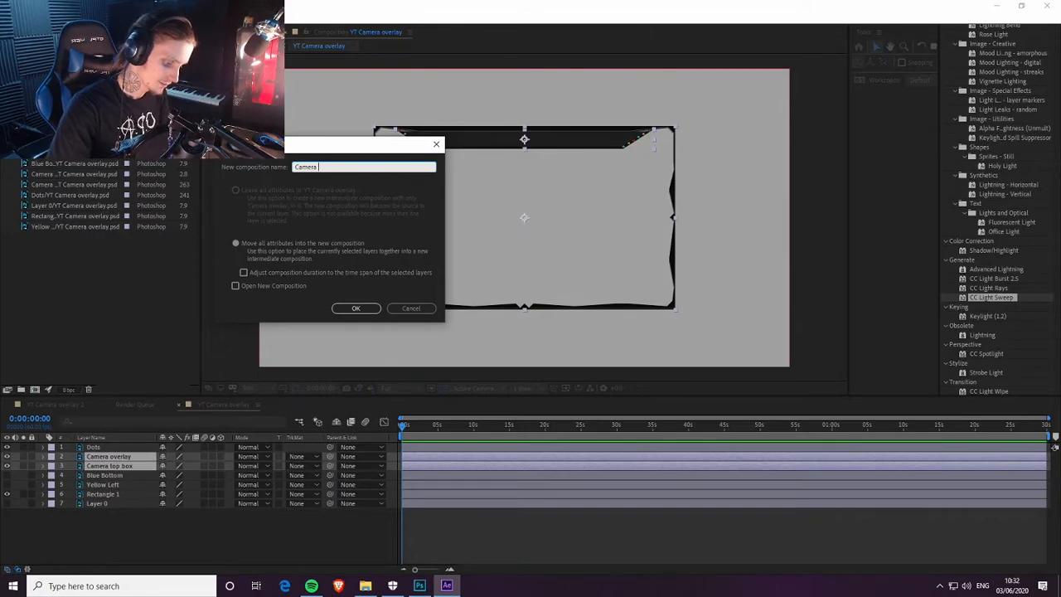
type(" overl")
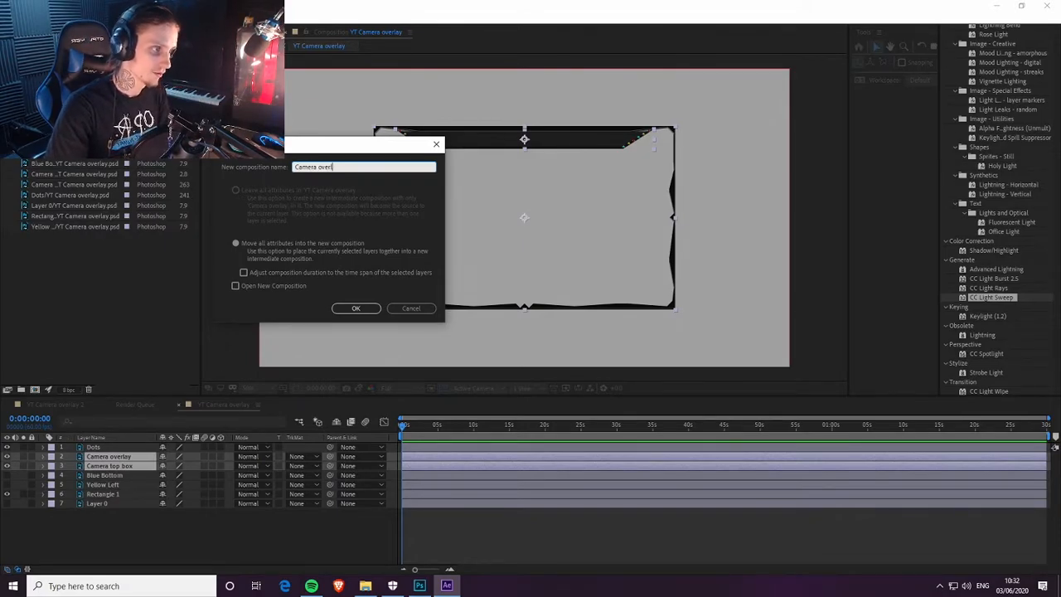
type("ay")
key("Return")
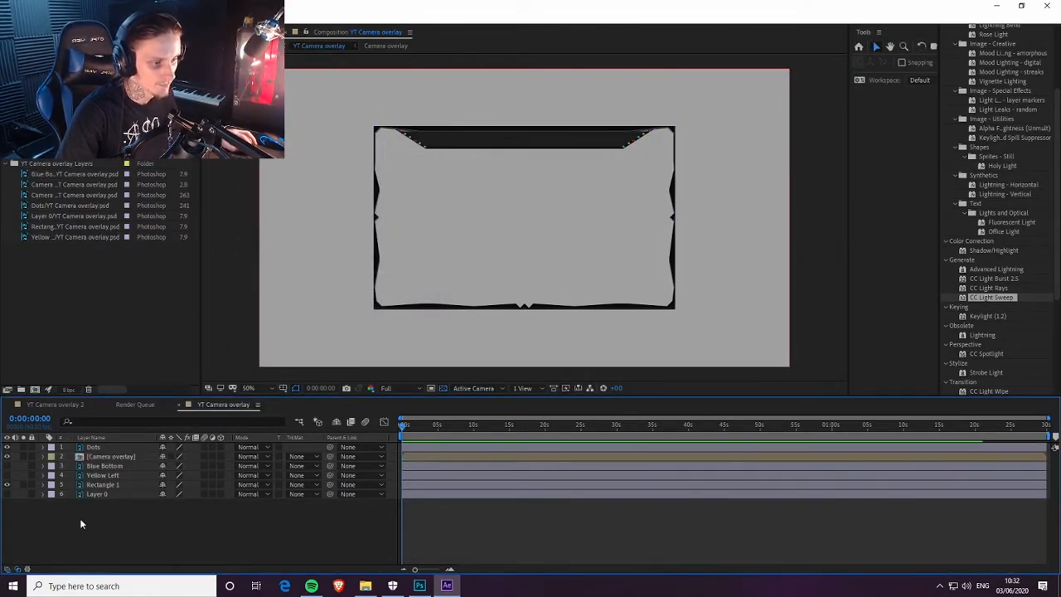
Step: Apply CC Light Sweep to the Camera overlay pre-composition, hiding the Dots and Rectangle 1 layers while applying it and showing them again
left_click_drag(1002, 298, 425, 135)
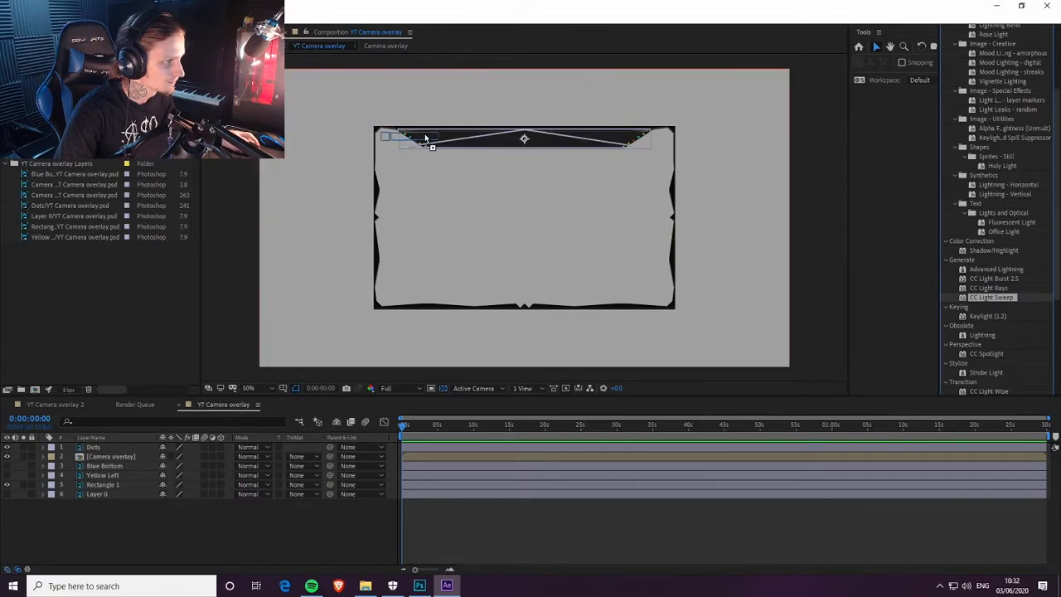
left_click(8, 447)
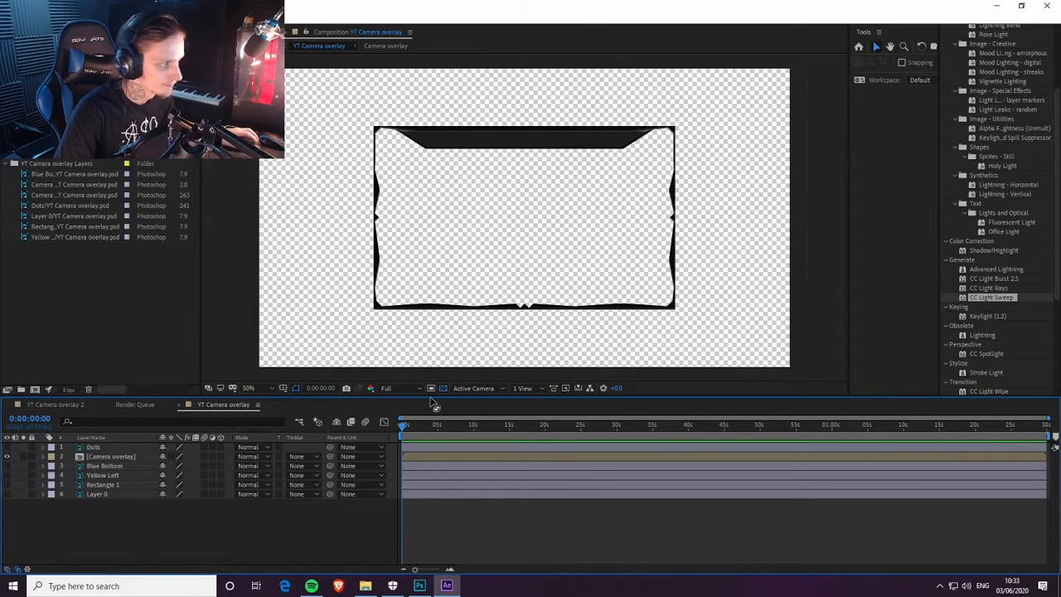
left_click_drag(988, 297, 504, 135)
left_click(7, 485)
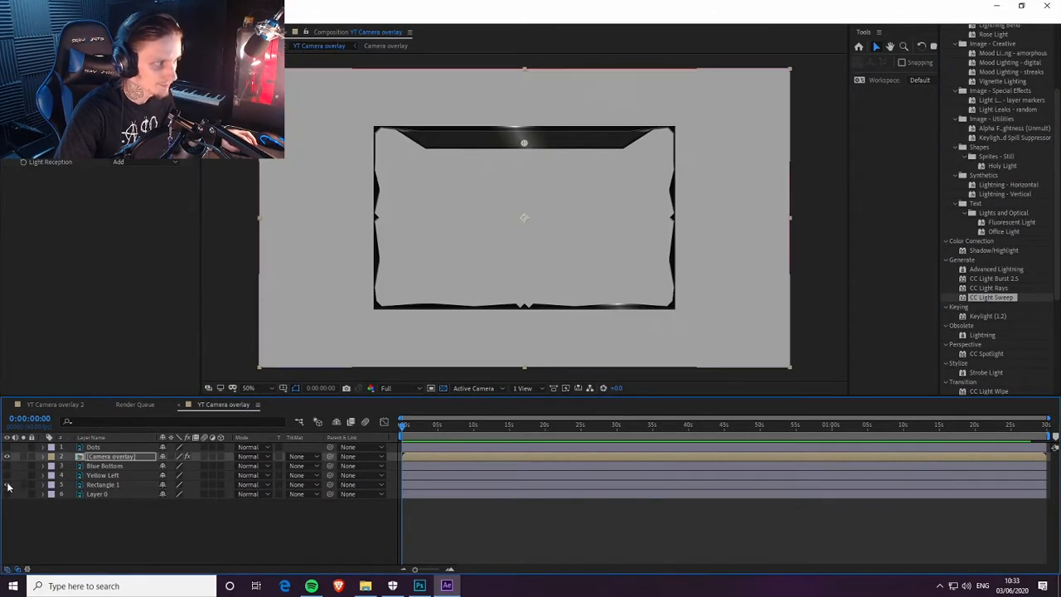
left_click(8, 448)
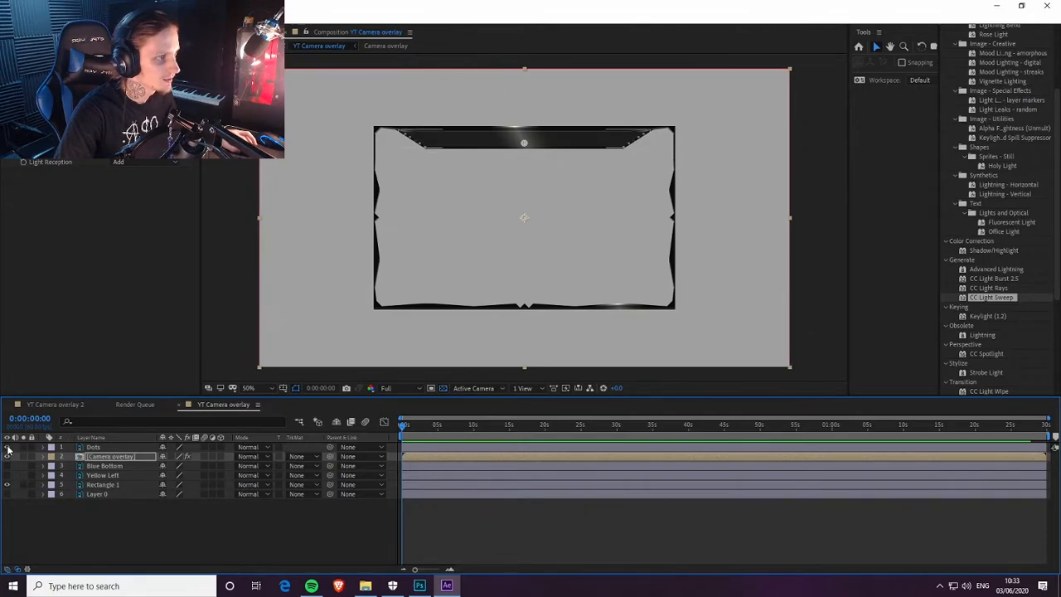
Step: Examine the light sweep across the overlay's top box up close and at full-frame view
scroll(418, 160, "up", 3)
left_click_drag(582, 59, 574, 130)
scroll(574, 133, "down", 4)
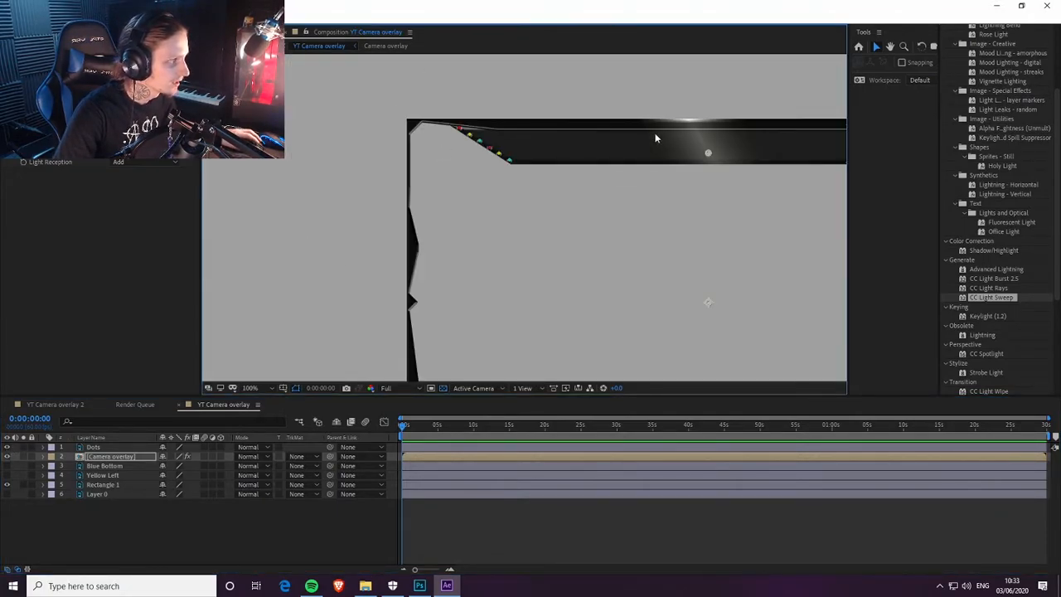
scroll(694, 144, "down", 1)
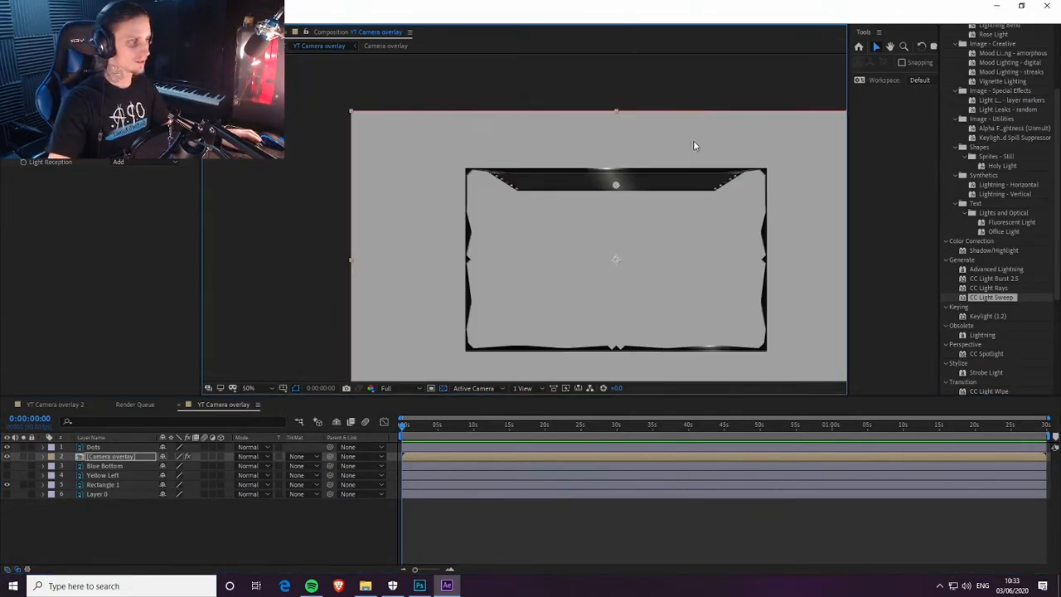
scroll(651, 207, "down", 1)
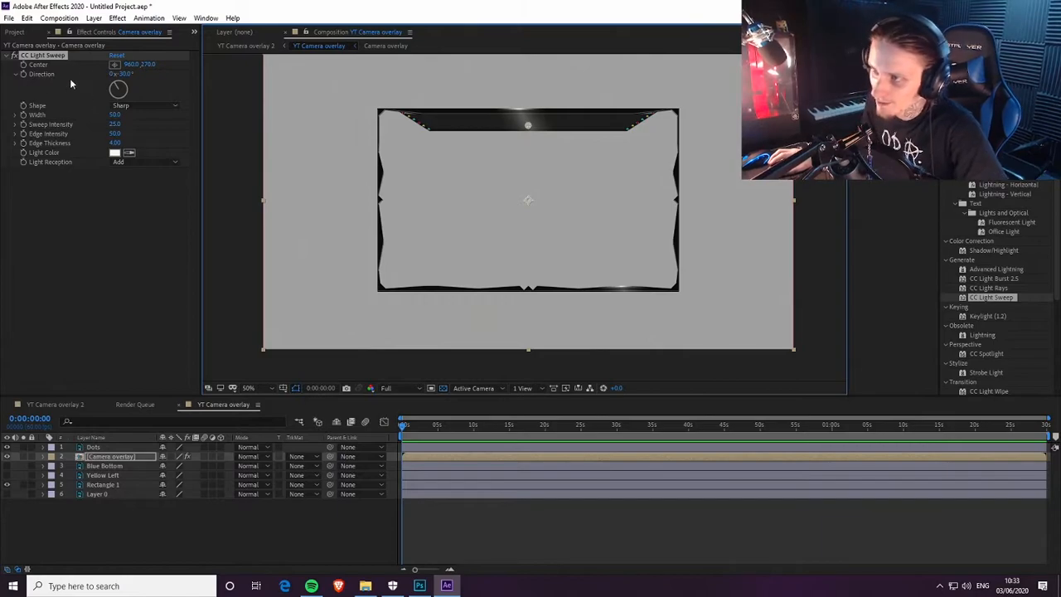
left_click_drag(995, 303, 539, 199)
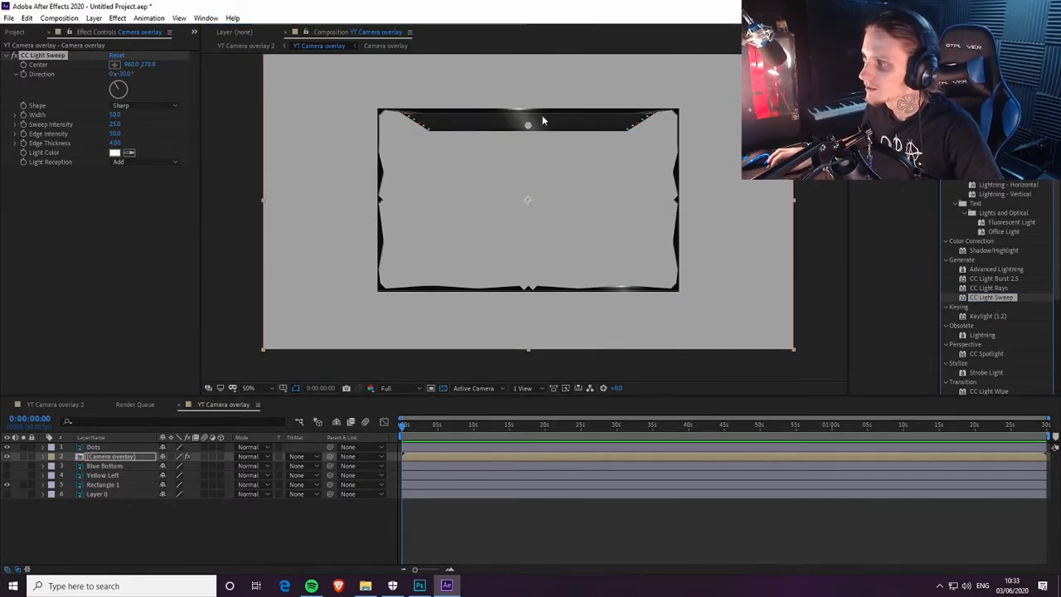
scroll(539, 110, "up", 1)
scroll(538, 109, "down", 1)
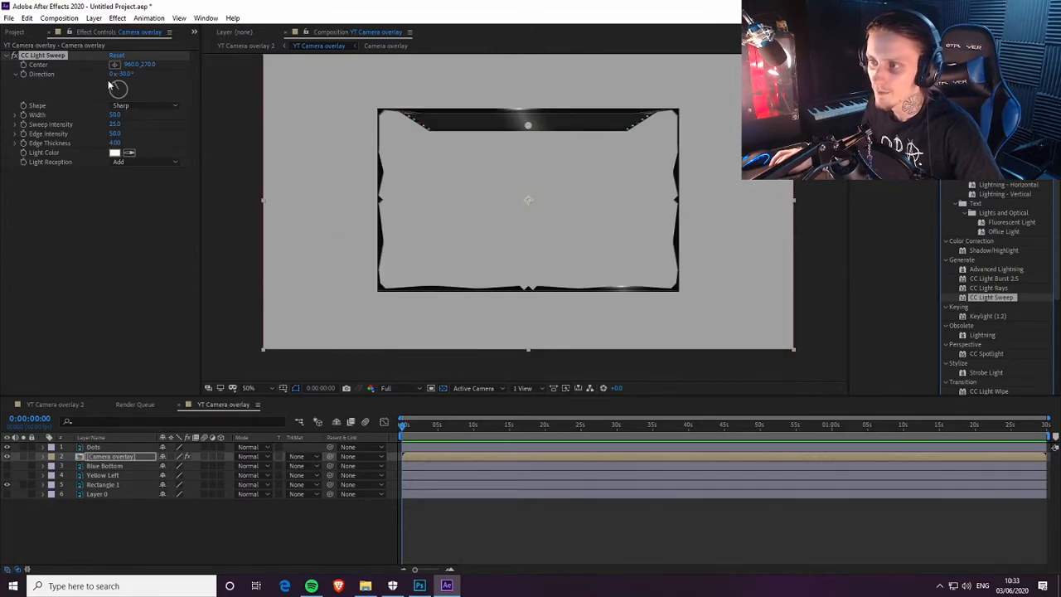
Step: Set the light sweep's direction to -62° and its light color to a bright cyan, about 00FFF6
mouse_move(116, 83)
left_mouse_down()
mouse_move(140, 81)
mouse_move(95, 71)
mouse_move(121, 73)
mouse_move(102, 64)
mouse_move(78, 71)
mouse_move(88, 72)
left_mouse_up()
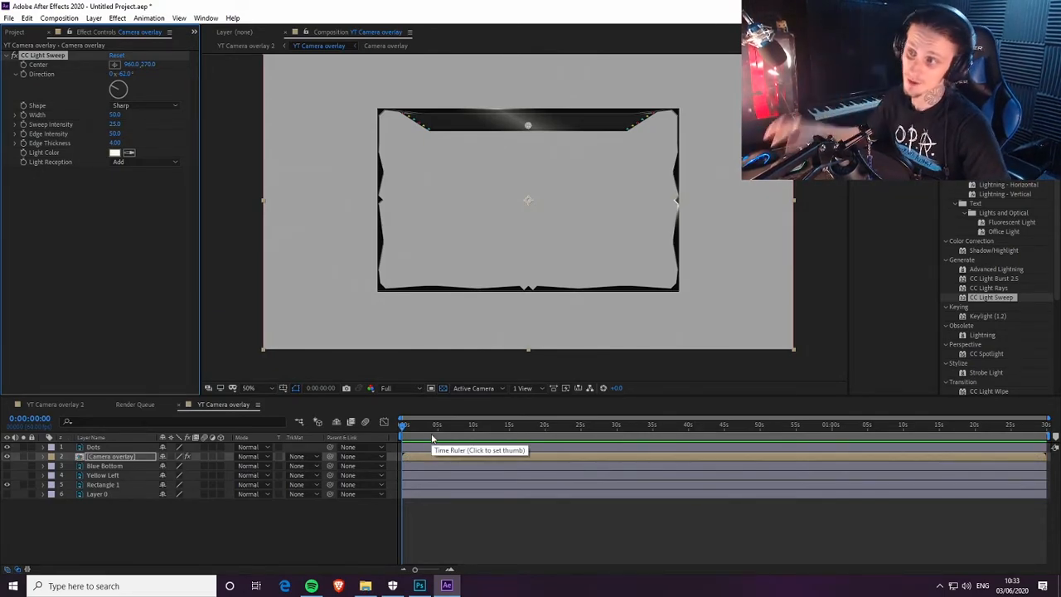
left_click(115, 153)
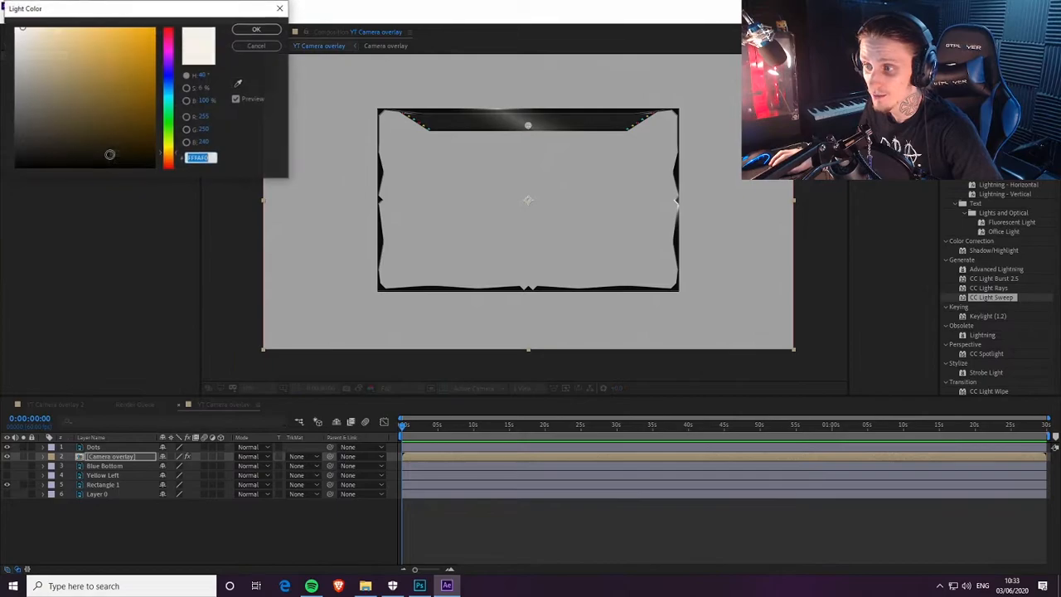
left_click(154, 33)
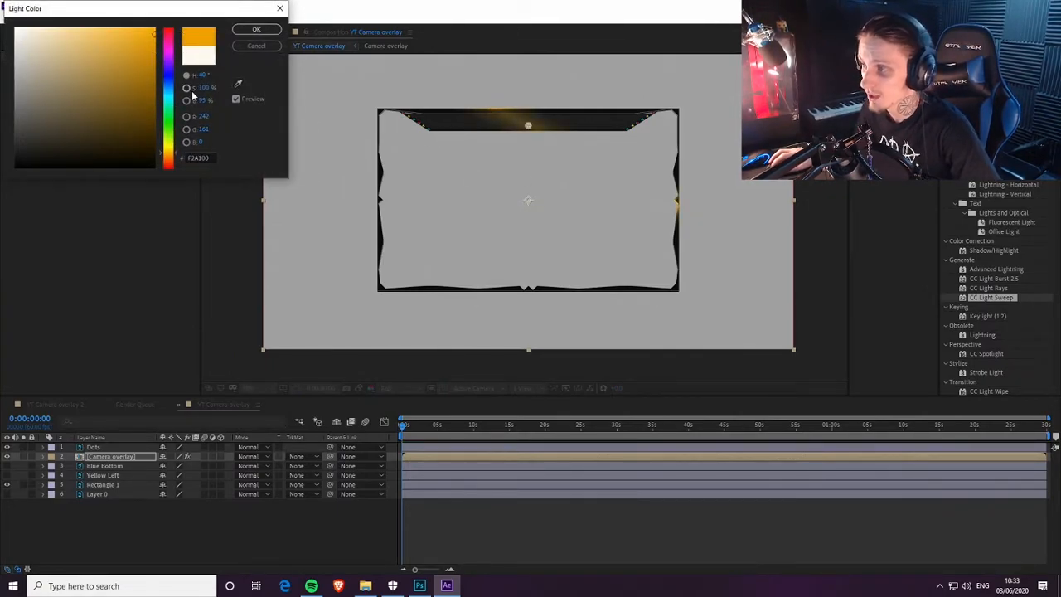
left_click(170, 148)
left_click_drag(127, 49, 166, 25)
left_click_drag(176, 145, 173, 100)
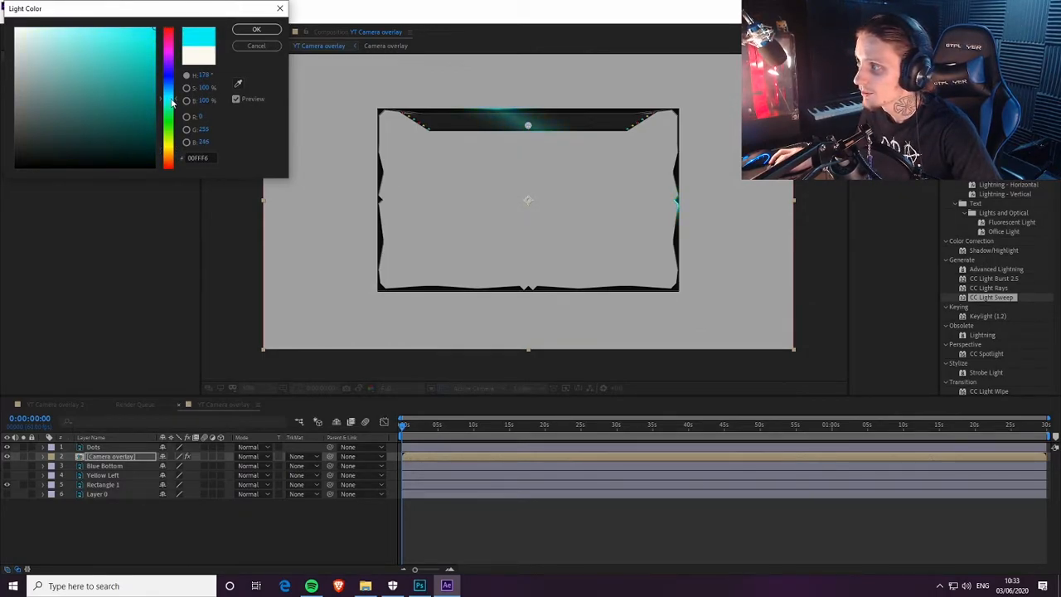
left_click(256, 30)
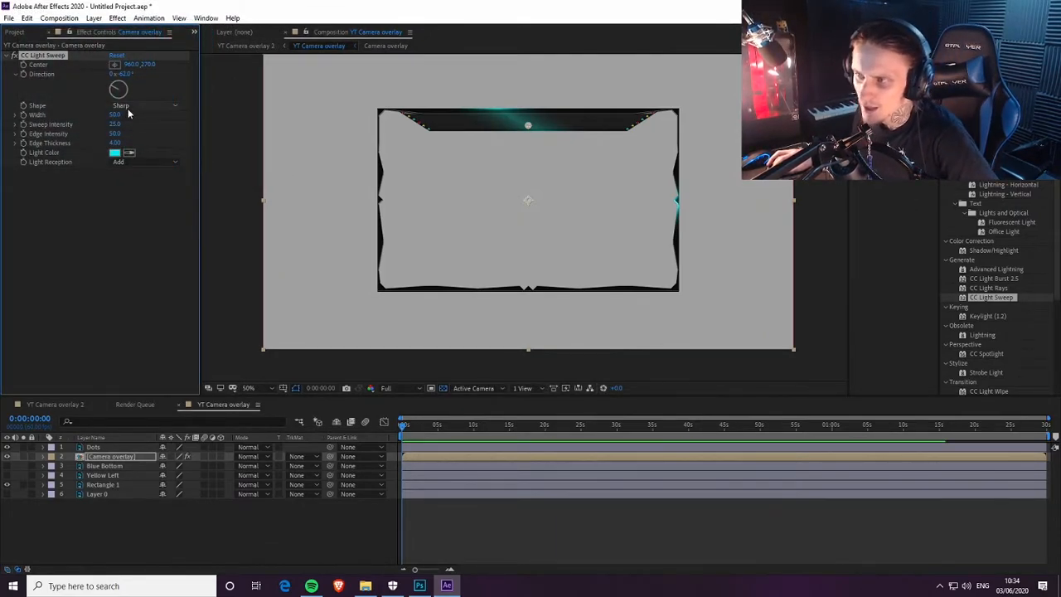
Step: Try the other two light sweep shapes and set the shape back to Sharp
left_click(129, 106)
left_click(139, 118)
left_click(141, 106)
left_click(140, 130)
left_click(143, 108)
left_click(140, 141)
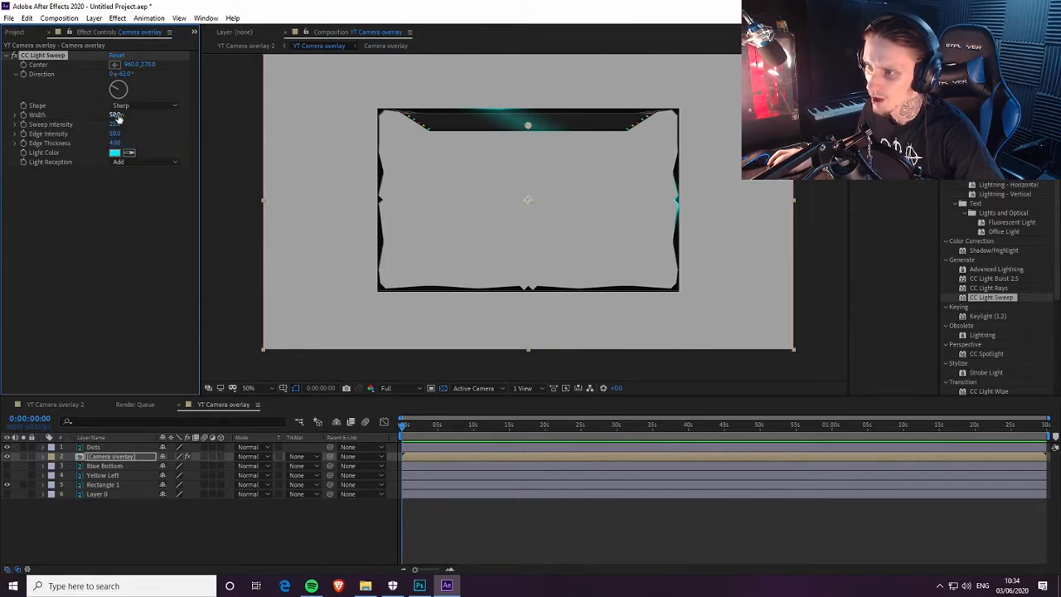
Step: Try different widths for the light sweep and set its width to 32
left_click_drag(116, 116, 85, 125)
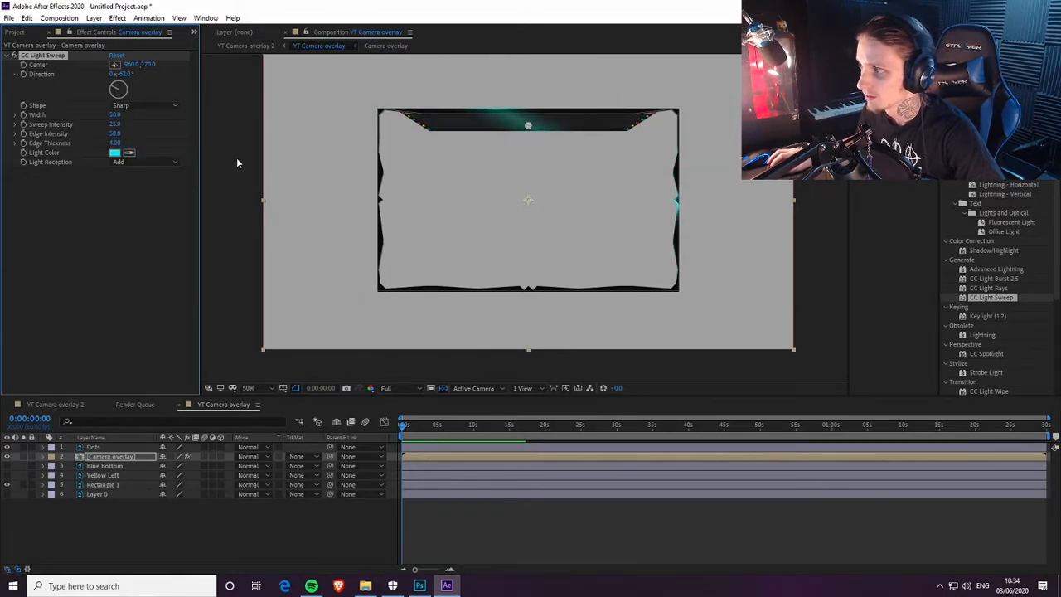
left_click_drag(113, 114, 106, 114)
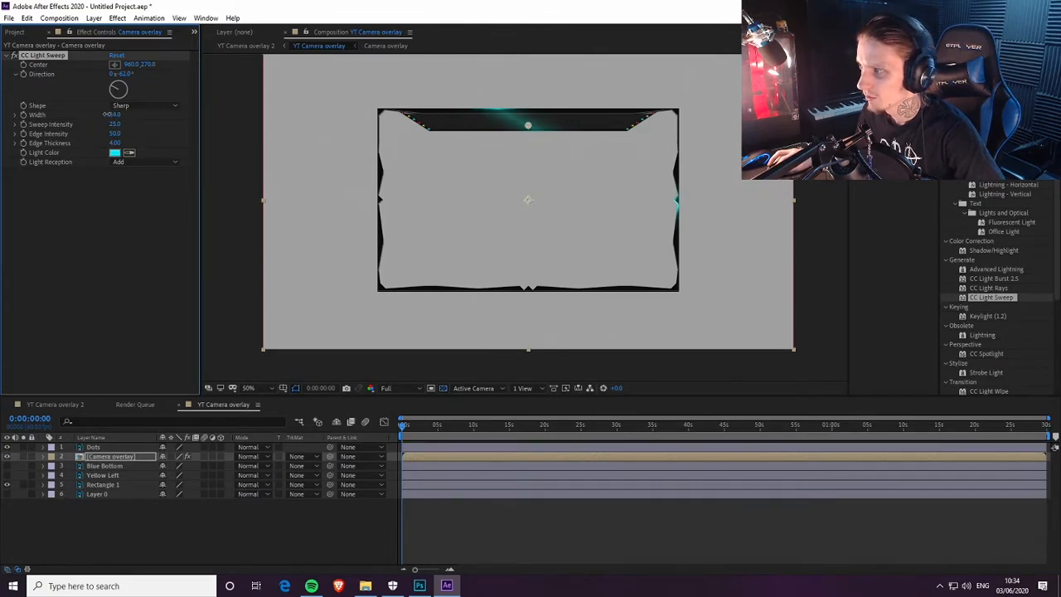
left_click(113, 114)
type("32")
key("Return")
left_click(116, 212)
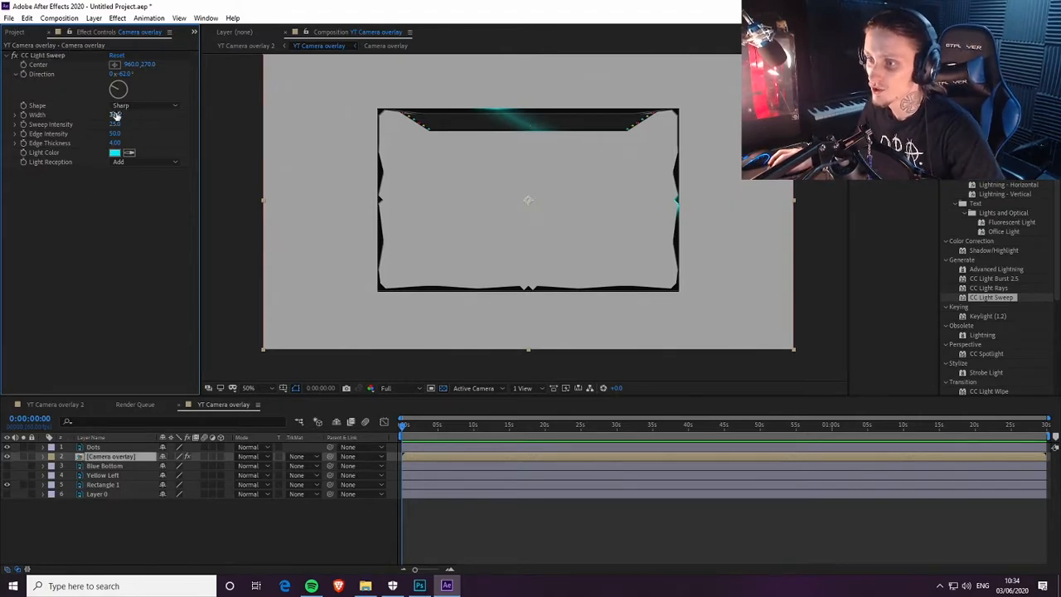
Step: Try a higher sweep intensity, a higher edge intensity and an edge thickness of 0 on the light sweep, undoing each change
left_click_drag(113, 125, 229, 125)
key("ctrl+z")
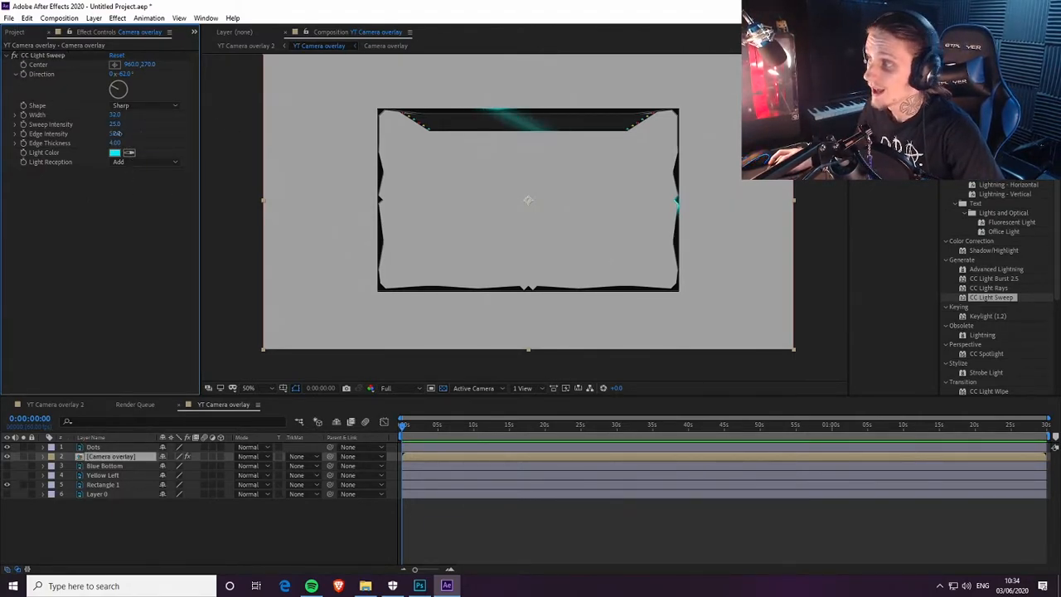
left_click_drag(116, 133, 252, 129)
key("ctrl+z")
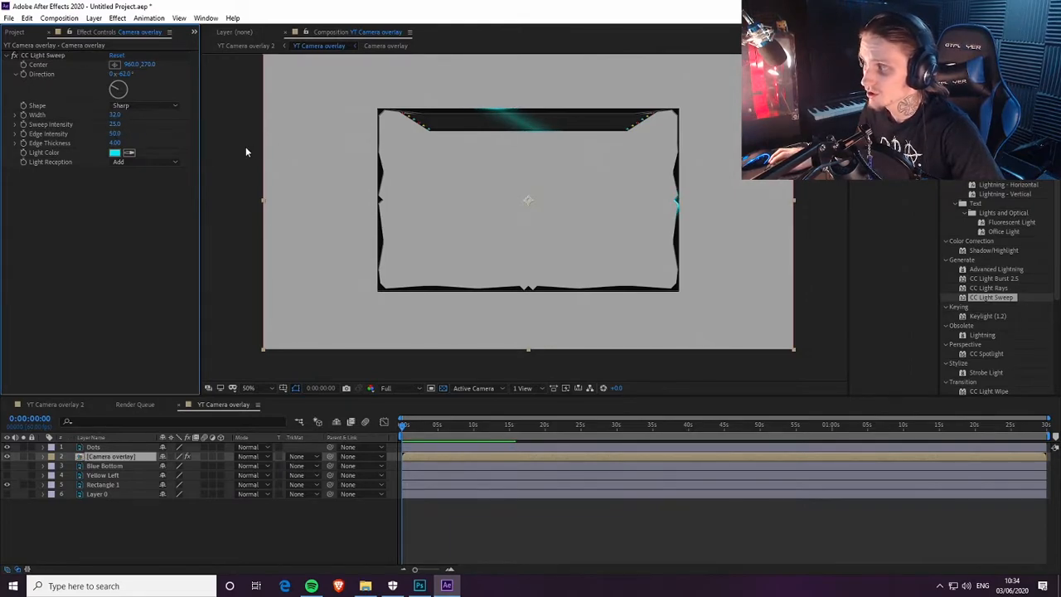
left_click_drag(114, 143, 2, 138)
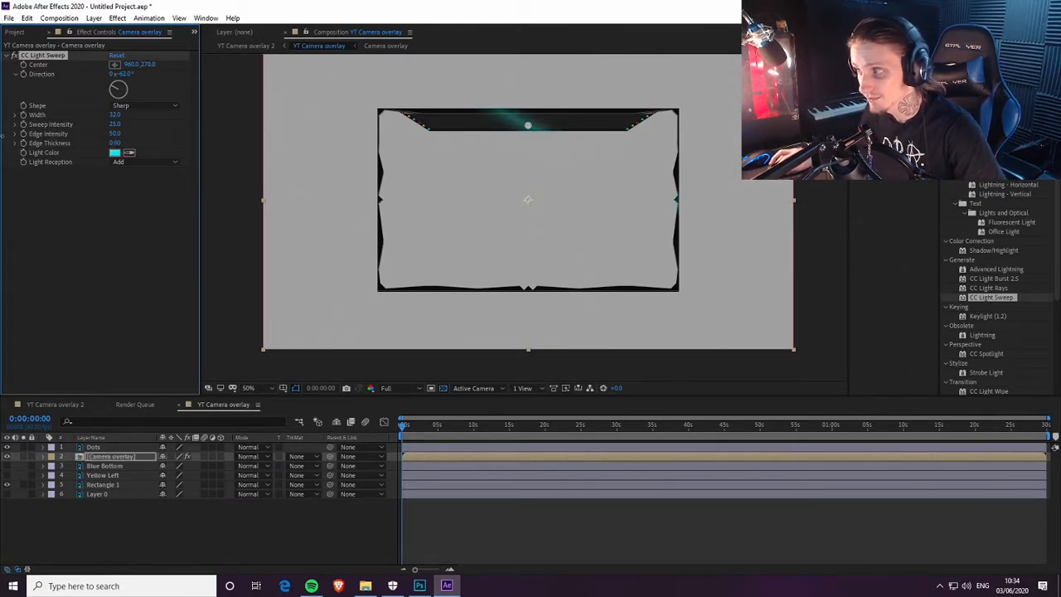
key("ctrl+z")
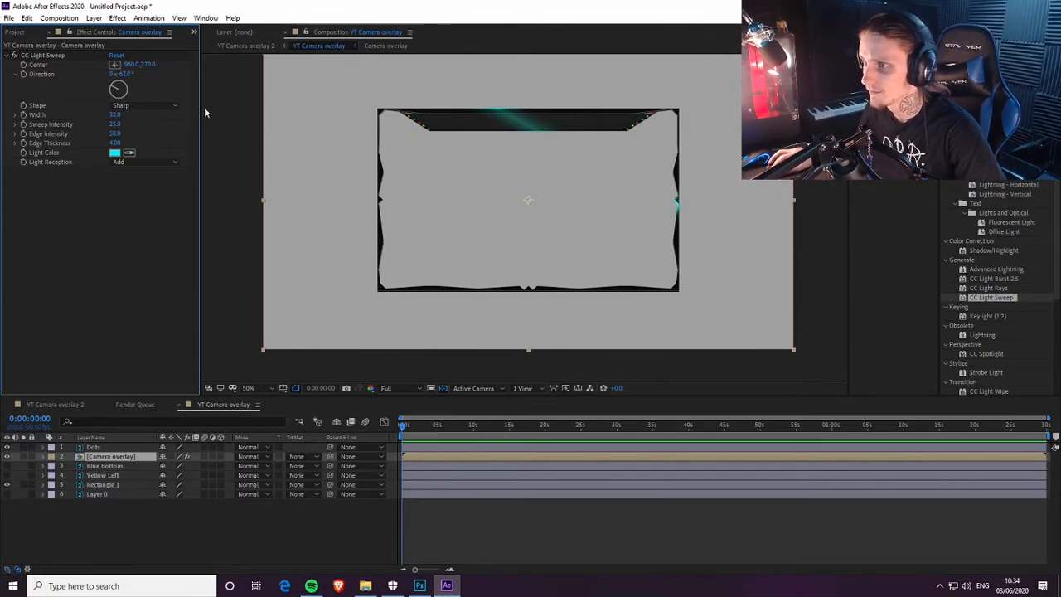
Step: Move the light sweep's center to about 1034, 504 and set its direction to -45°
left_click_drag(129, 64, 642, 106)
left_click_drag(573, 129, 547, 193)
mouse_move(116, 88)
left_mouse_down()
mouse_move(105, 93)
mouse_move(110, 85)
left_mouse_up()
left_click(122, 73)
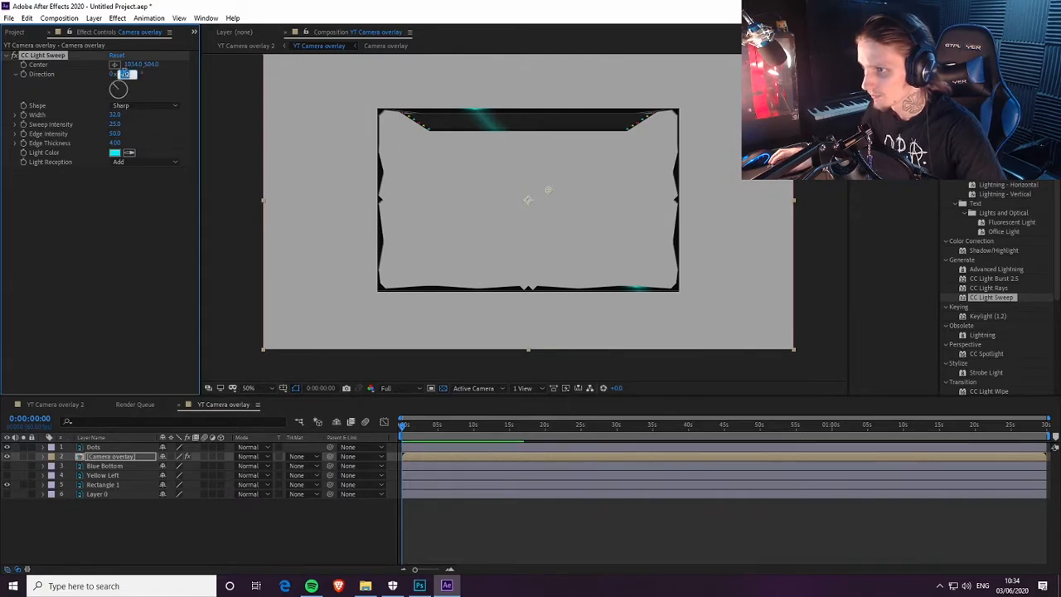
type("-42")
key("BackSpace")
type("5")
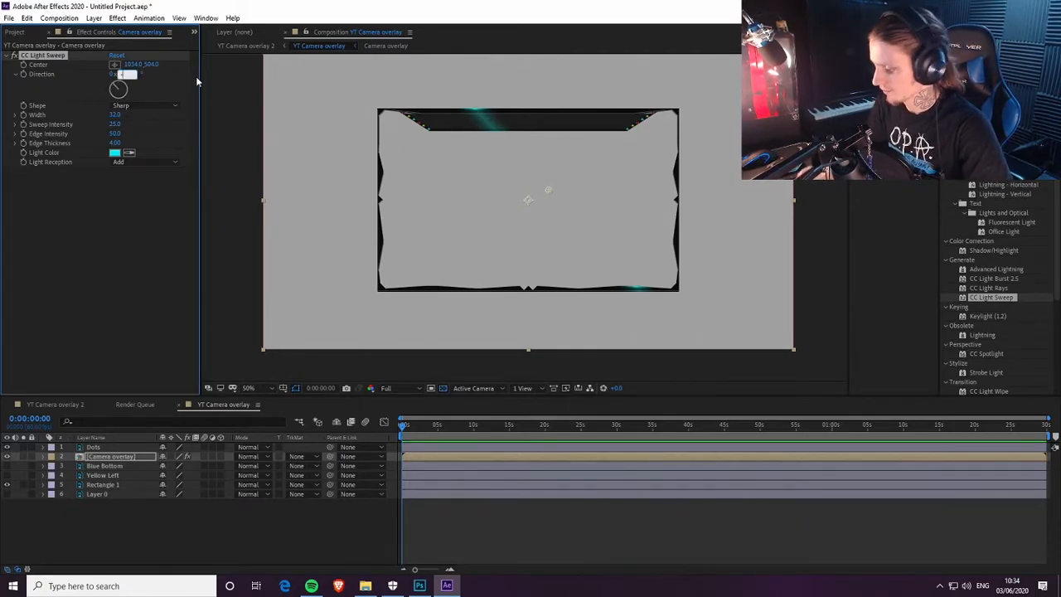
left_click(71, 300)
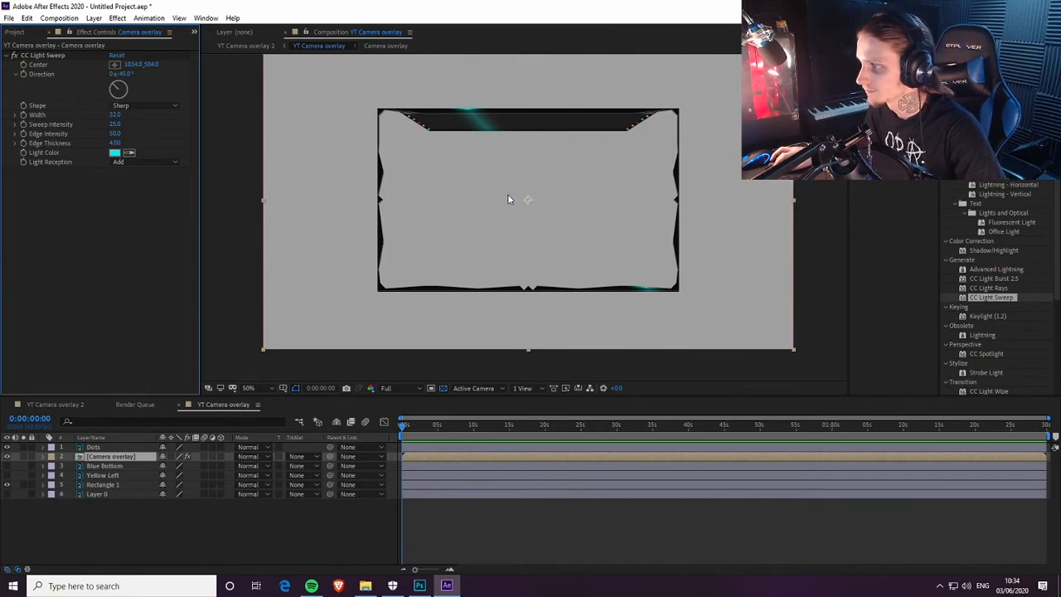
Step: Move the light sweep's center just outside the frame's upper-right corner, about 1571, 154, and start keyframing Center at 0 seconds
left_click(527, 200)
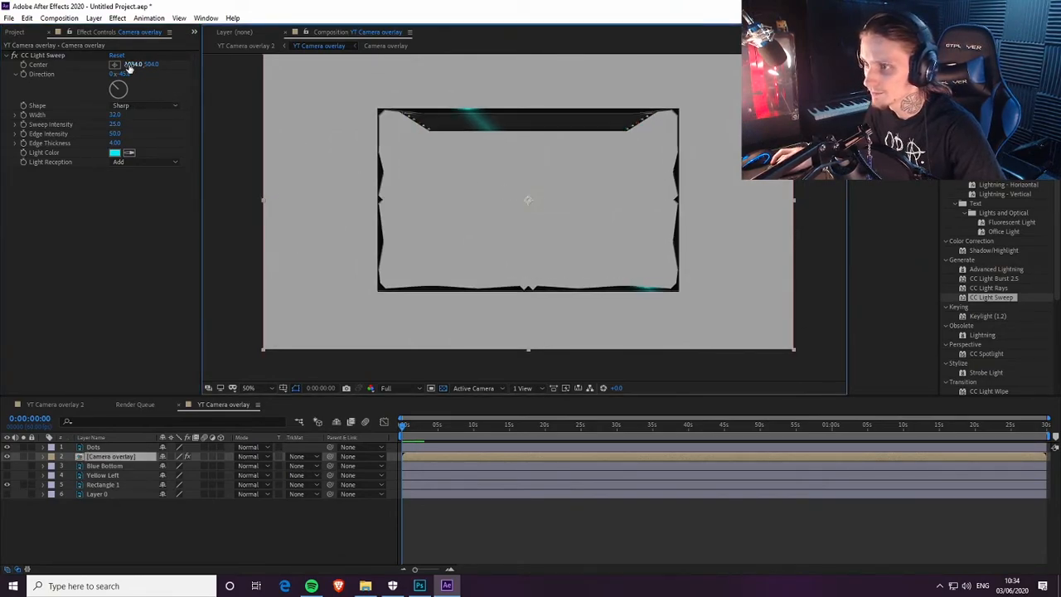
left_click_drag(548, 189, 680, 109)
left_click_drag(623, 147, 689, 87)
left_click_drag(654, 128, 684, 97)
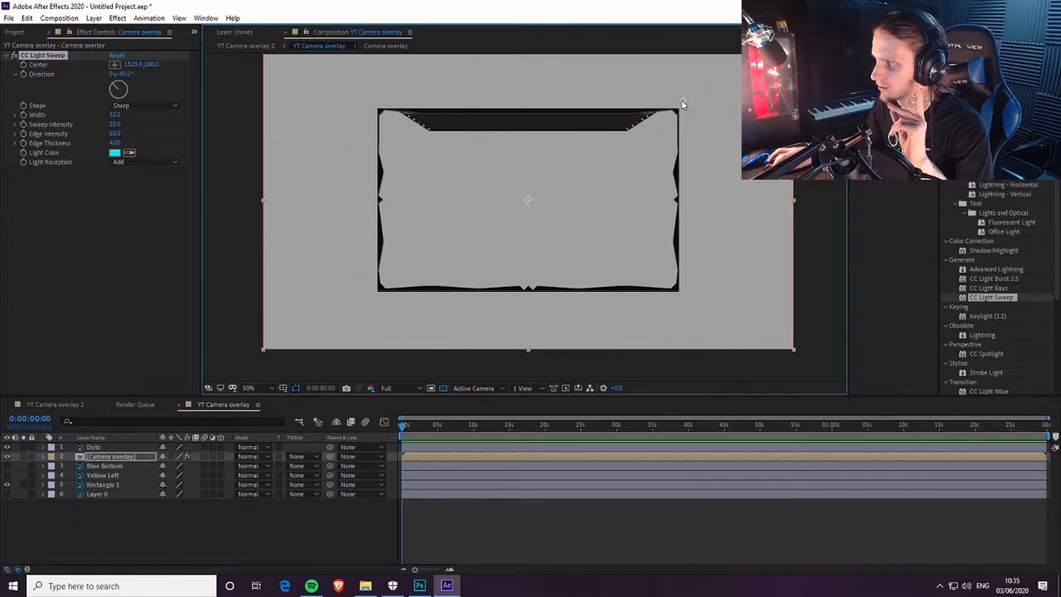
left_click_drag(685, 101, 699, 94)
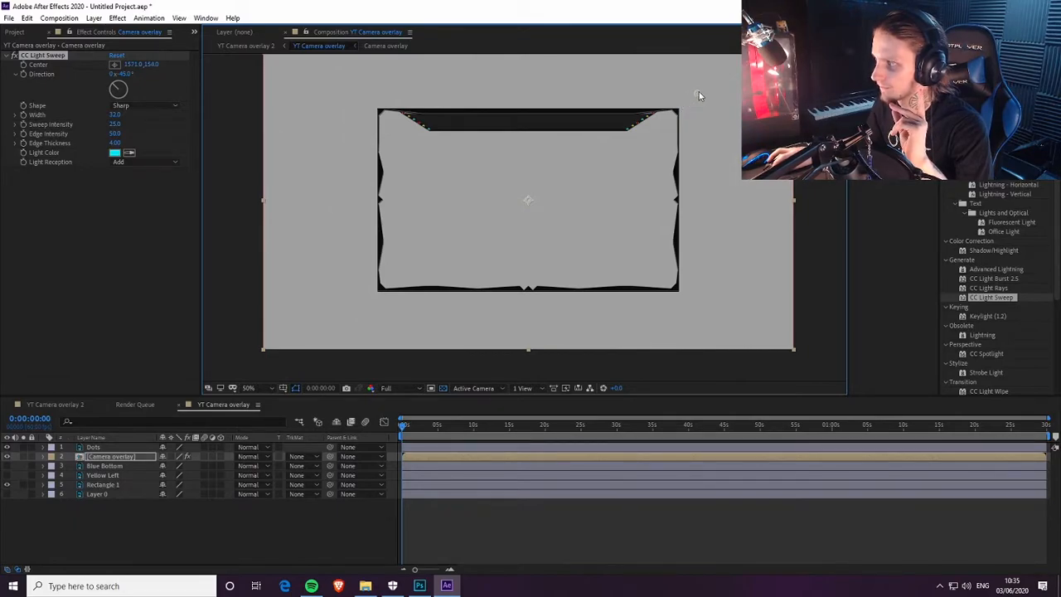
left_click(23, 65)
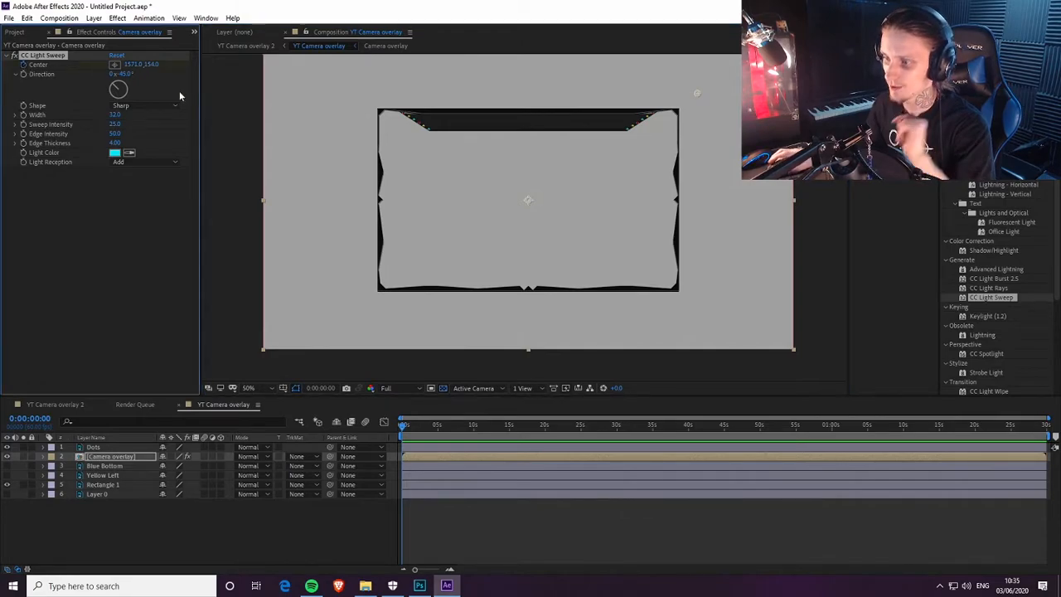
Step: Expand the Camera overlay layer's CC Light Sweep properties in the timeline to show the Center keyframe
left_click(42, 456)
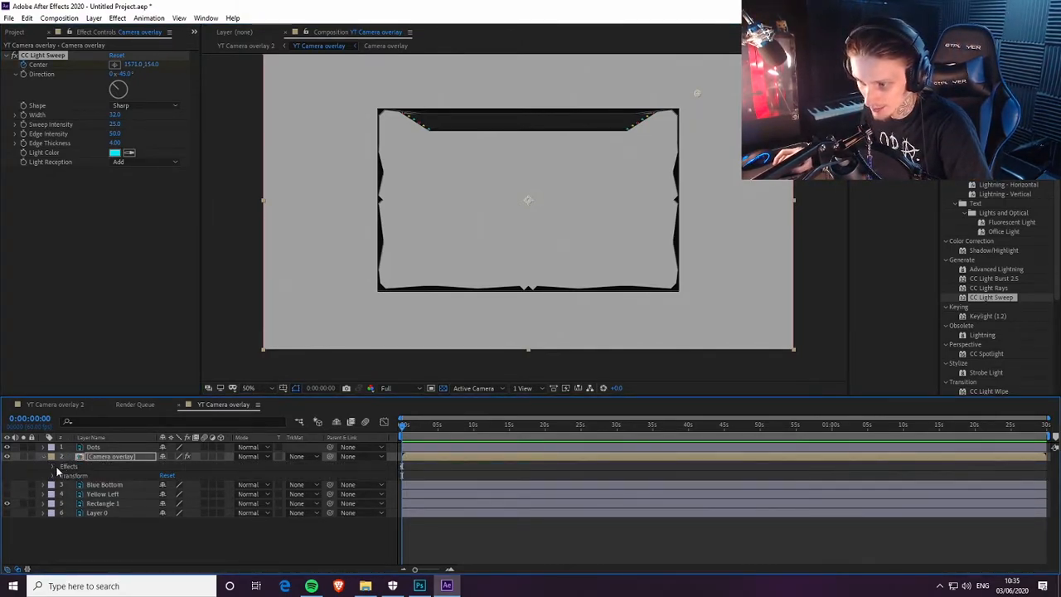
left_click(54, 467)
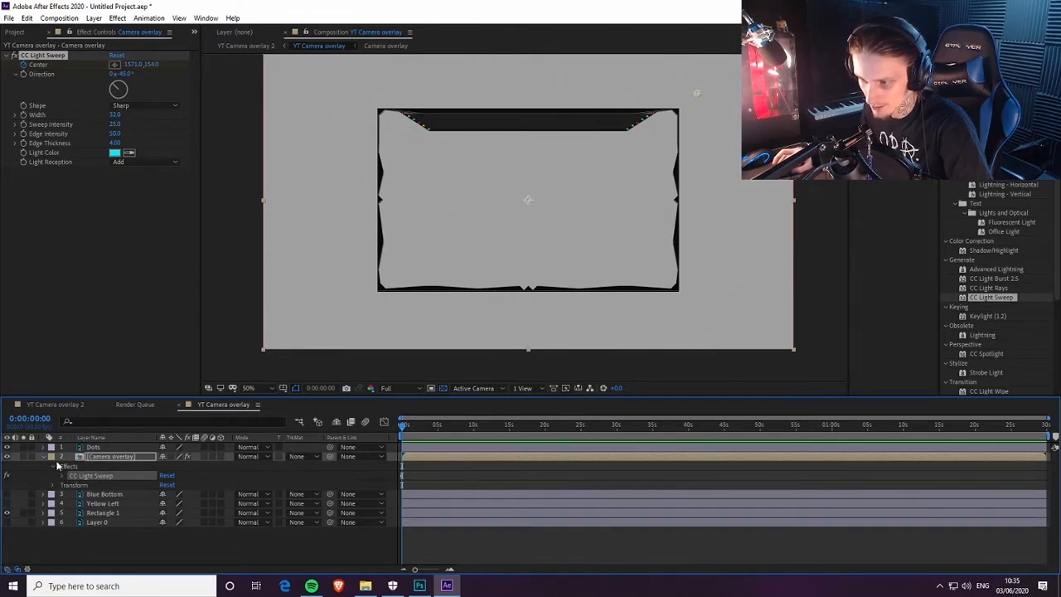
left_click(123, 478)
scroll(40, 464, "up", 1)
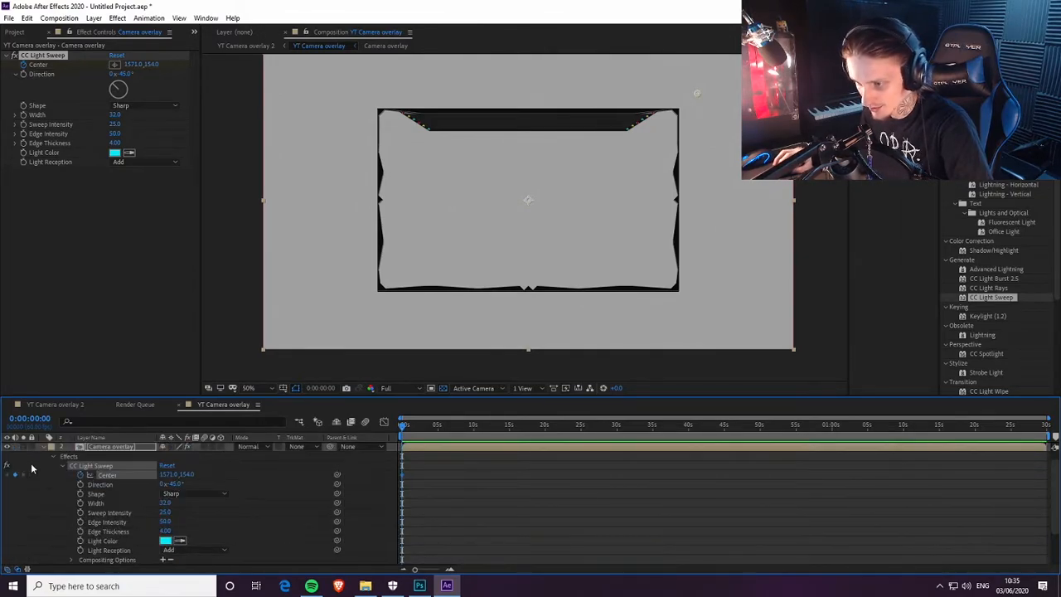
Step: Keyframe the light sweep's center at 0:00:10:00 outside the frame's lower-left corner, about 325, 930
mouse_move(404, 430)
left_mouse_down()
mouse_move(439, 428)
mouse_move(403, 429)
left_mouse_up()
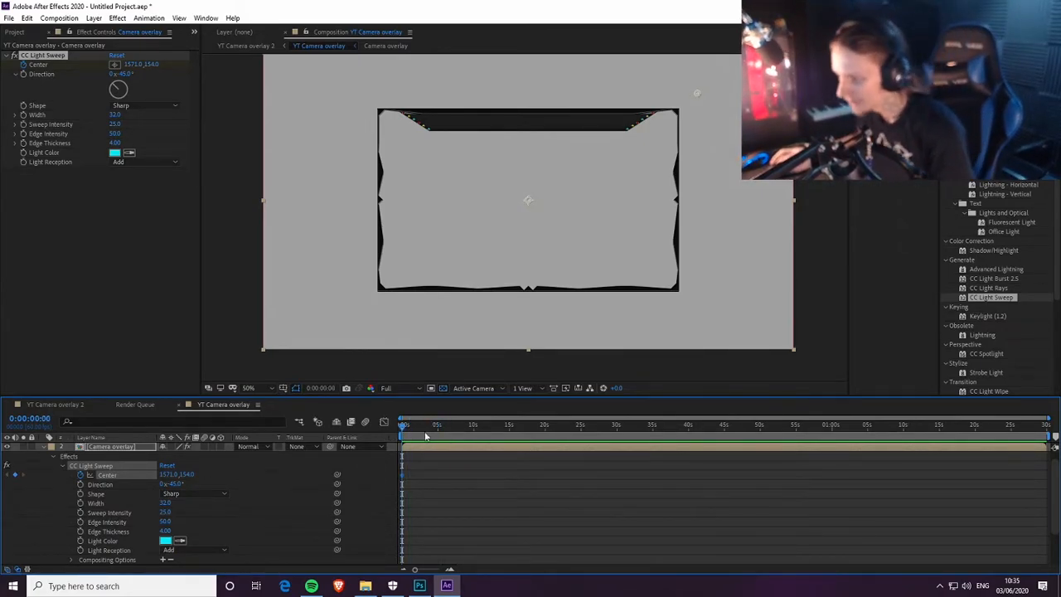
left_click_drag(403, 428, 473, 433)
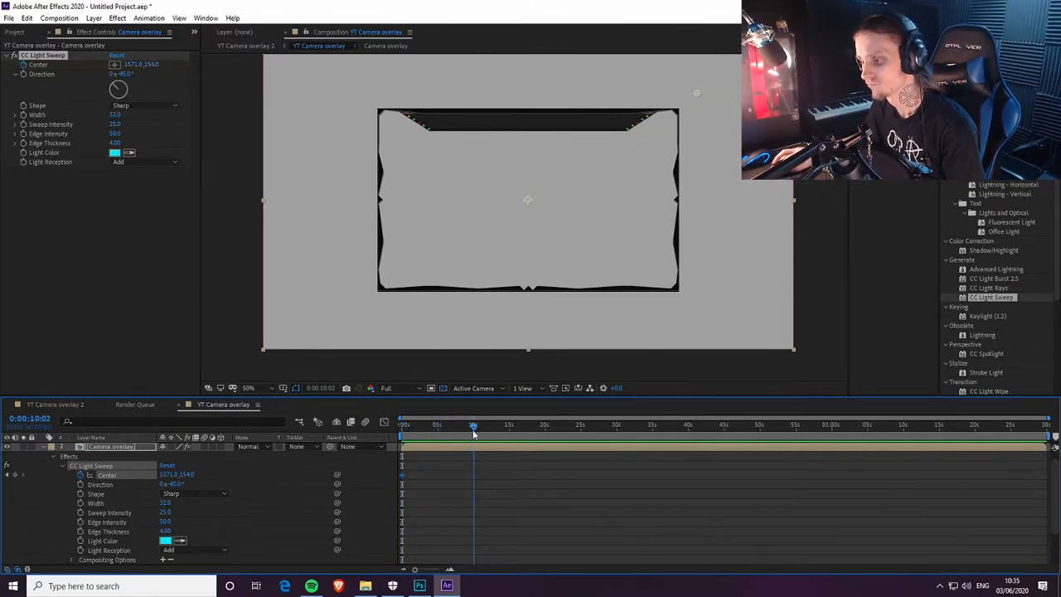
left_click_drag(473, 433, 471, 432)
left_click(46, 420)
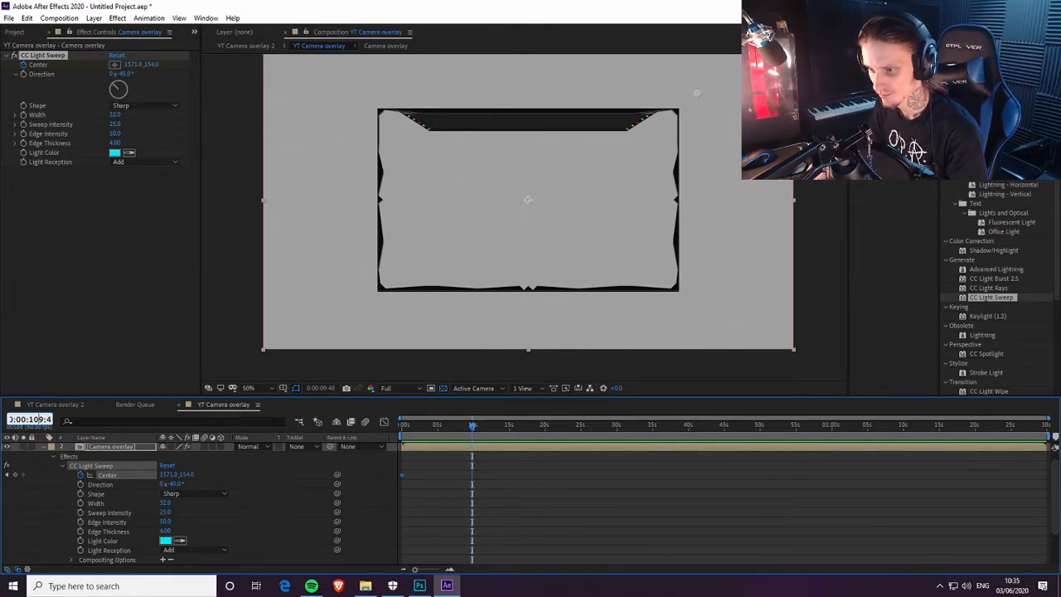
key("BackSpace")
key("BackSpace")
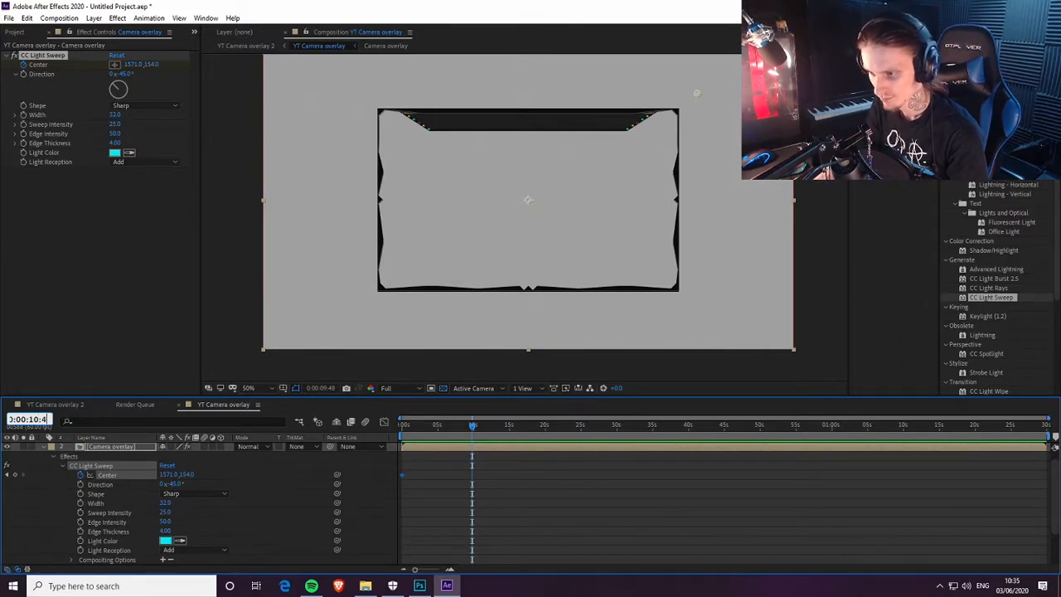
key("Return")
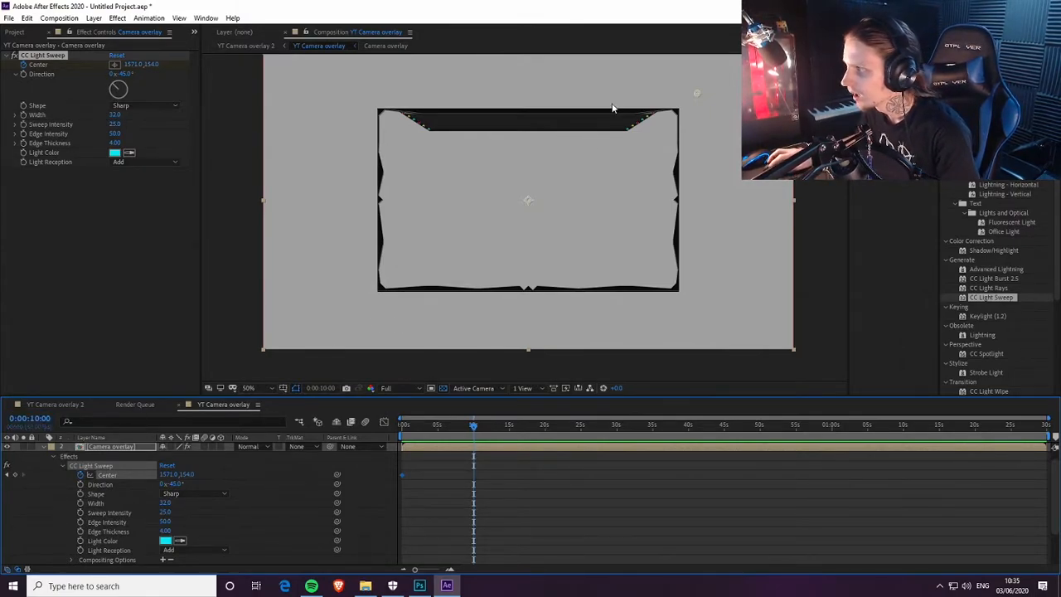
left_click(416, 306)
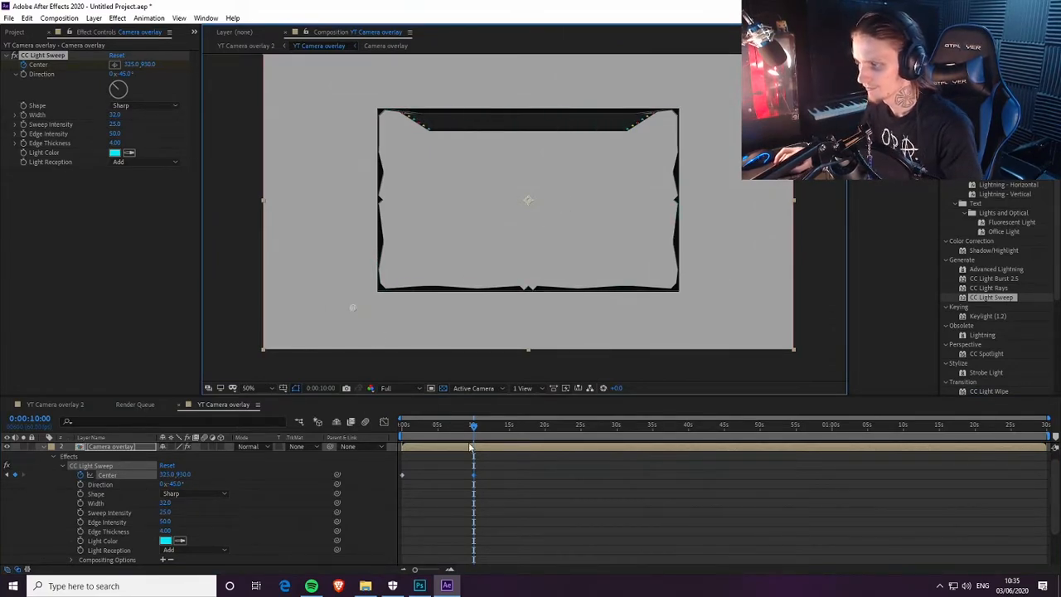
Step: Preview the light sweep animation from the start at Full and at Third resolution, and restore the resolution to Full
key("Home")
left_click(648, 362)
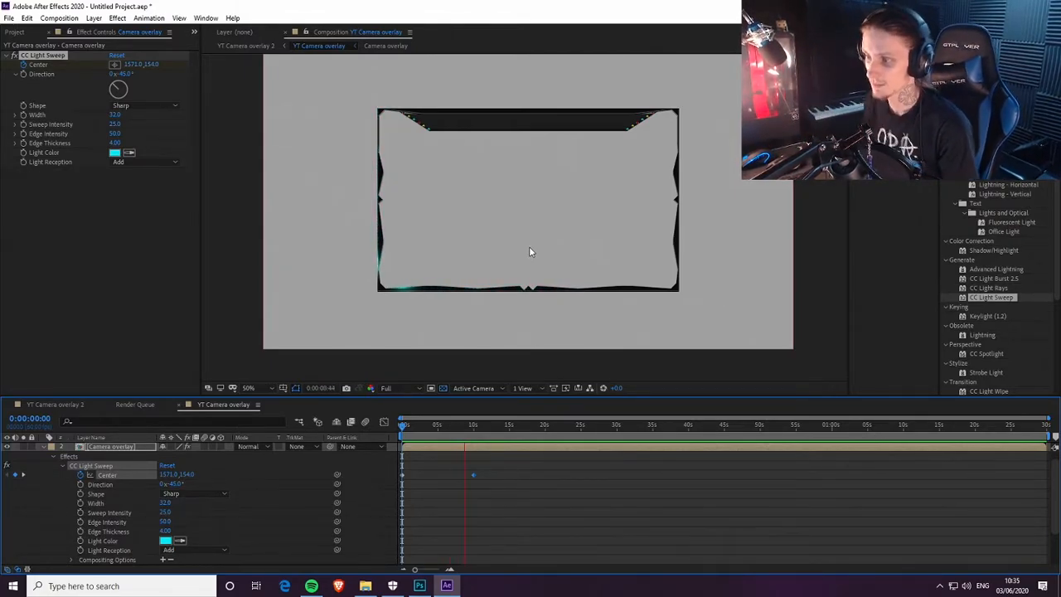
key("space")
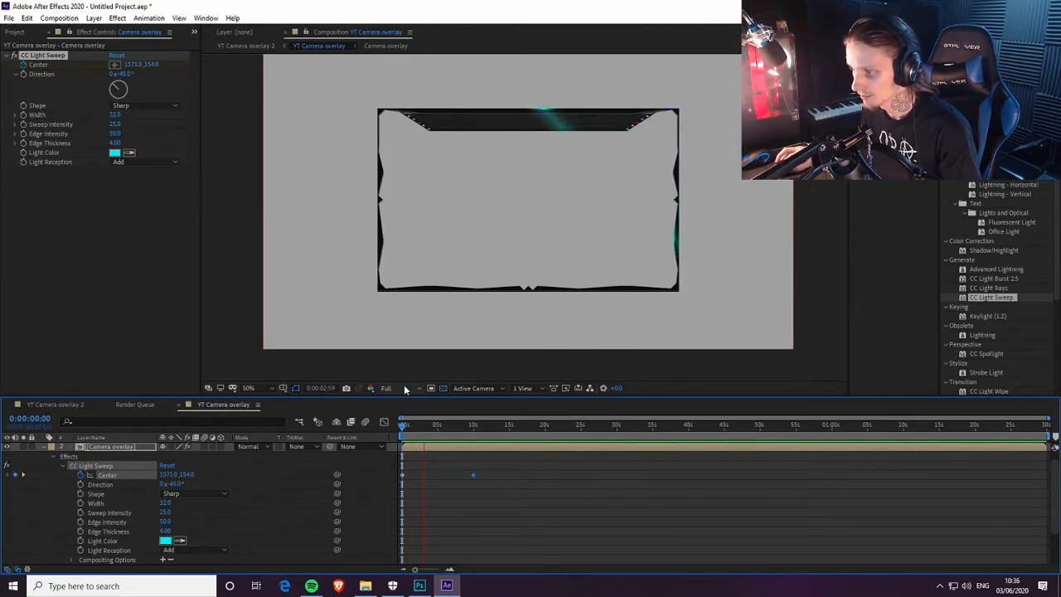
left_click(405, 389)
left_click(397, 438)
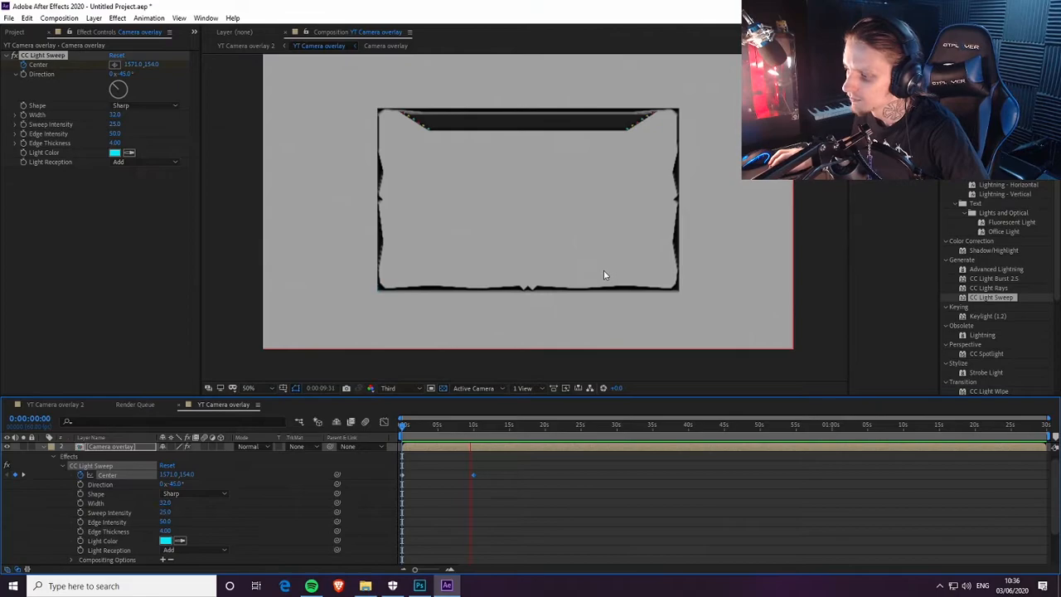
key("space")
left_click(399, 389)
left_click(401, 413)
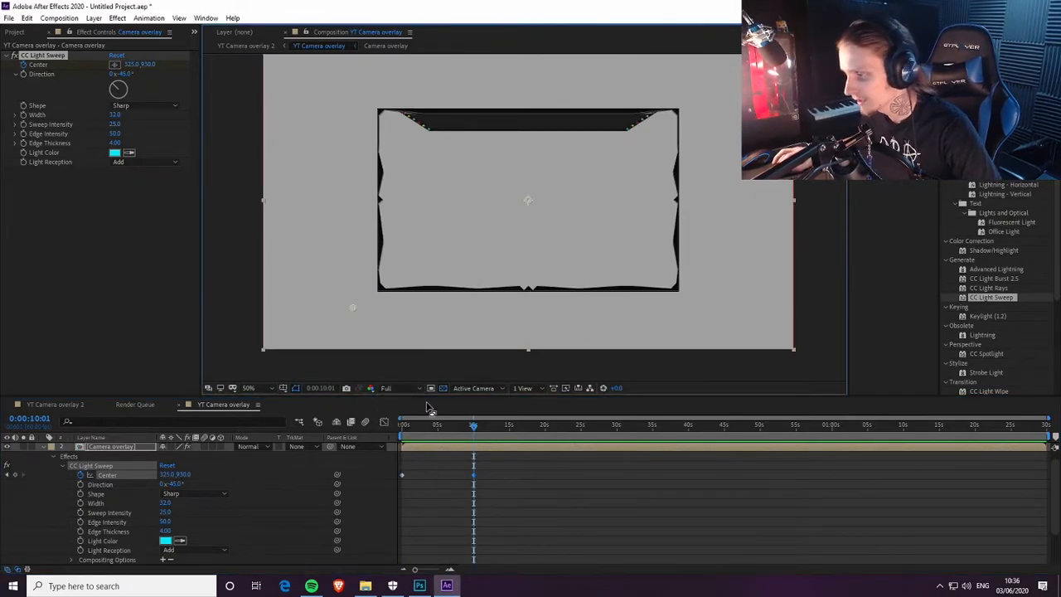
Step: Keyframe the light sweep's center at 0:00:20:00 outside the frame's upper-right corner, about 1653, 140
left_click_drag(473, 424, 451, 448)
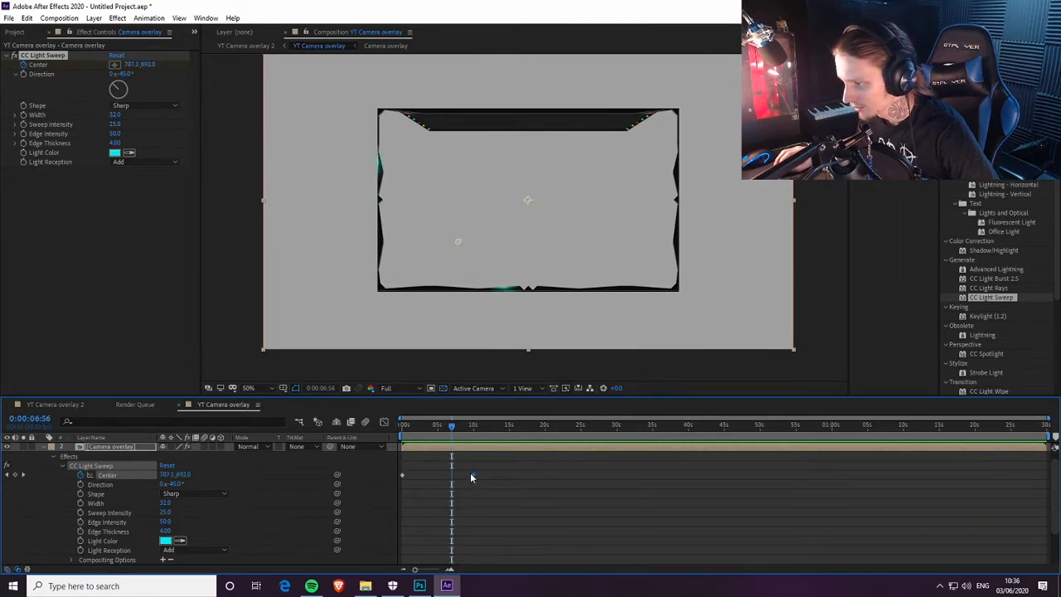
right_click(470, 477)
left_click(522, 359)
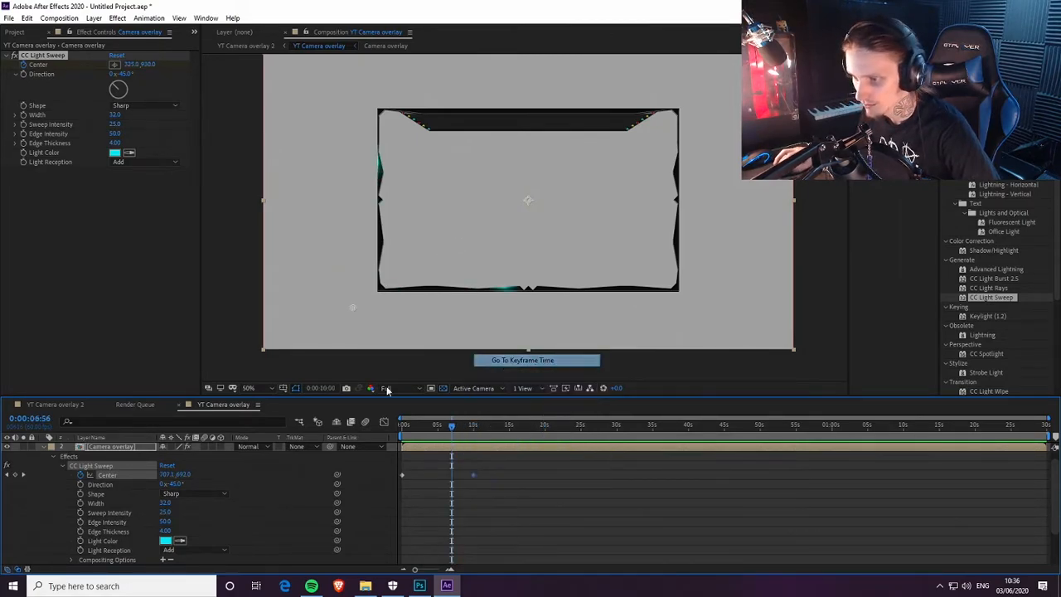
left_click(33, 418)
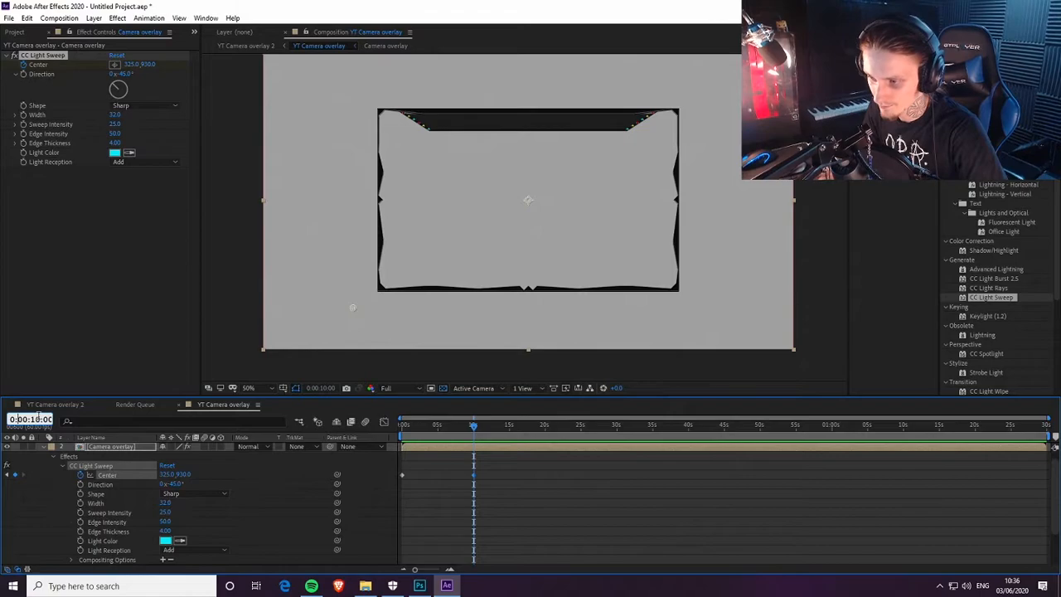
type("2000")
key("Return")
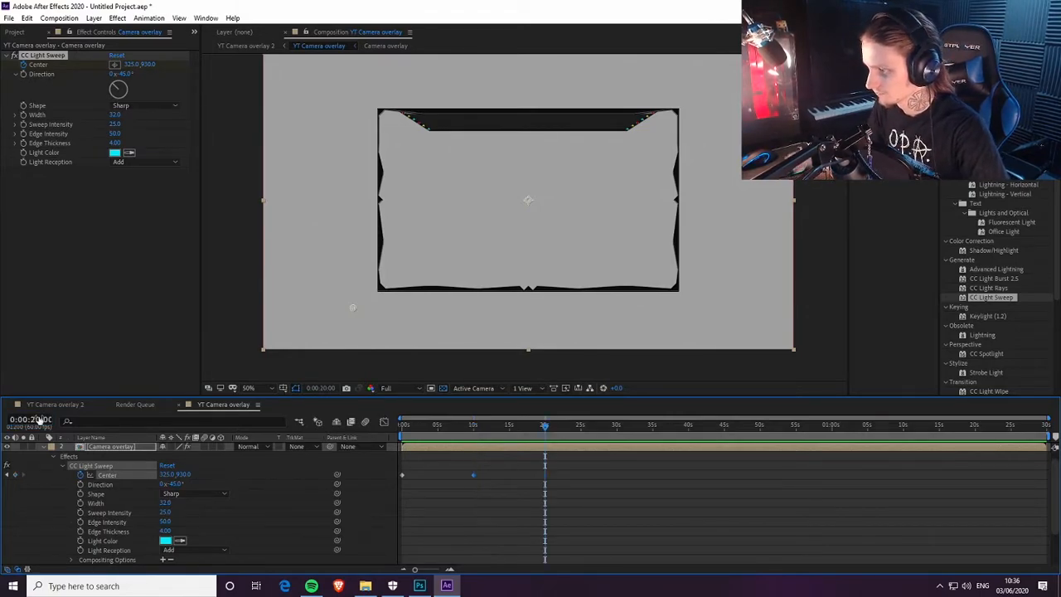
left_click_drag(353, 311, 721, 94)
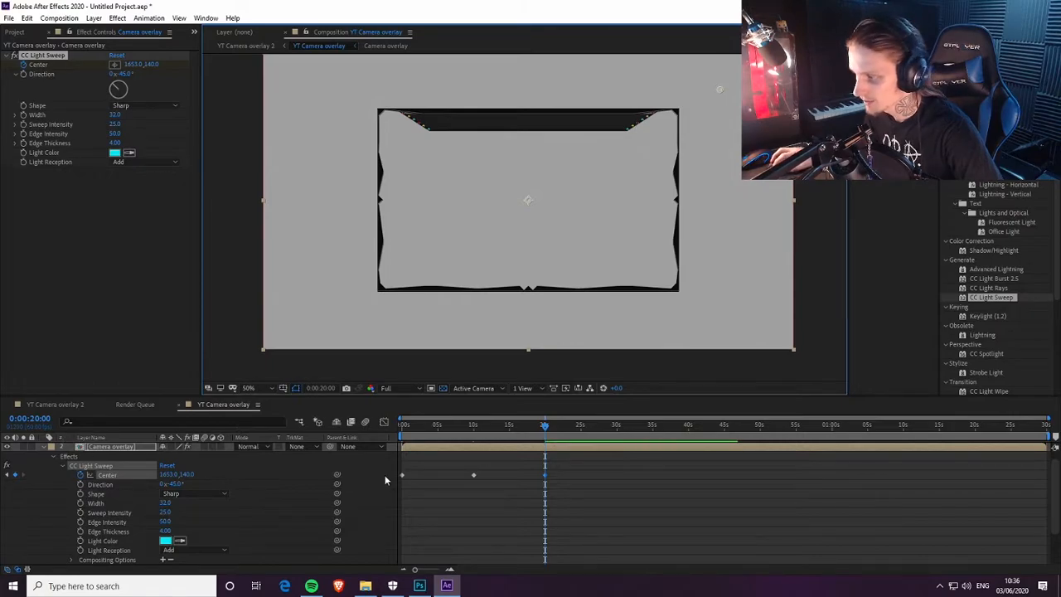
Step: Keyframe the light sweep's center at 0:00:30:00 outside the frame's lower-left corner, about 309, 950
left_click(30, 418)
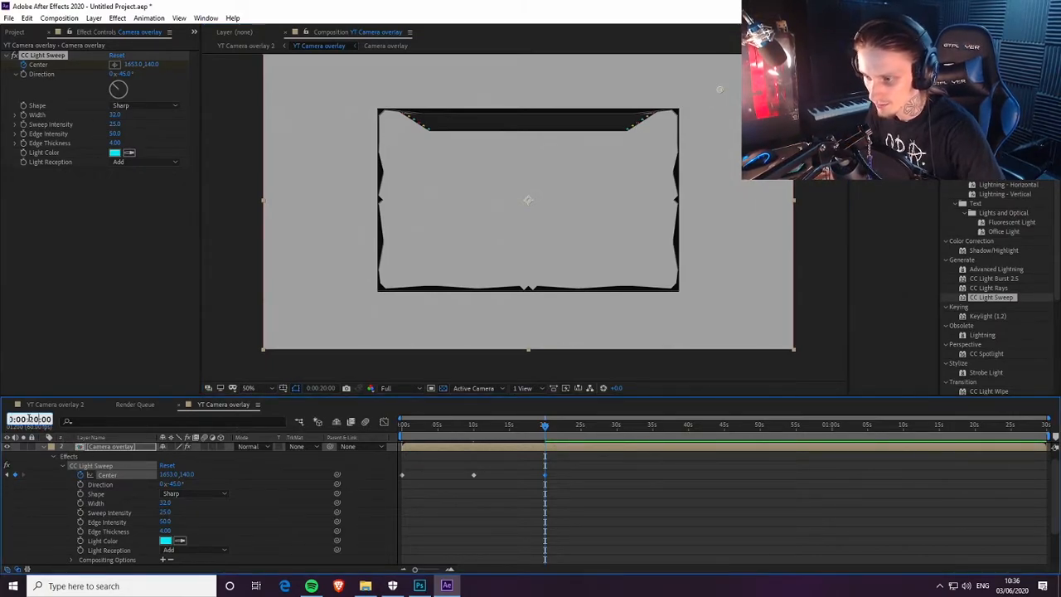
key("BackSpace")
key("Return")
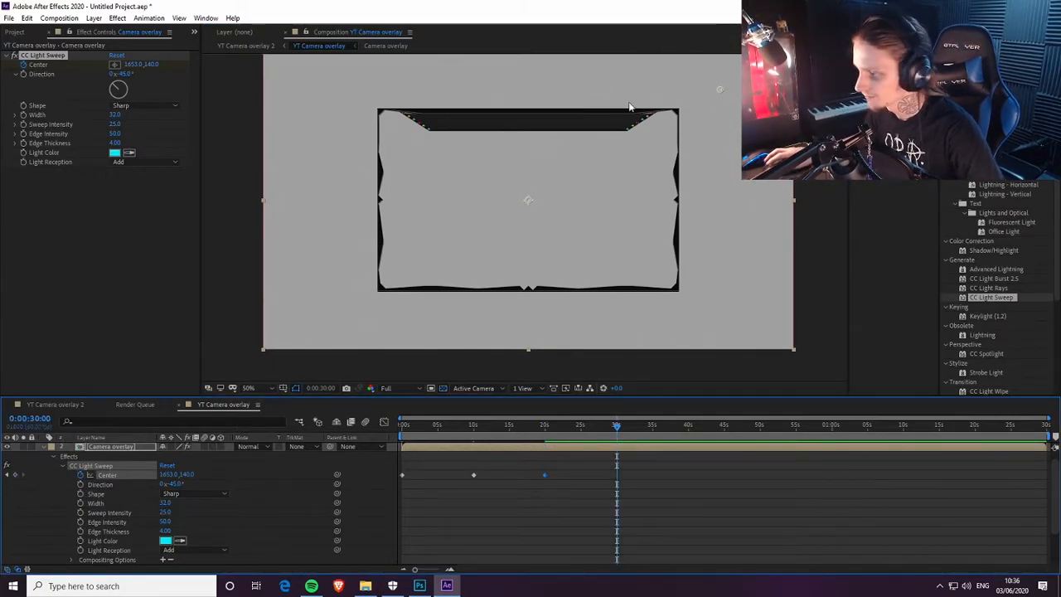
left_click_drag(414, 295, 348, 318)
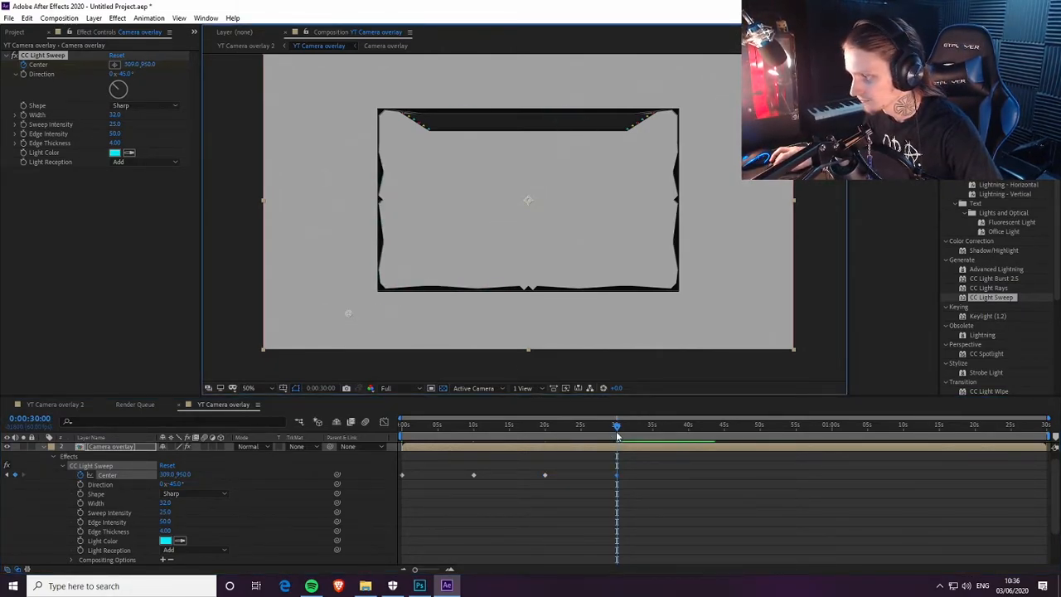
Step: Keyframe the light sweep's center at 0:00:40:00 outside the frame's upper-right corner, about 1617, 128
left_click(30, 419)
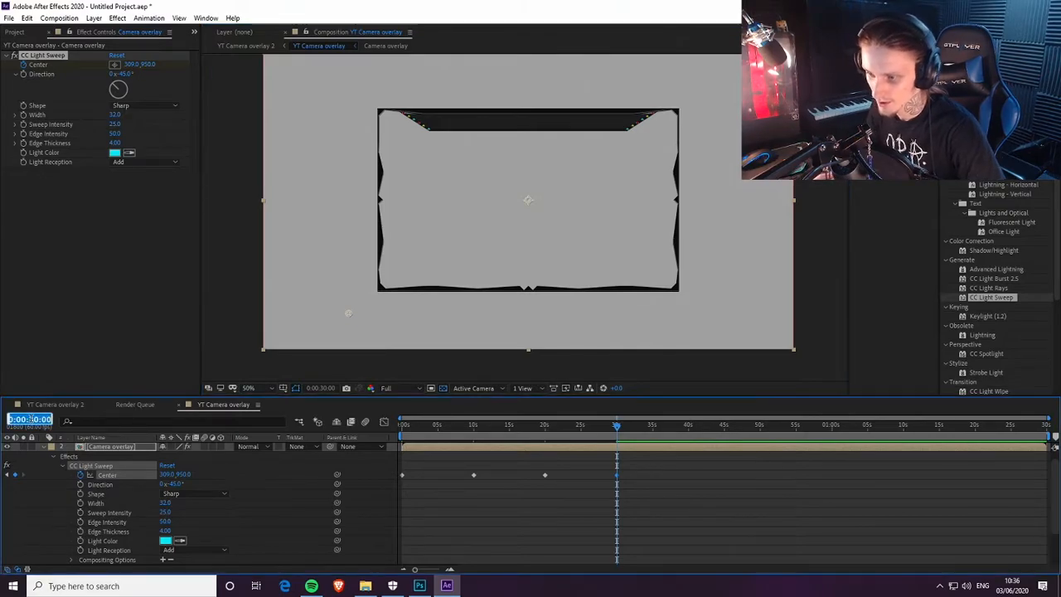
key("Return")
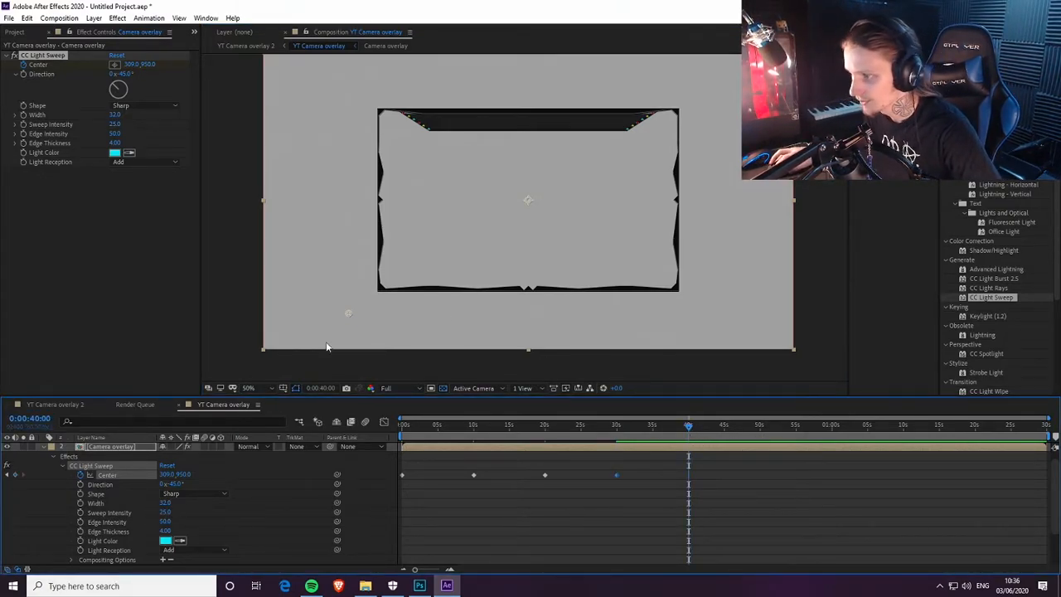
left_click_drag(349, 313, 700, 91)
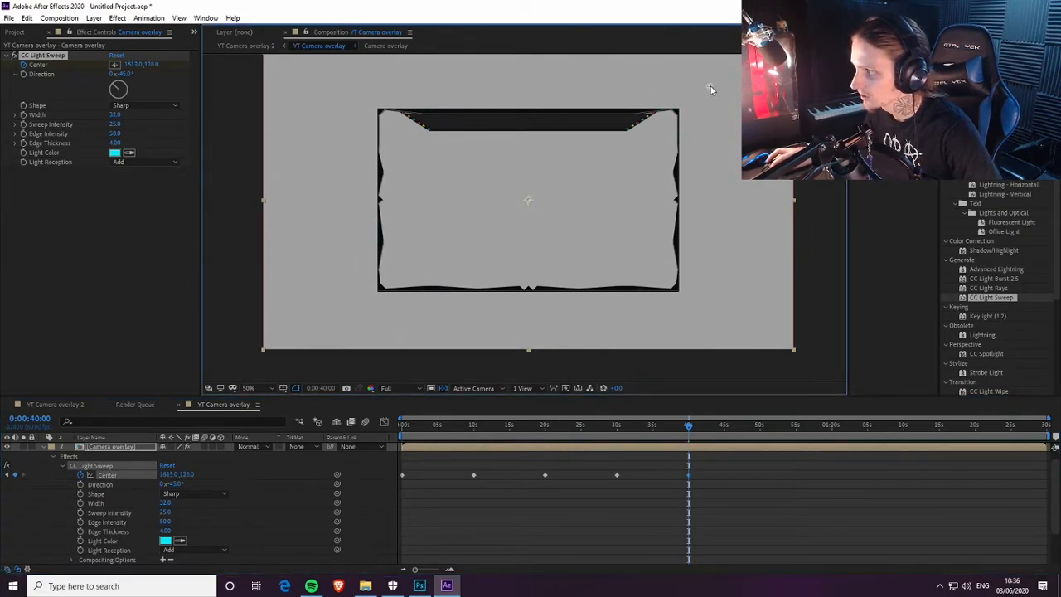
Step: Keyframe the light sweep's center at 0:00:50:00 outside the frame's lower-left corner, about 299, 972
left_click(30, 419)
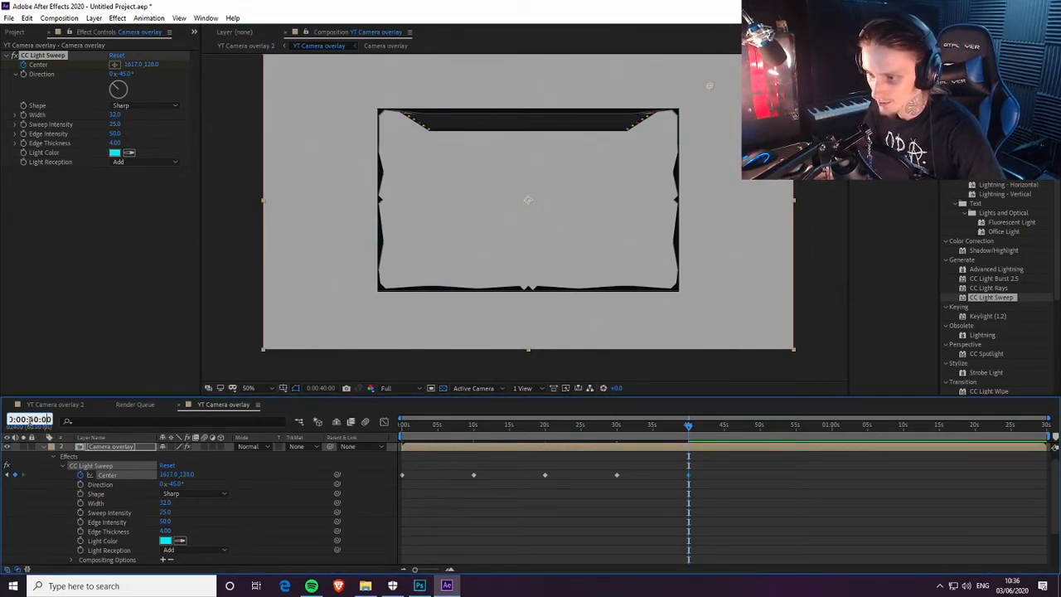
type("5")
key("Return")
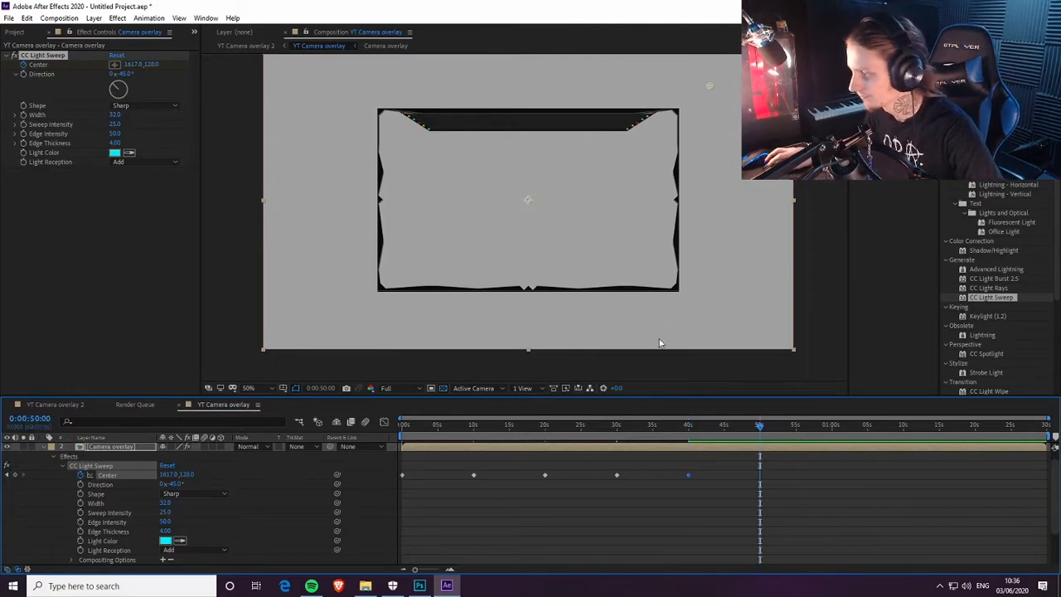
left_click_drag(707, 87, 347, 329)
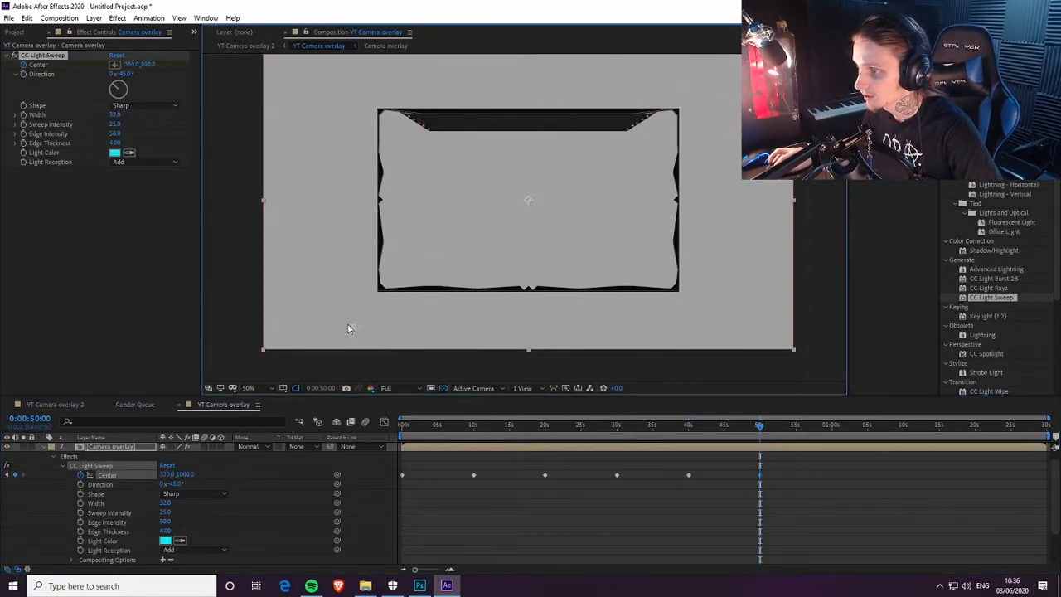
Step: Keyframe the light sweep's center at 0:01:00:00 outside the frame's upper-right corner, about 1667, 120
left_click(34, 418)
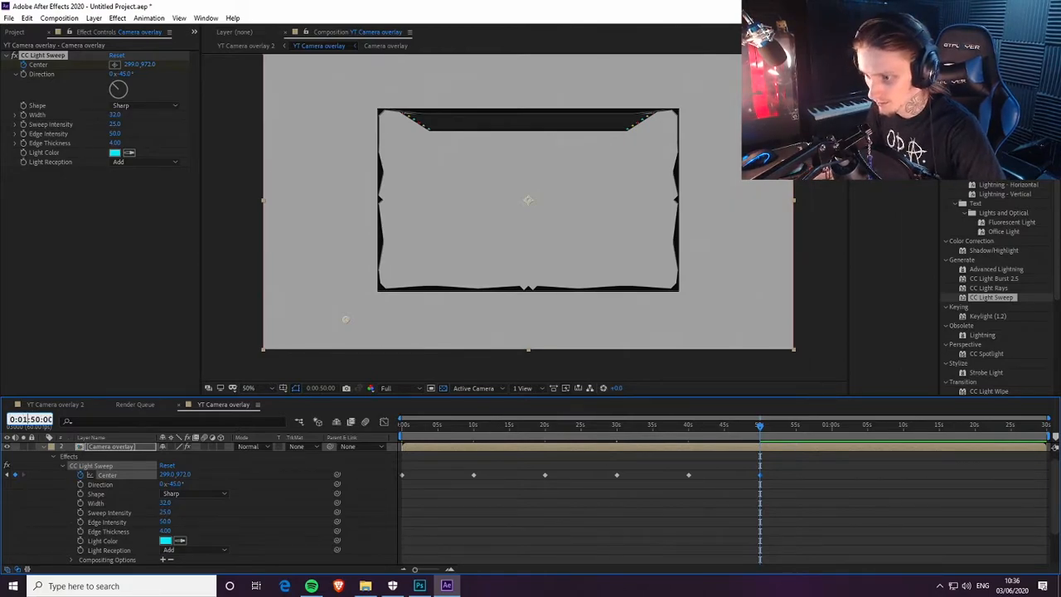
key("Return")
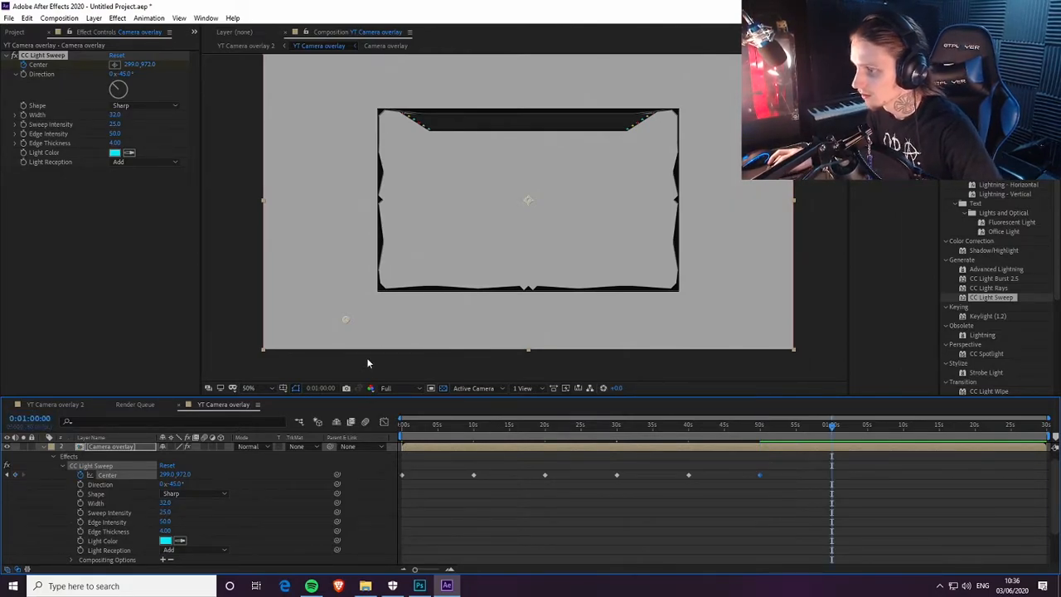
left_click_drag(348, 320, 723, 83)
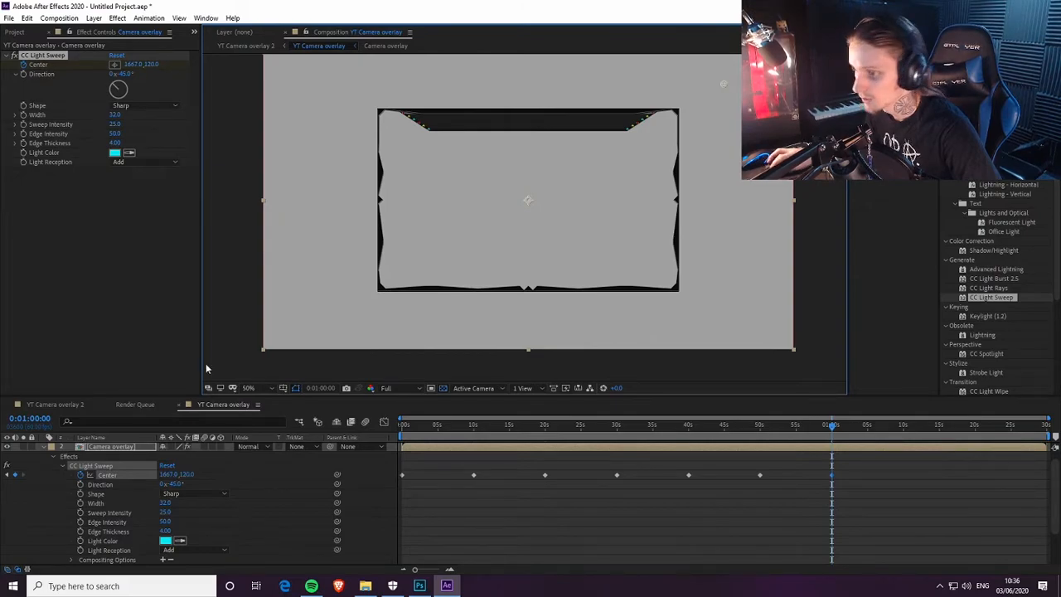
Step: Keyframe the light sweep's center at 0:01:10:00 outside the frame's lower-left corner, about 341, 910
left_click(23, 420)
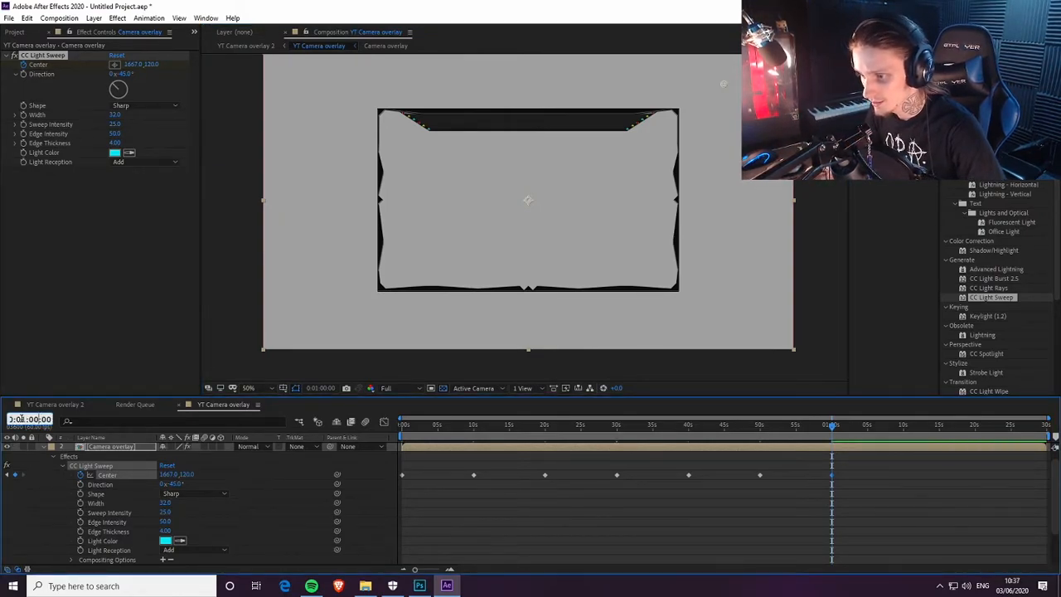
key("Return")
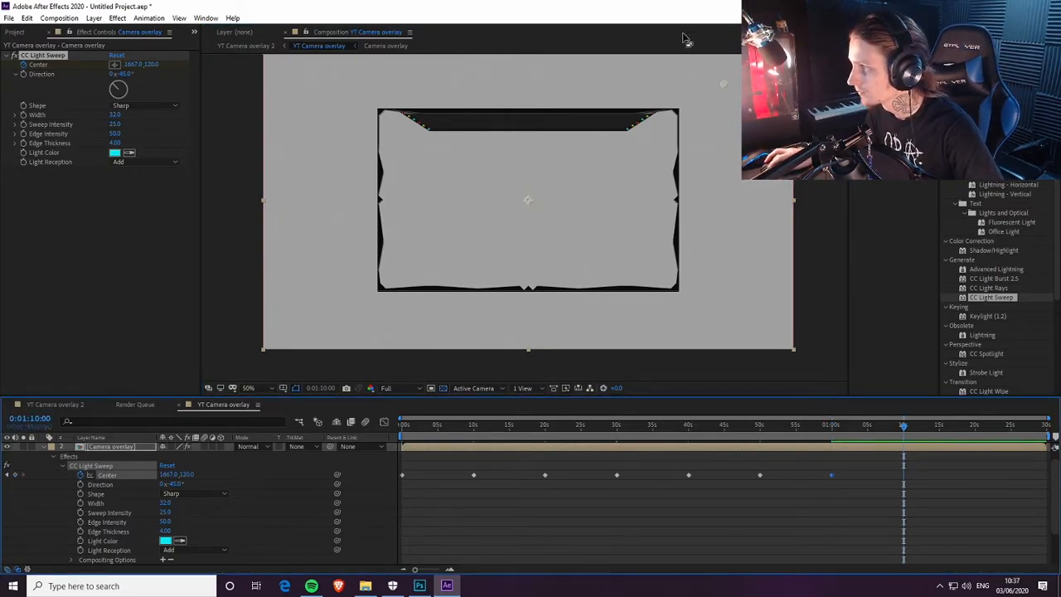
left_click_drag(723, 86, 398, 287)
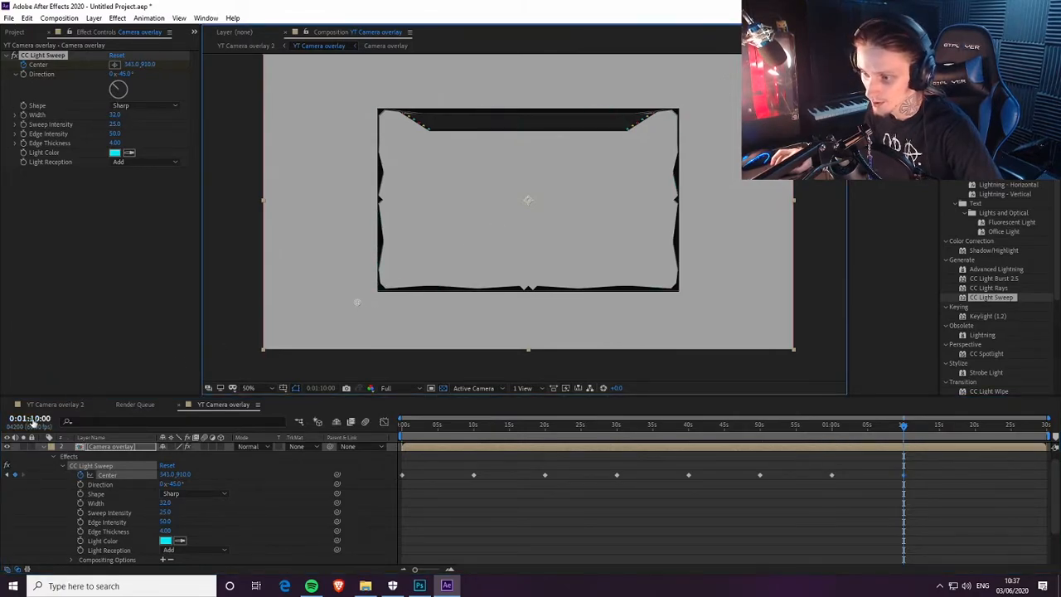
Step: Keyframe the light sweep's center at 0:01:20:00 outside the frame's upper-right corner, about 1677, 138
left_click(32, 418)
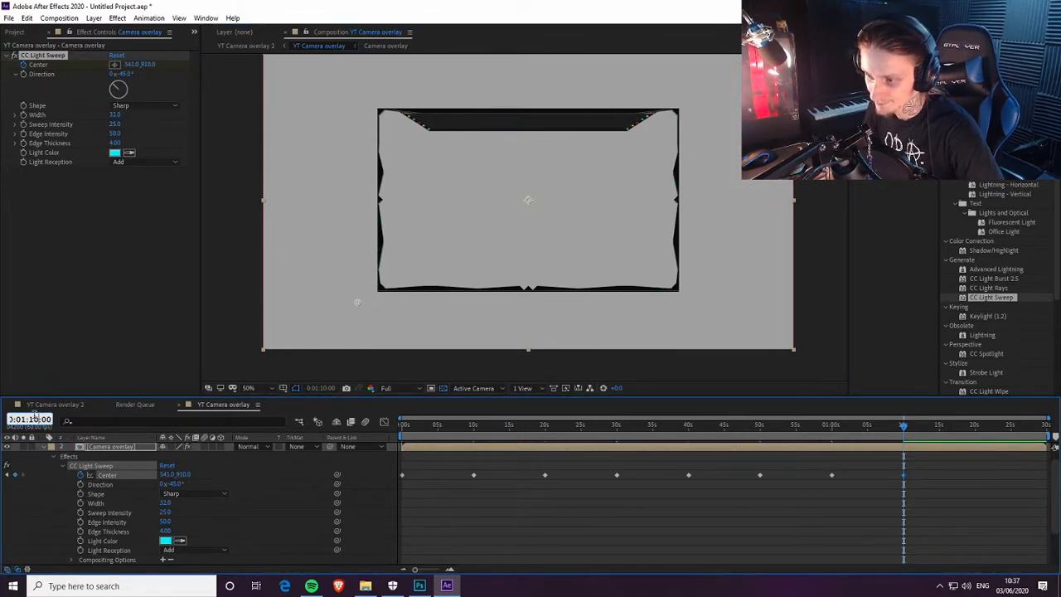
key("Return")
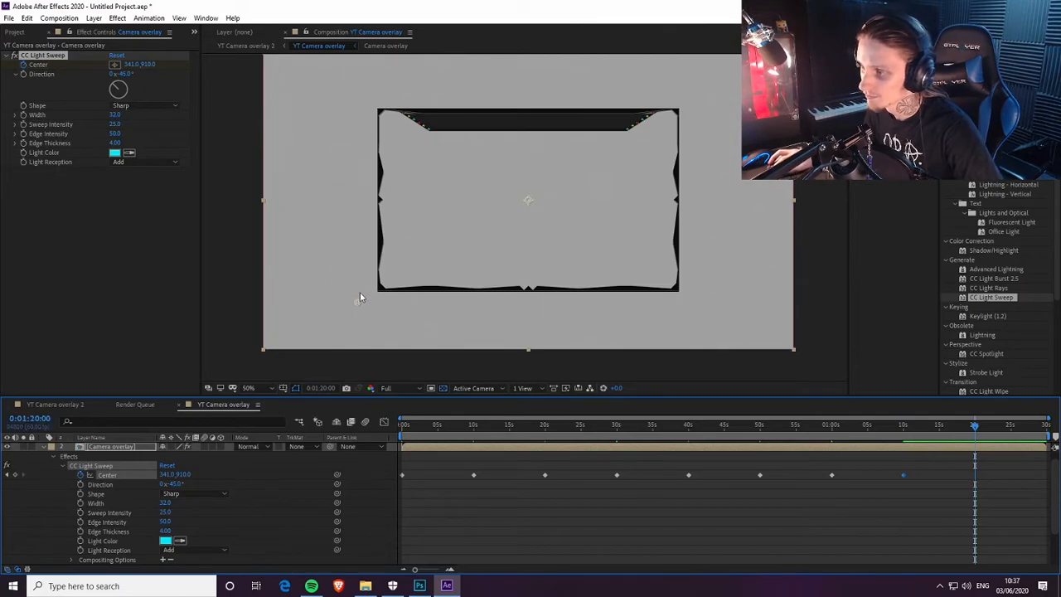
left_click_drag(359, 301, 726, 83)
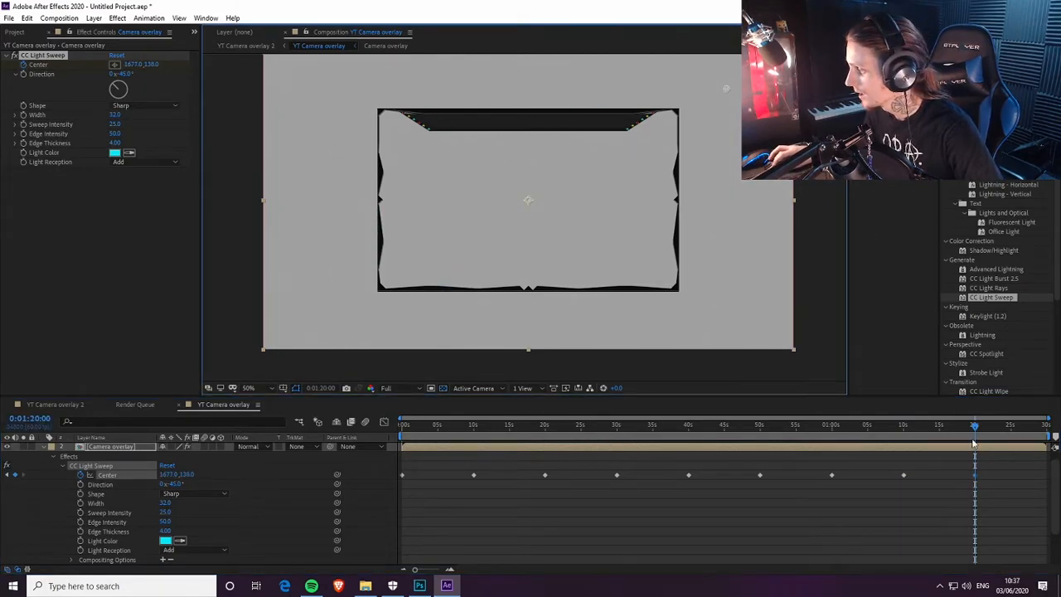
Step: Keyframe the light sweep's center at the composition's end beyond the frame's lower-left corner, and return to the start
left_click_drag(981, 428, 1046, 425)
left_click_drag(726, 84, 378, 284)
left_click_drag(421, 425, 398, 477)
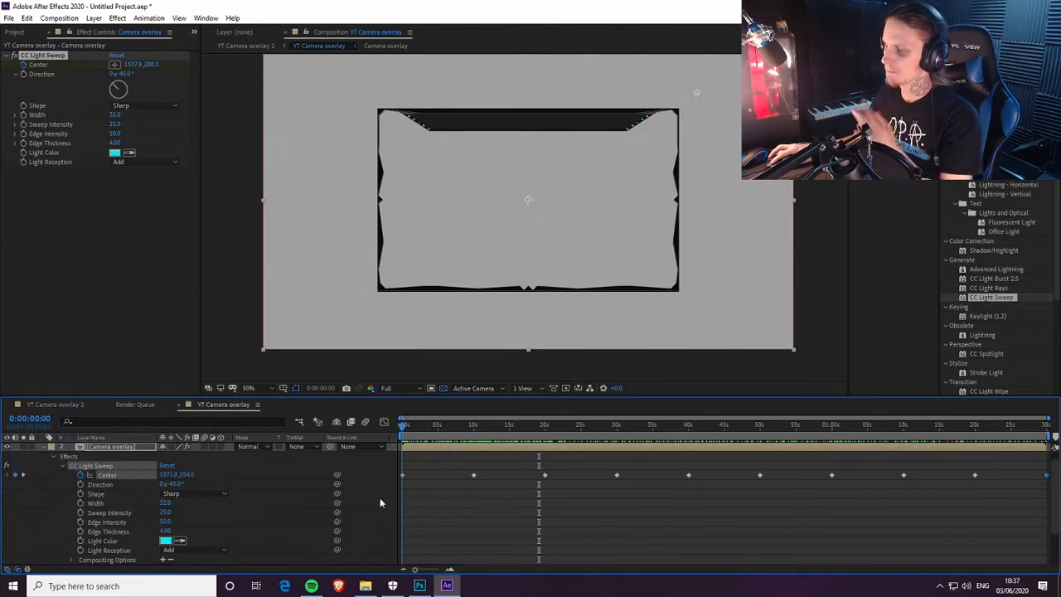
Step: Delete the light sweep's three Center keyframes after the one-minute mark and return to the start of the composition
left_click_drag(402, 477, 1043, 507)
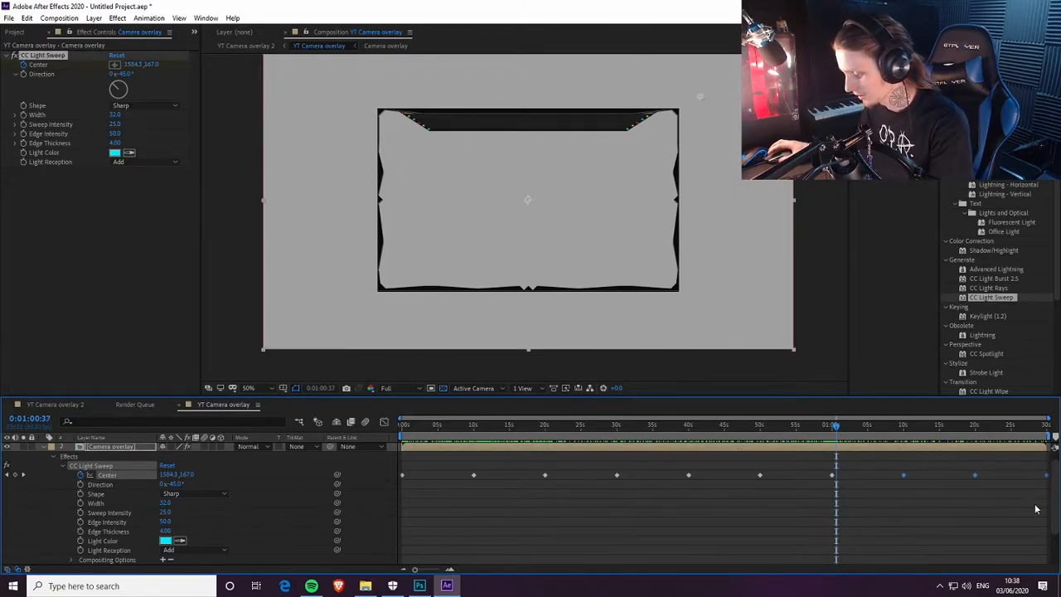
key("Delete")
key("Home")
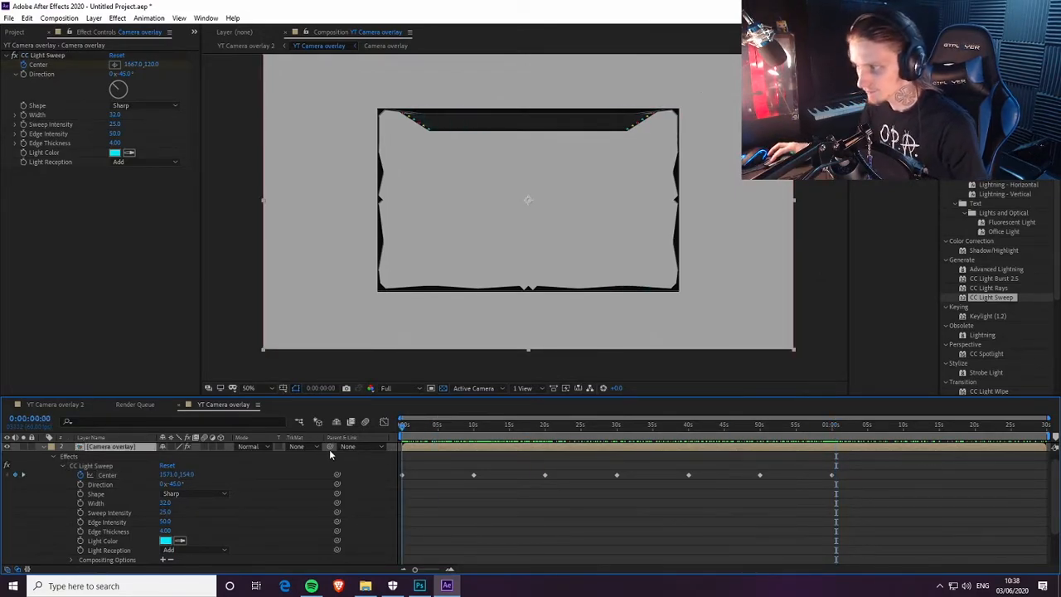
Step: Enable Light Color keyframing with a cyan keyframe at 0:00:19:12, just before the sweep reaches the upper-right corner
left_click_drag(403, 448, 545, 448)
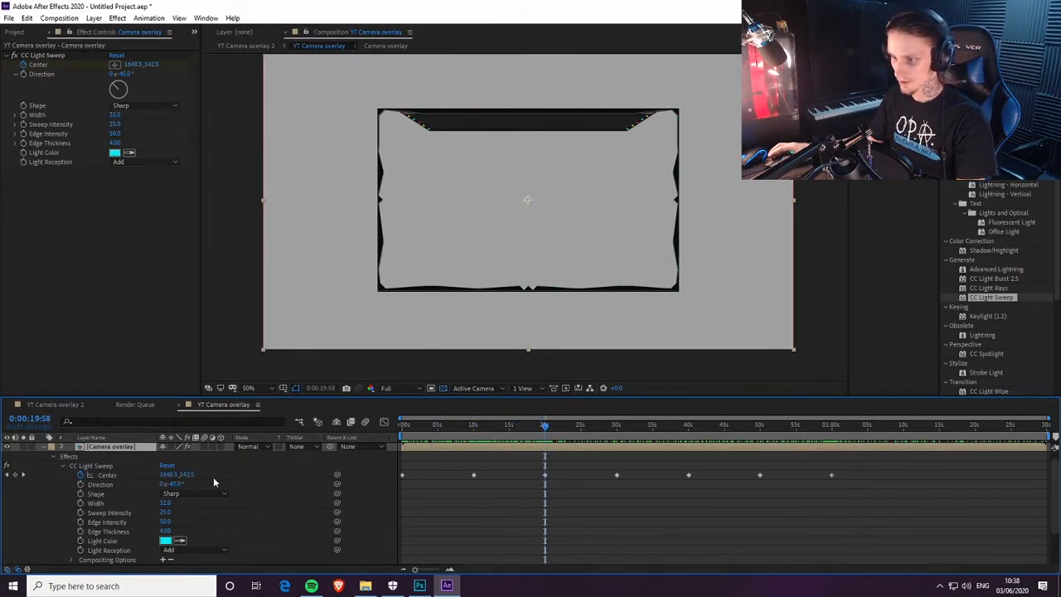
left_click(24, 154)
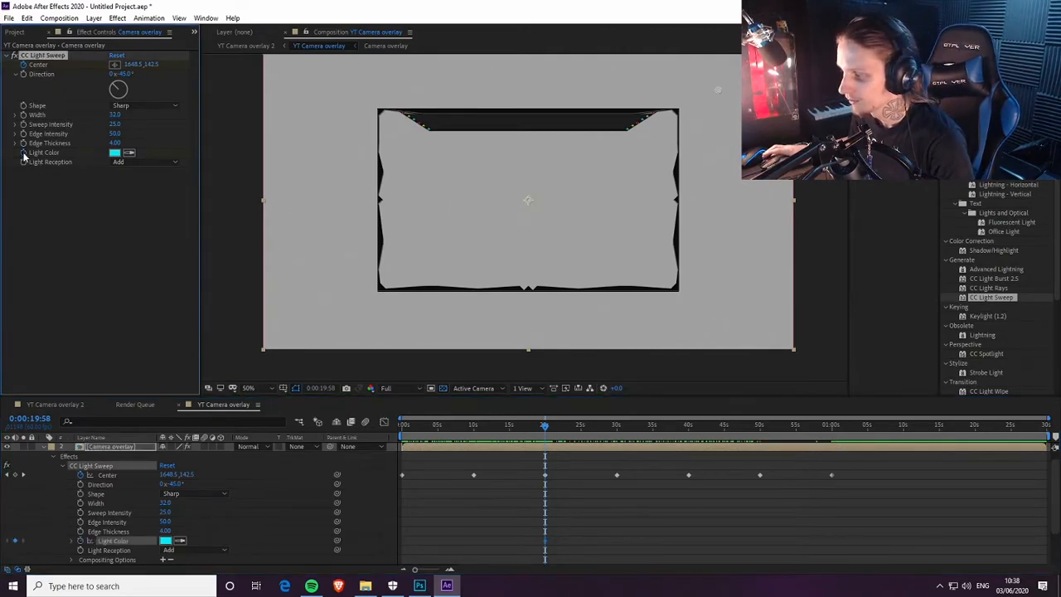
mouse_move(545, 428)
left_mouse_down()
mouse_move(559, 428)
mouse_move(540, 433)
left_mouse_up()
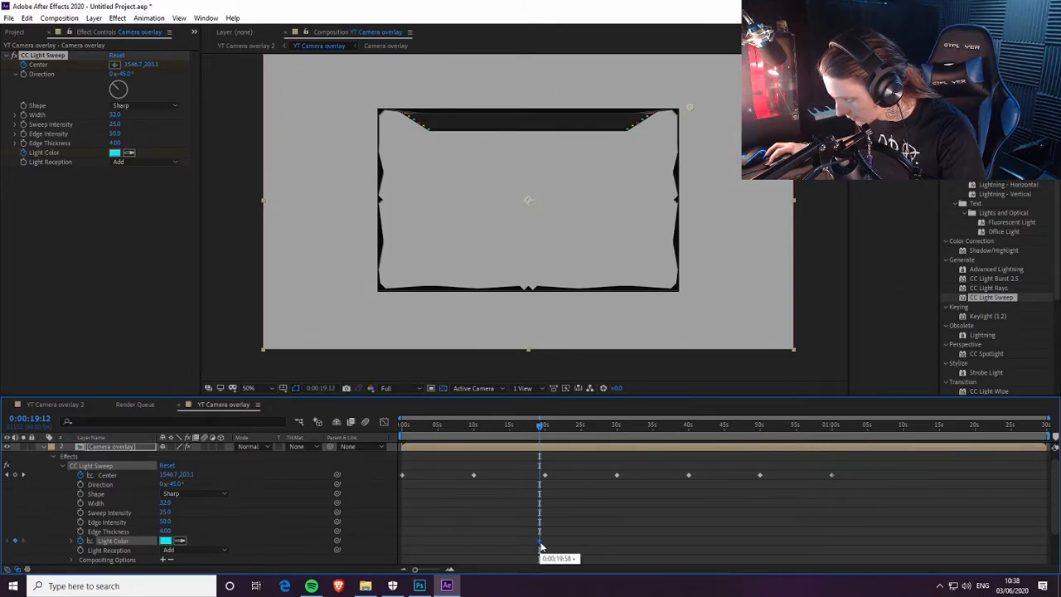
Step: Keyframe the sweep's light color as yellow FFF000 at 0:00:20:45
left_click(544, 427)
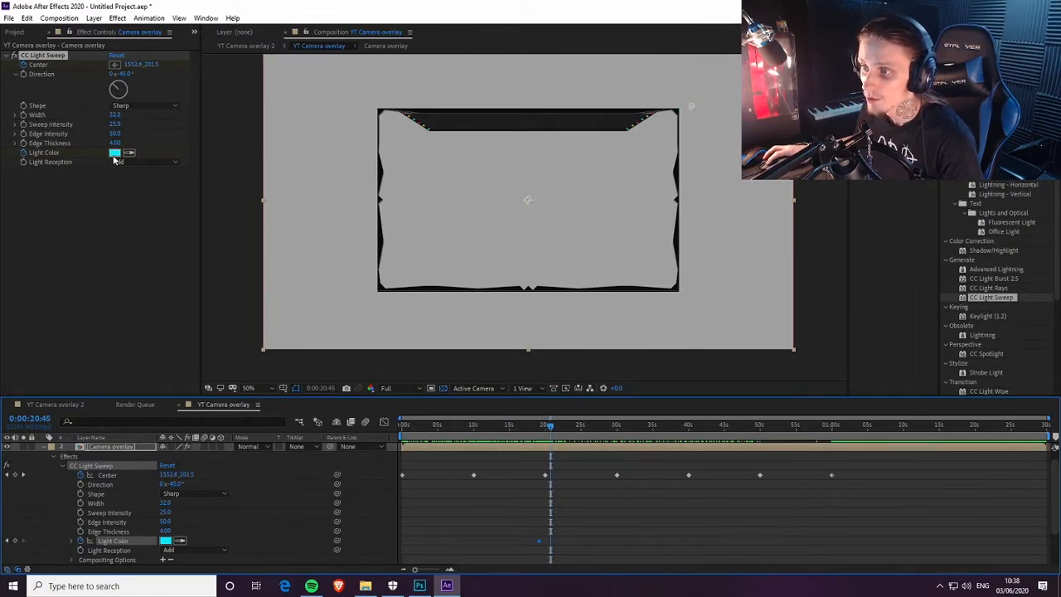
left_click(114, 153)
type("fff000")
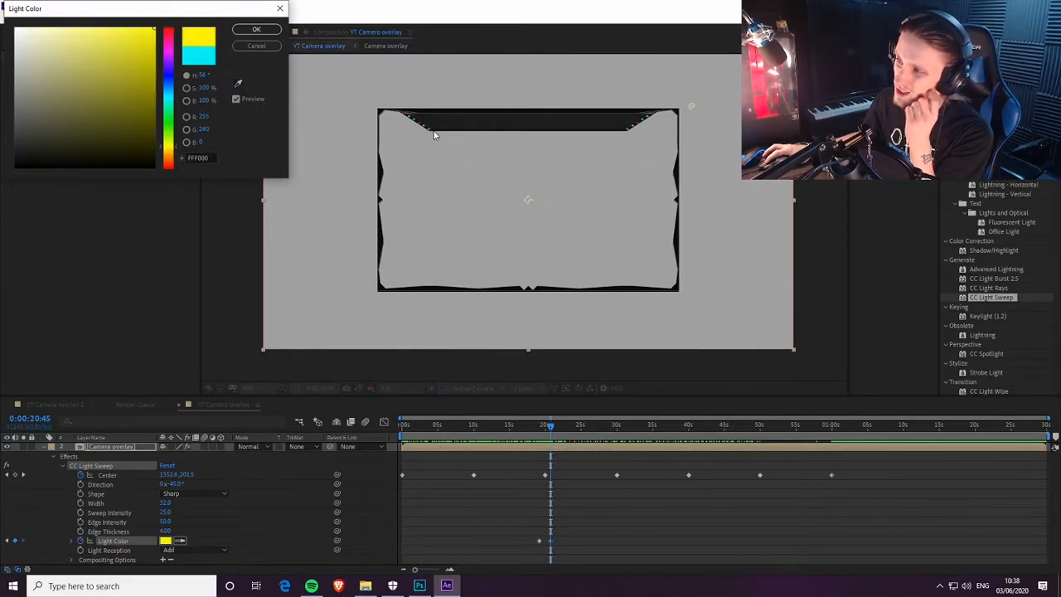
left_click(256, 29)
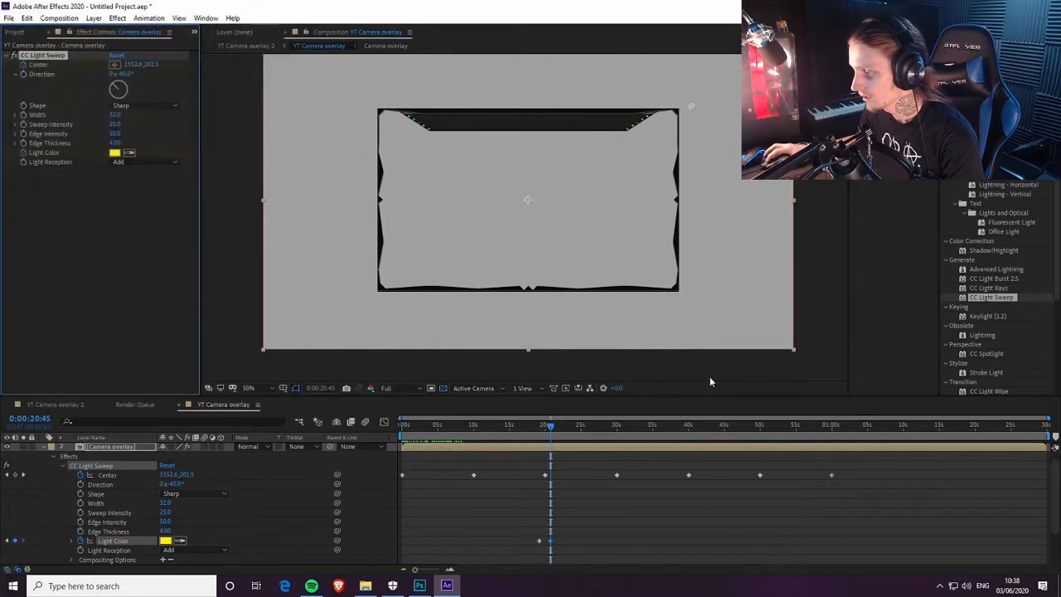
Step: Add a Light Color keyframe at 0:00:39:15 that holds the yellow
left_click_drag(543, 434, 683, 440)
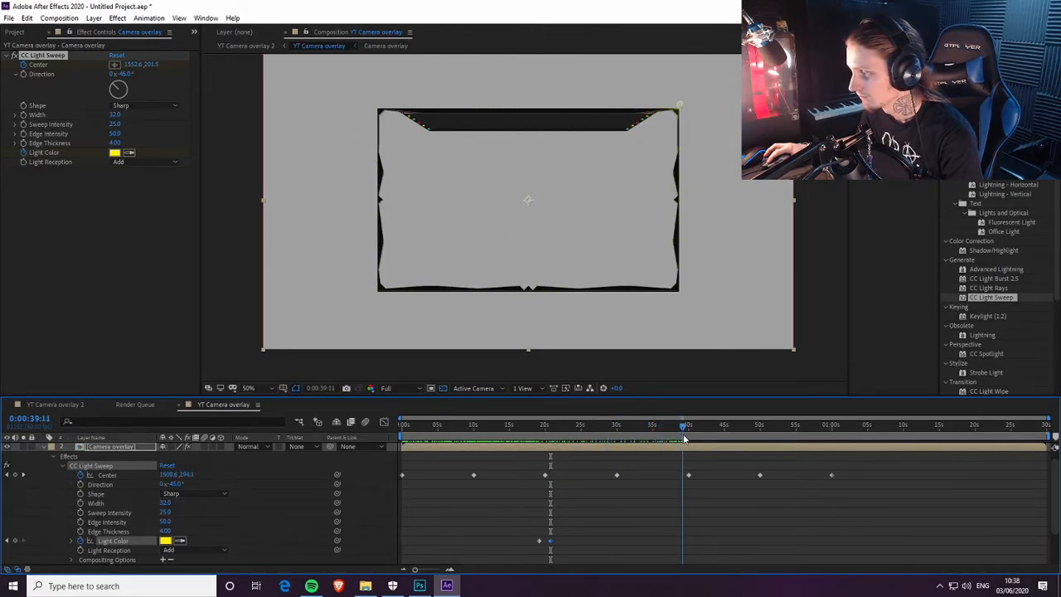
left_click_drag(685, 440, 681, 439)
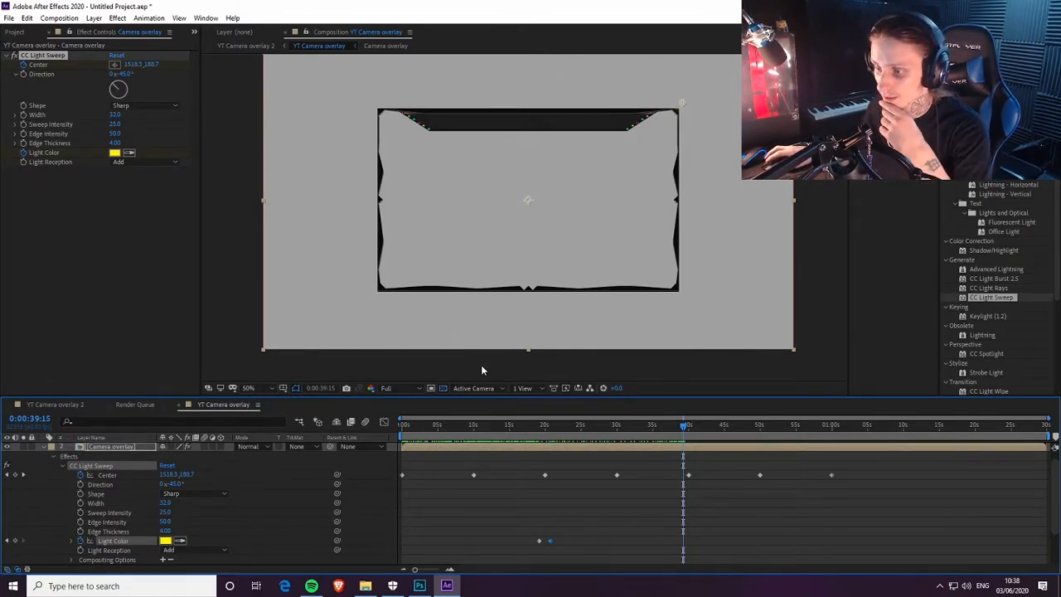
scroll(108, 536, "down", 1)
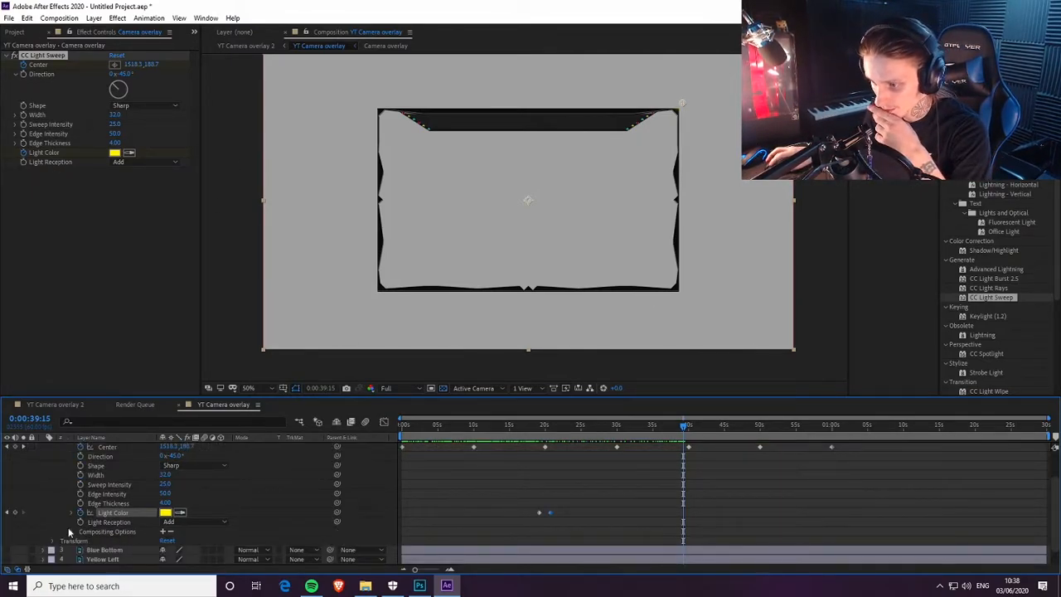
left_click(16, 513)
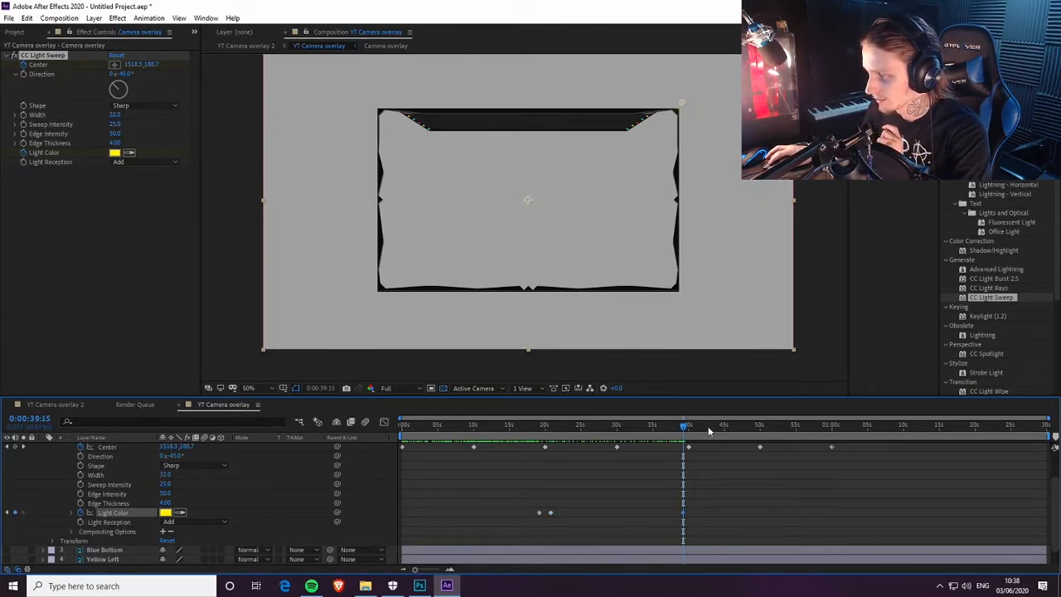
Step: Keyframe the sweep's light color as red FF0006 at 0:00:40:39
left_click_drag(652, 427, 694, 443)
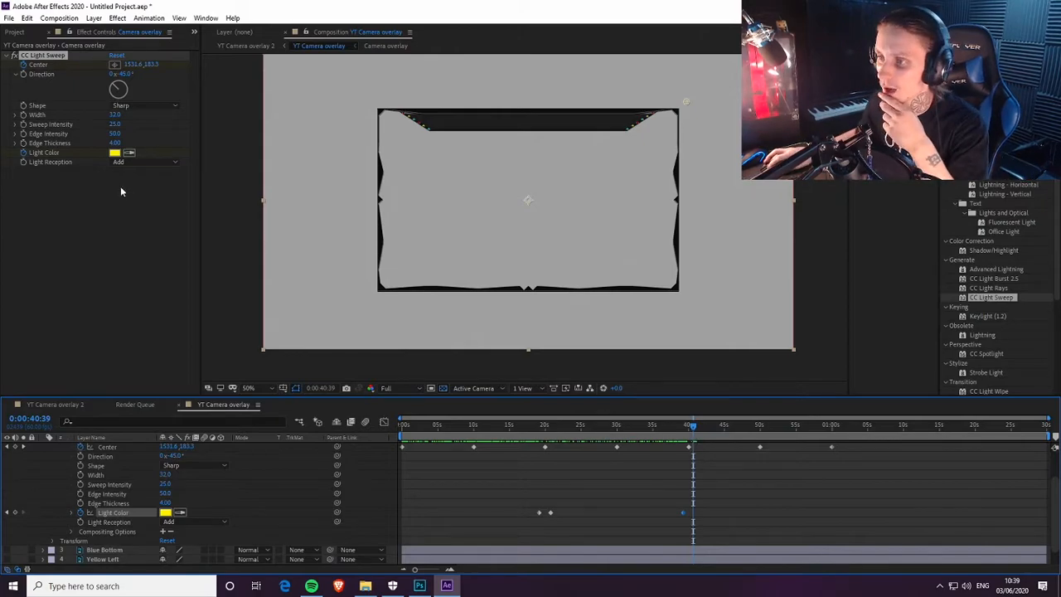
left_click(114, 153)
left_click(168, 30)
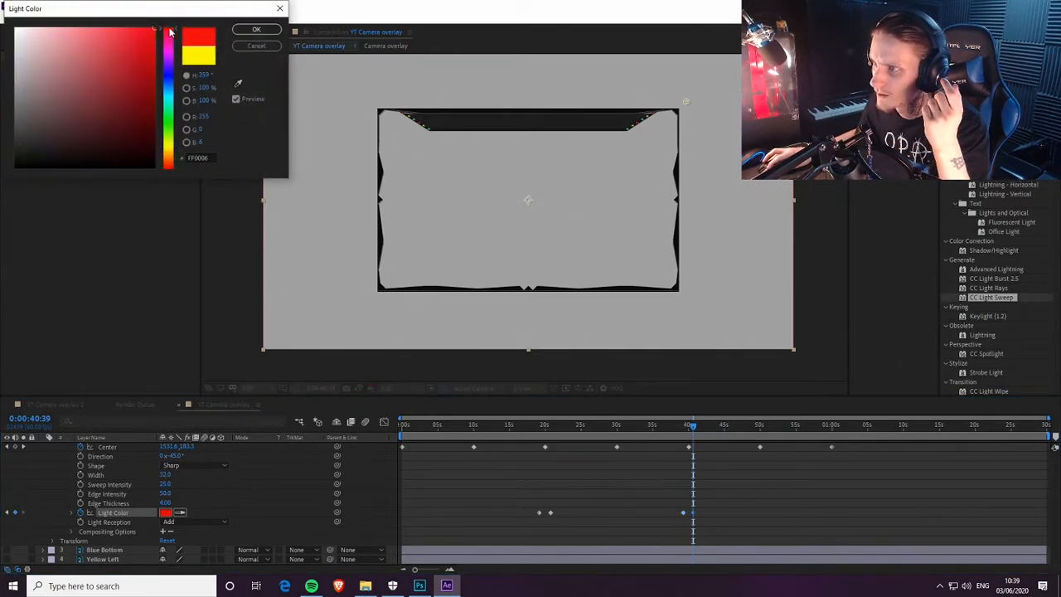
left_click(257, 30)
Step: Scrub through the color-changing sweep up to about one minute and play the animation from the start
left_click_drag(696, 428, 839, 429)
left_click_drag(427, 426, 344, 440)
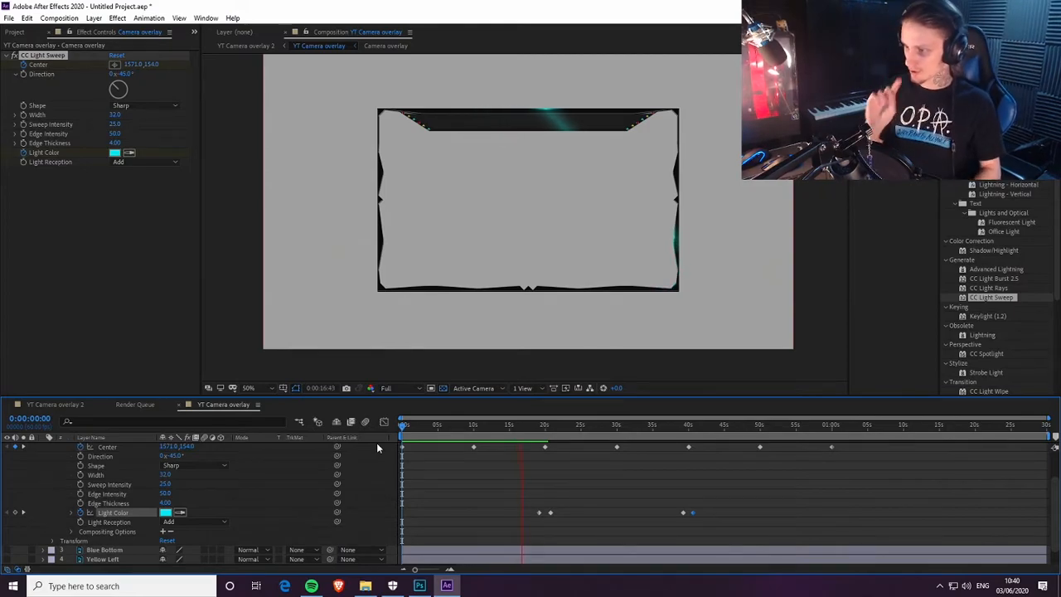
key("space")
scroll(46, 477, "up", 2)
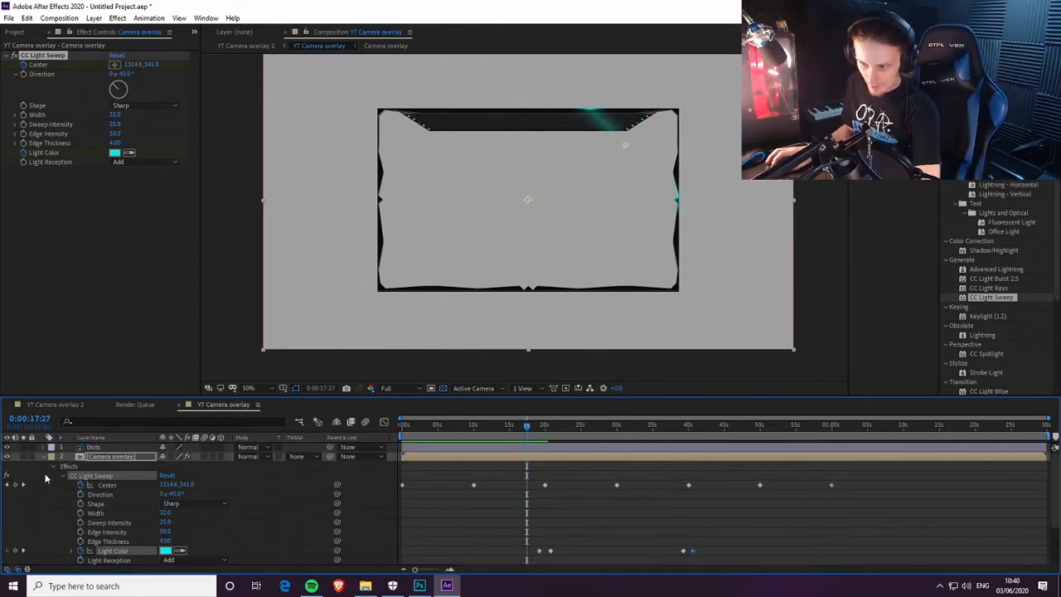
Step: Switch to the YT Camera overlay 2 composition, return to its start and set the preview resolution to Full
left_click(56, 405)
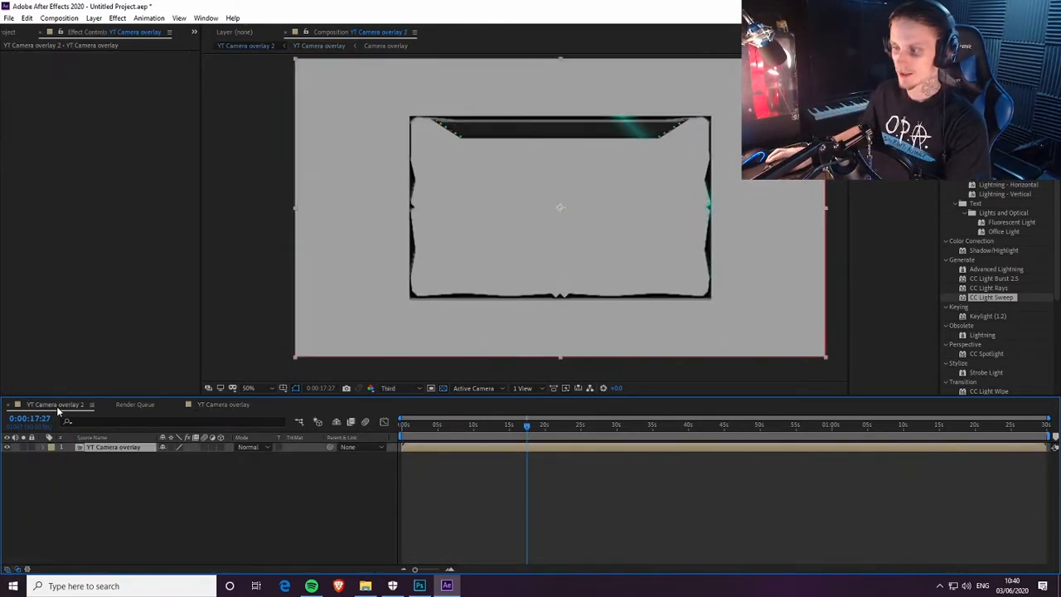
left_click_drag(519, 428, 373, 421)
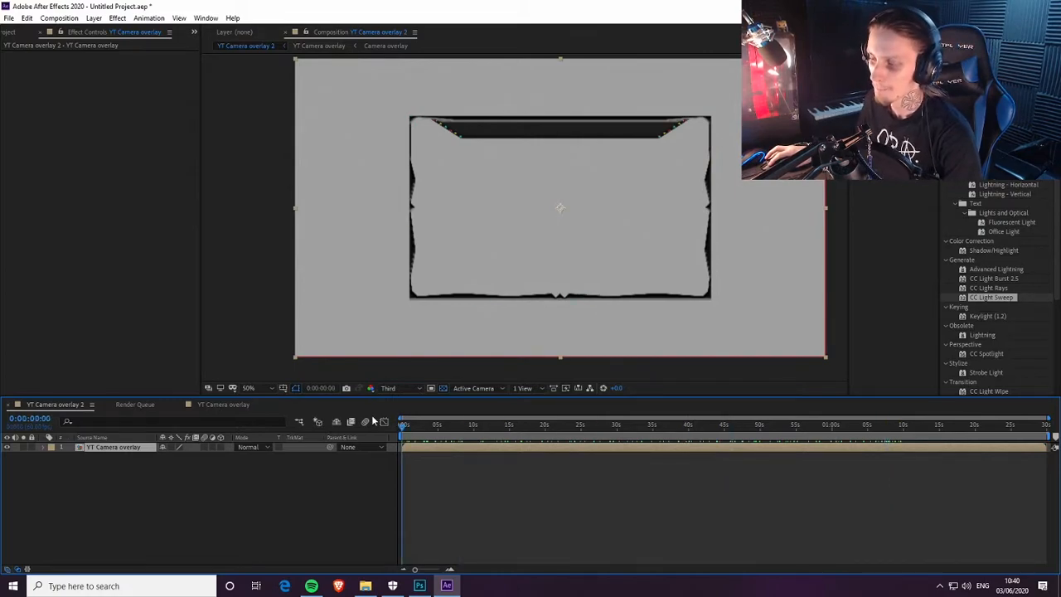
right_click(96, 479)
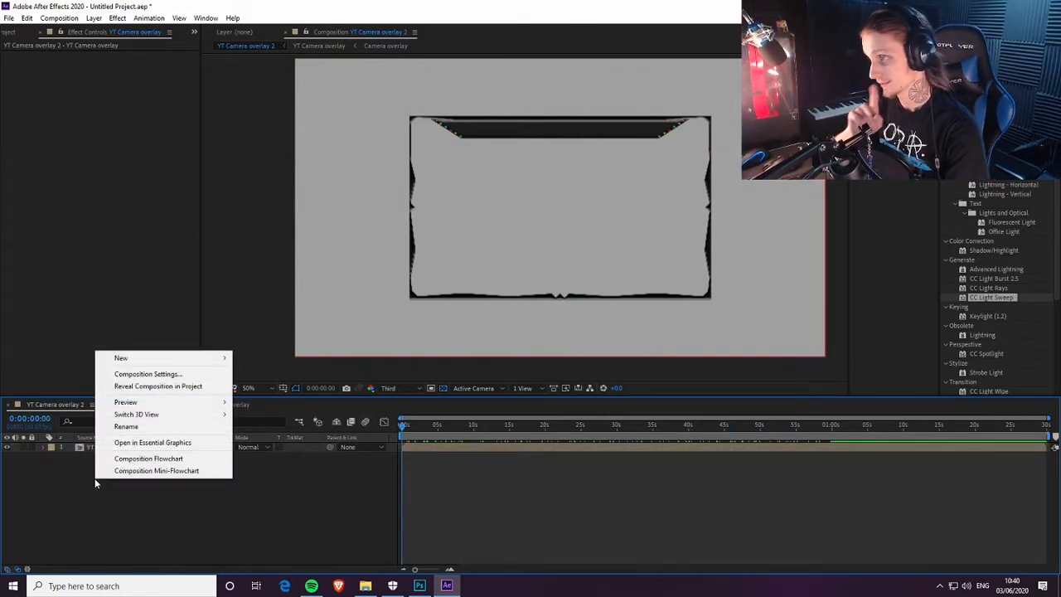
right_click(95, 479)
left_click(304, 518)
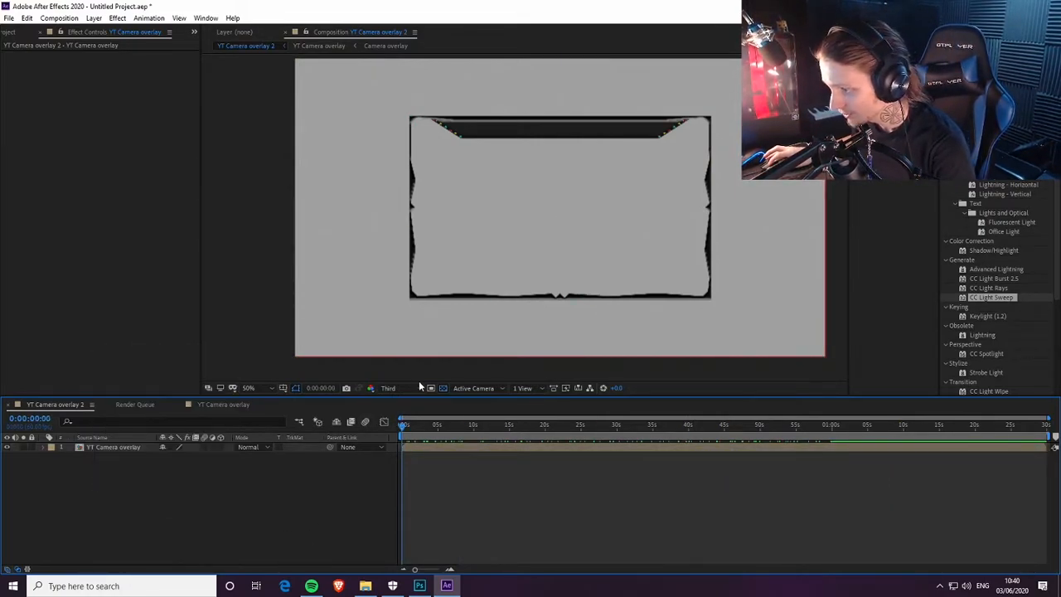
left_click(418, 387)
left_click(403, 414)
Step: Add a 1920 × 1080 px deep cyan solid above the YT Camera overlay layer
right_click(254, 516)
mouse_move(332, 388)
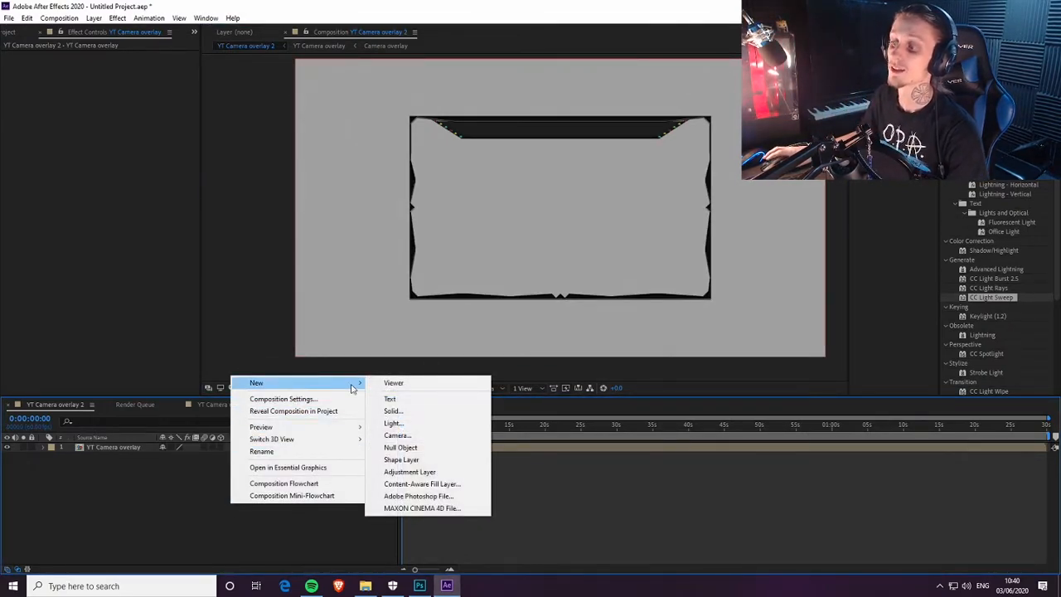
left_click(393, 410)
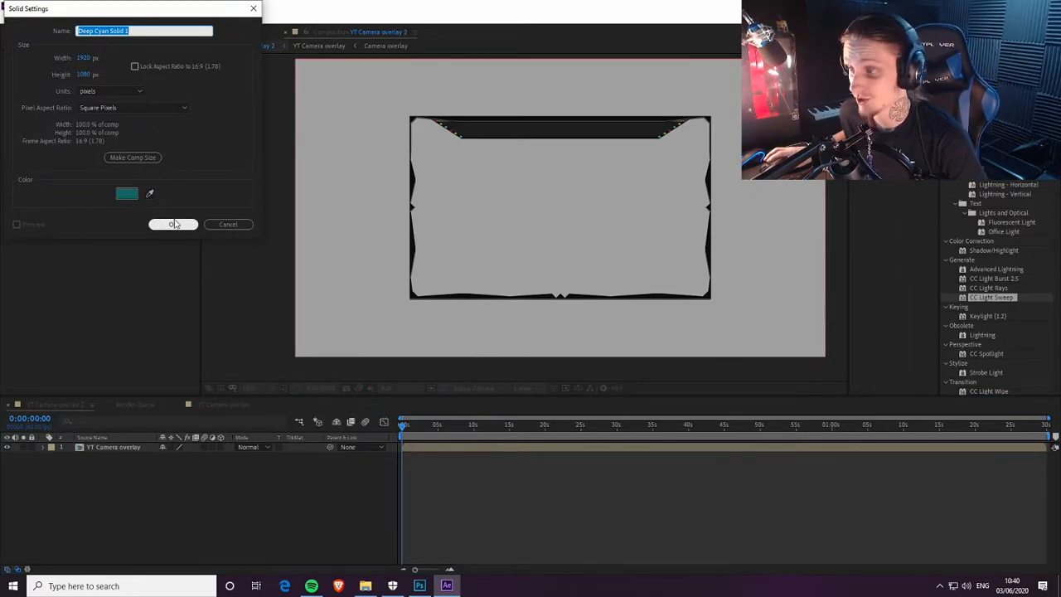
left_click(173, 225)
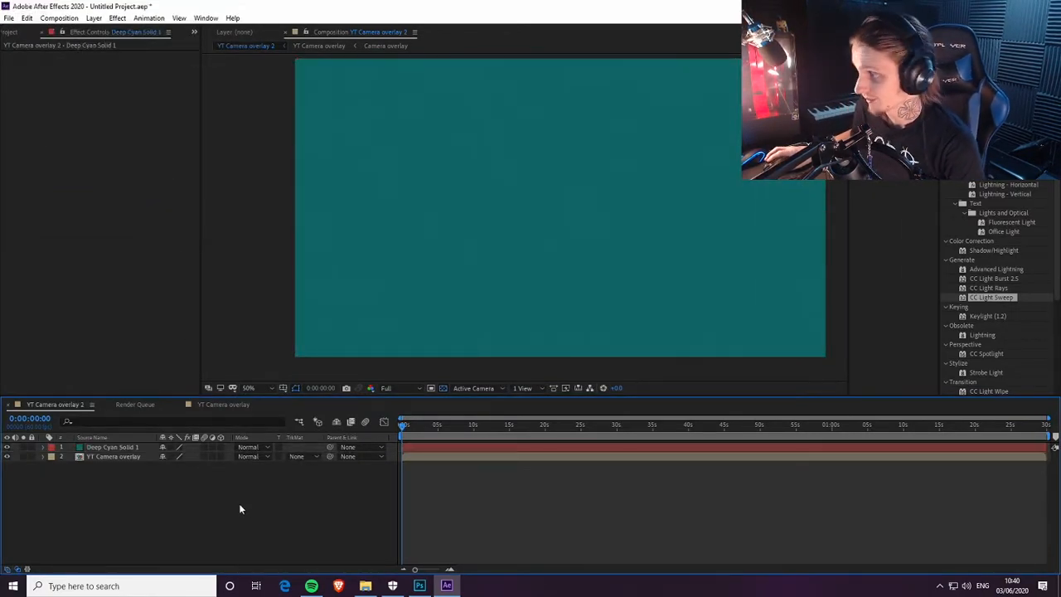
Step: Find the Video Copilot Saber effect and apply it to the deep cyan solid
scroll(970, 314, "up", 4)
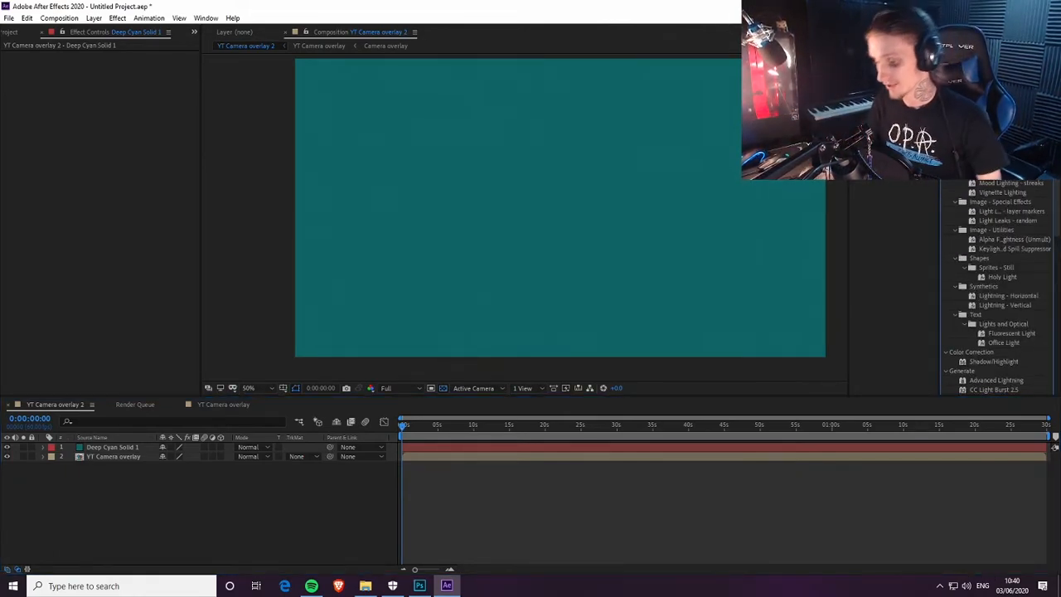
type("saber")
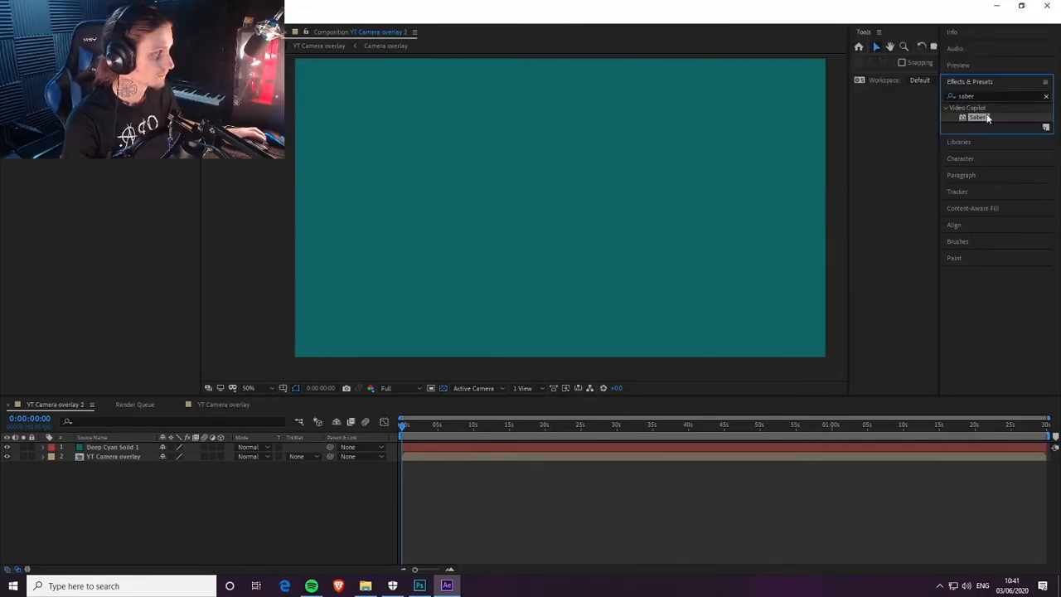
left_click_drag(988, 119, 563, 207)
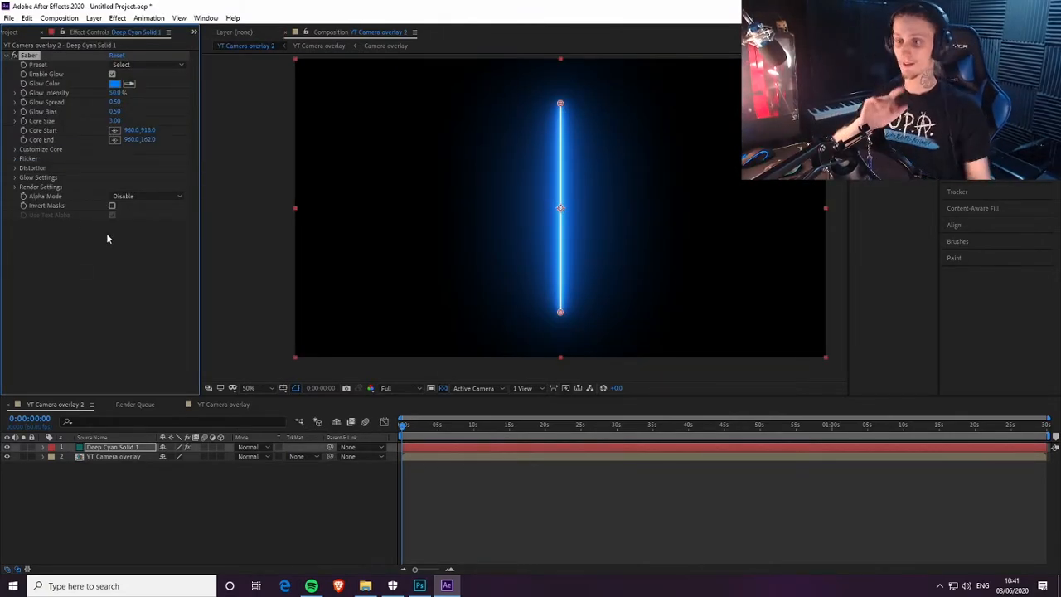
Step: Set Saber's Composite Settings to Transparent in its render settings
left_click(16, 189)
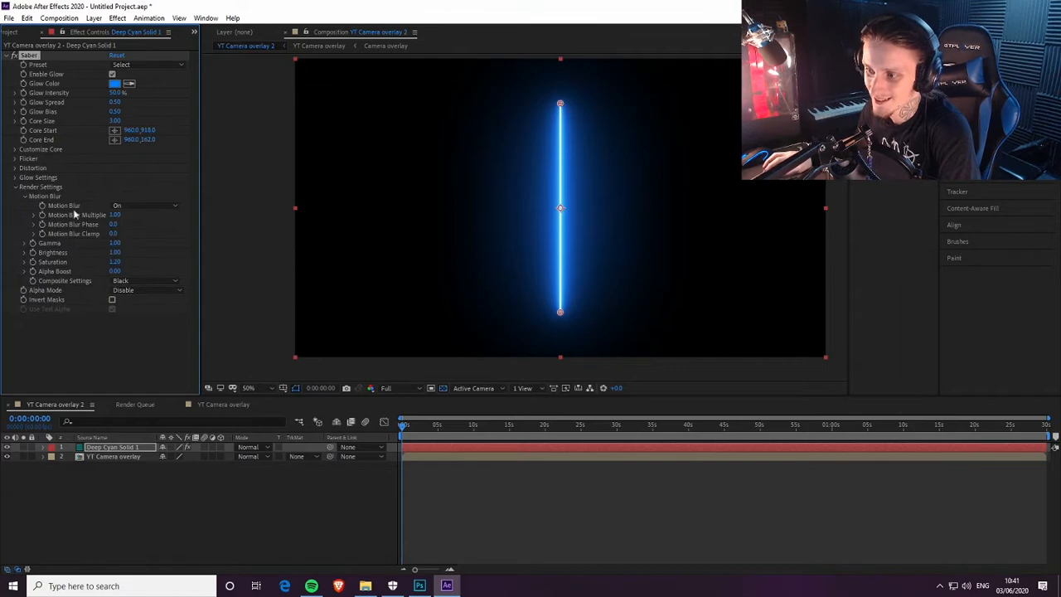
left_click(149, 284)
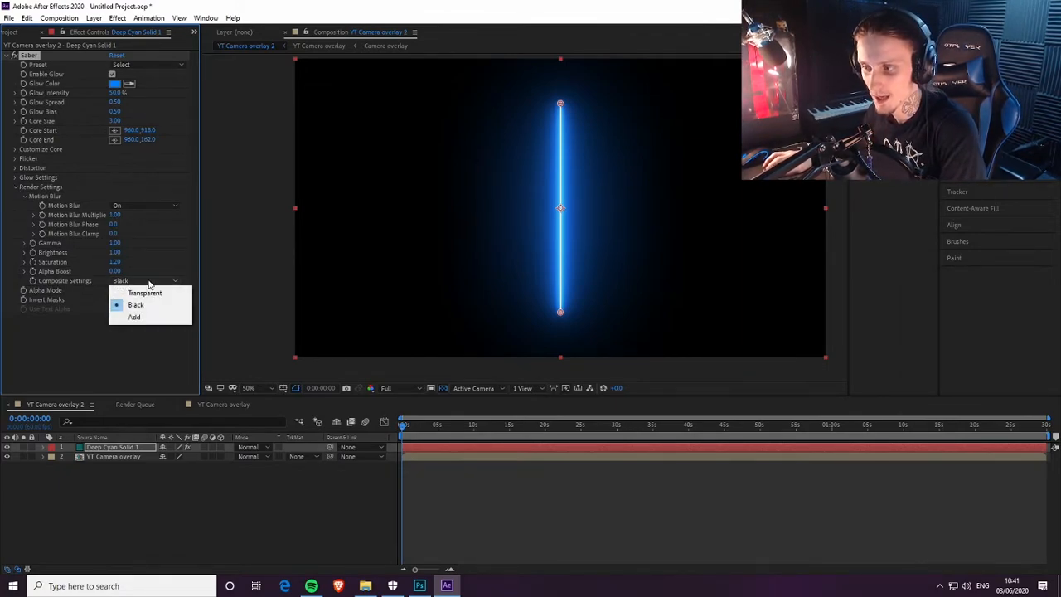
left_click(146, 293)
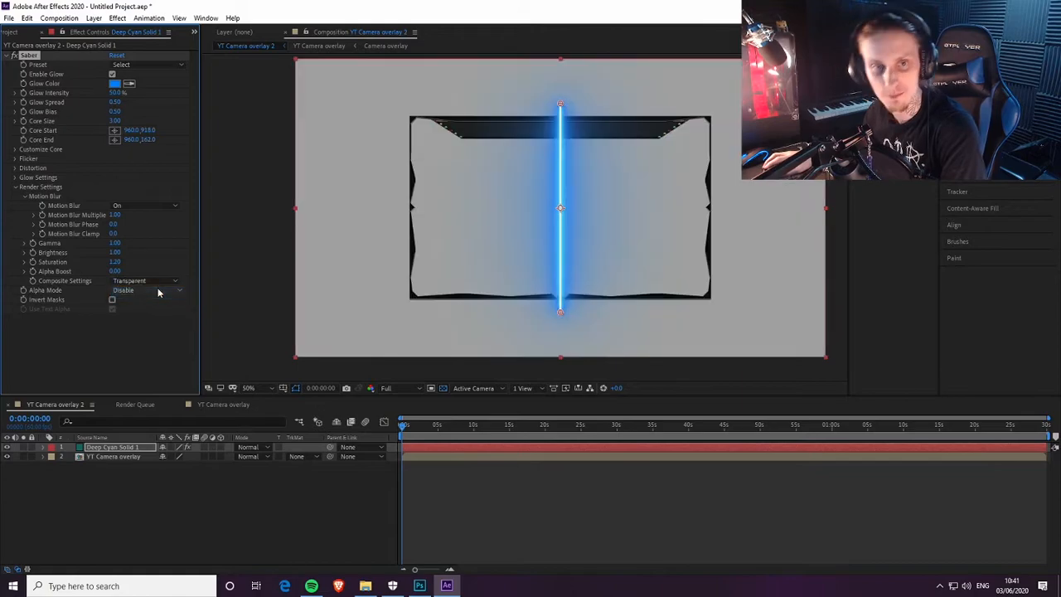
left_click(18, 188)
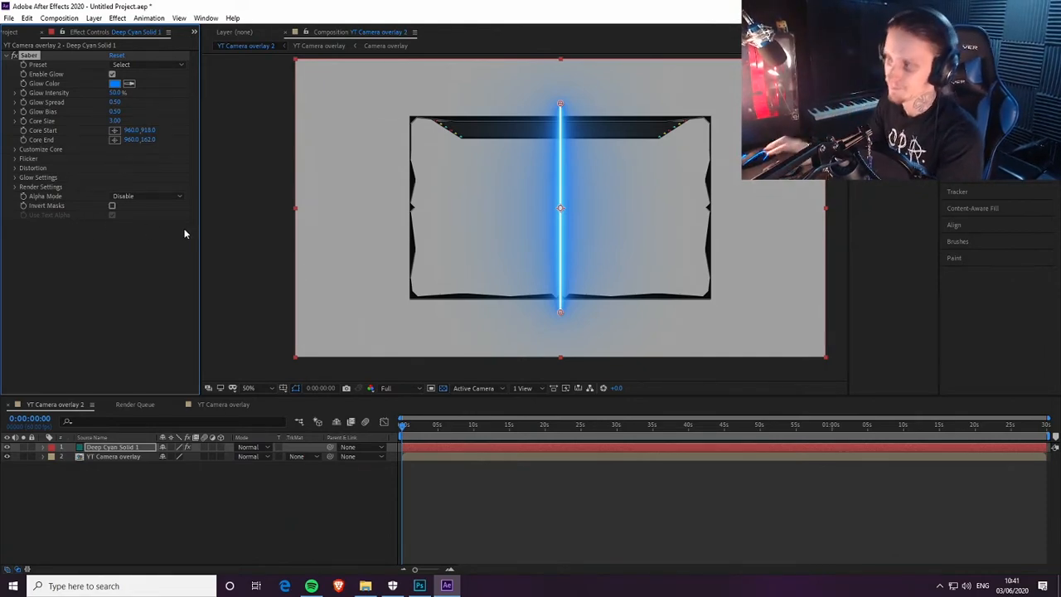
Step: Set Saber's Core Type to Layer Masks under Customize Core
left_click(15, 149)
left_click(139, 159)
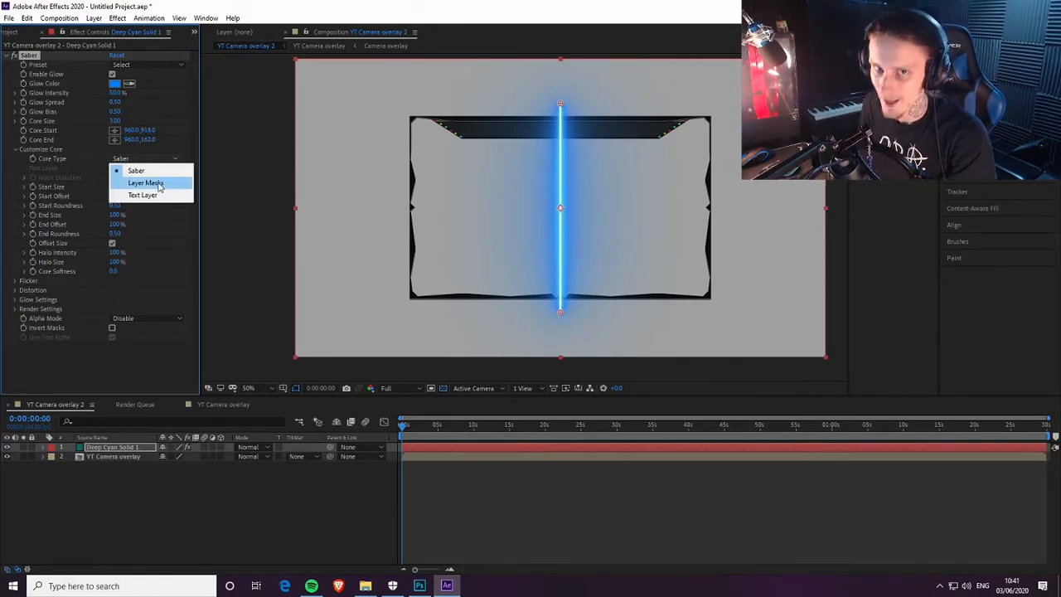
left_click(160, 184)
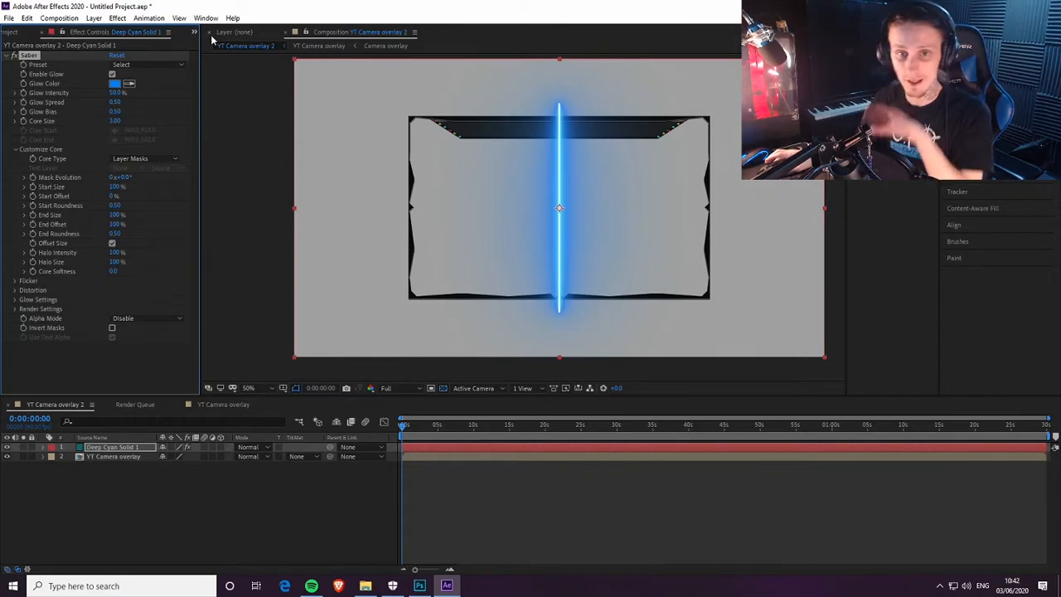
Step: Start a Pen tool mask on the deep cyan solid with points at the overlay frame's lower-left and upper-left outer corners
left_click_drag(846, 130, 676, 128)
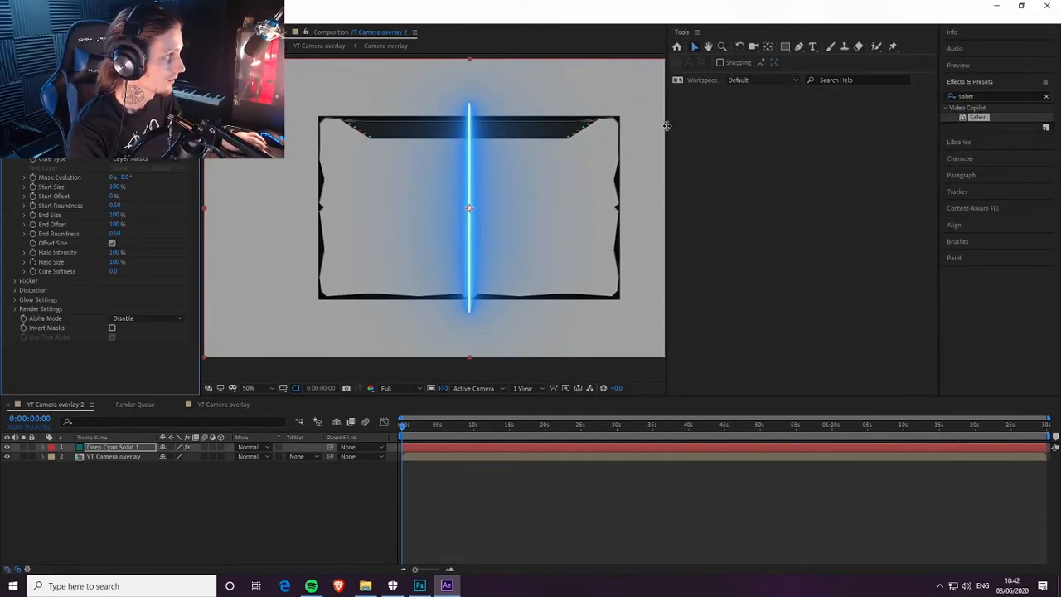
left_click(799, 48)
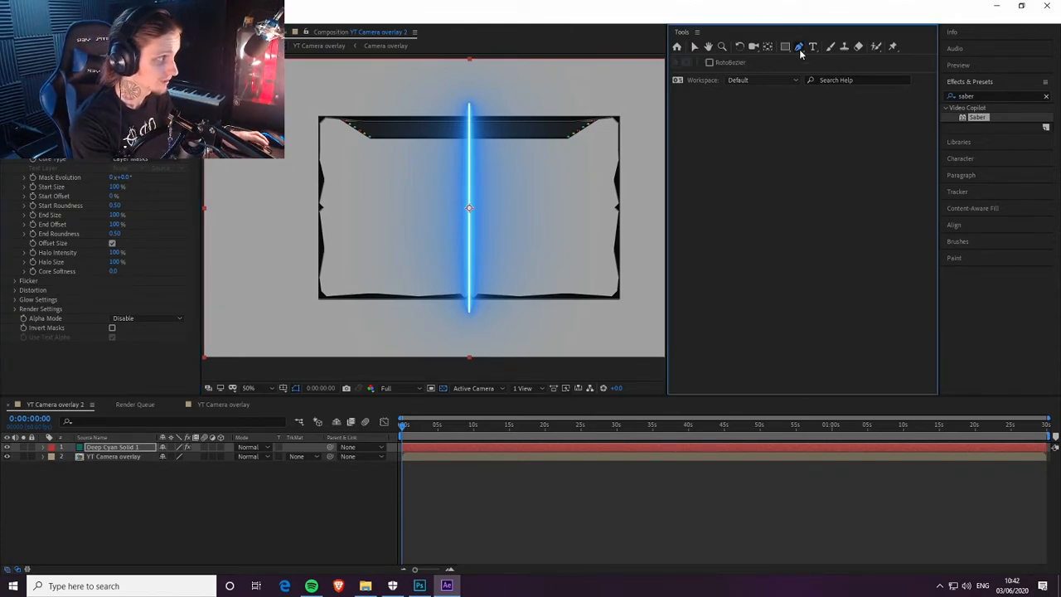
left_click_drag(667, 96, 837, 110)
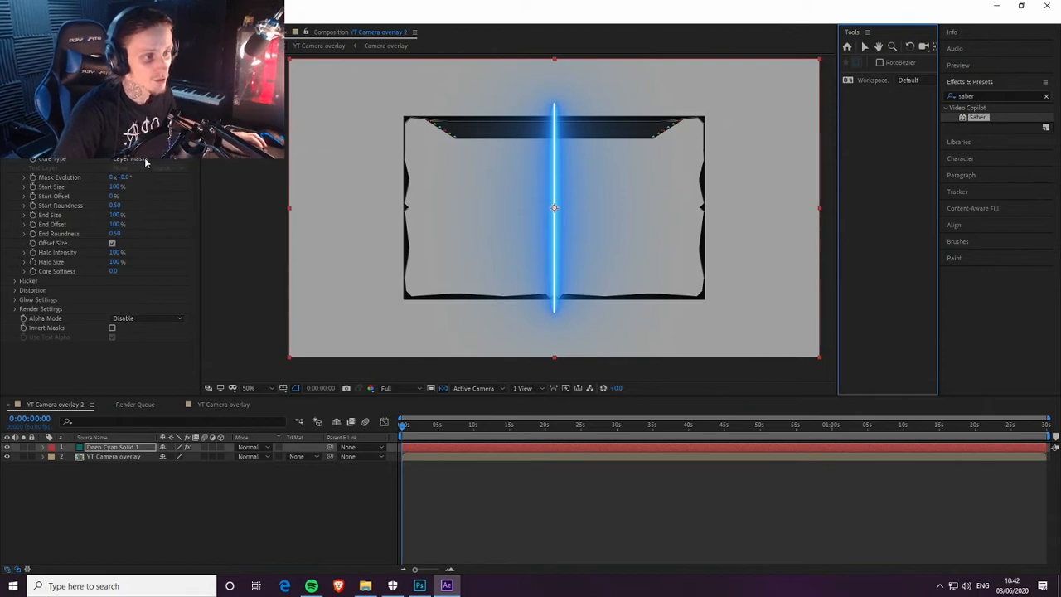
scroll(510, 249, "up", 6)
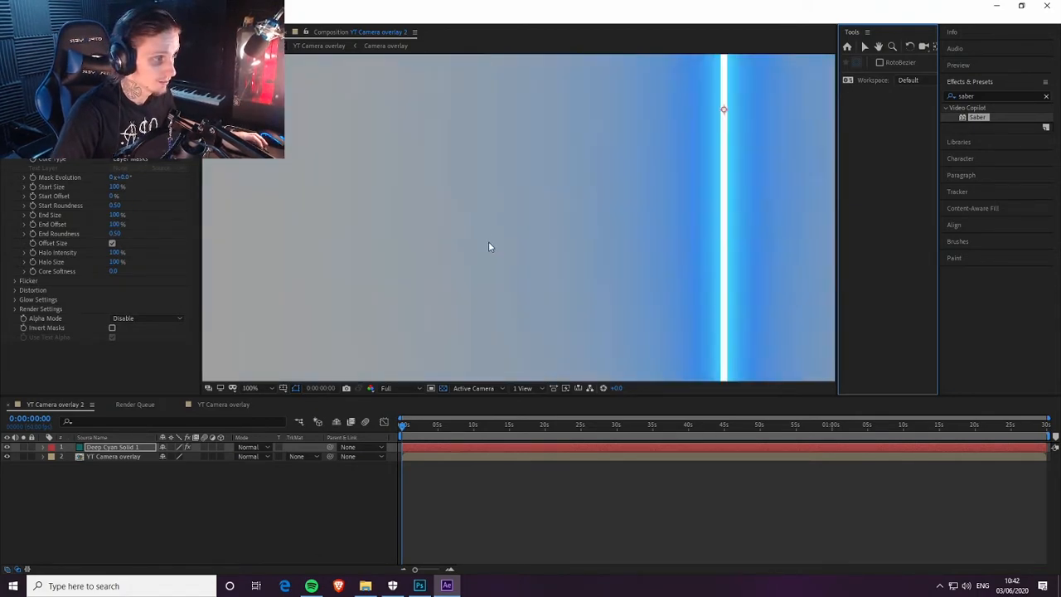
scroll(488, 242, "down", 8)
scroll(446, 257, "up", 4)
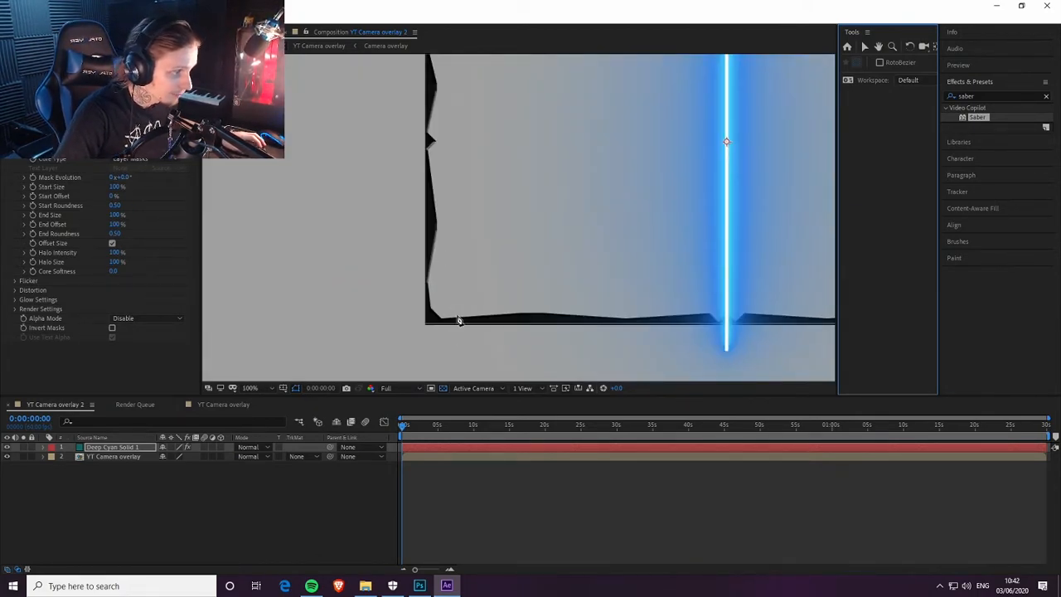
left_click(427, 323)
left_click_drag(429, 278, 384, 131)
scroll(386, 315, "down", 3)
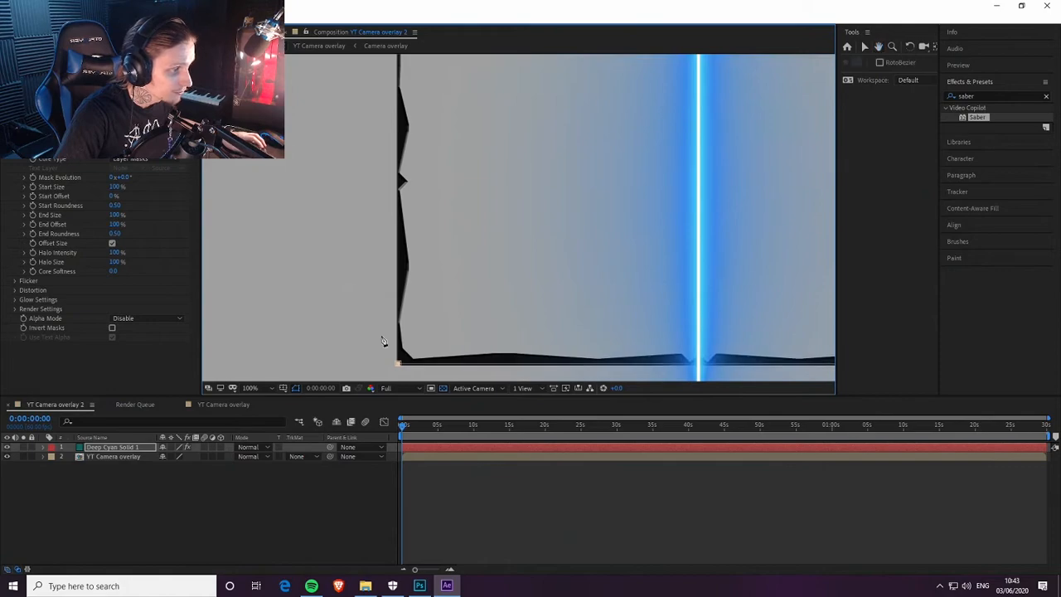
left_click_drag(436, 188, 407, 257)
key("g")
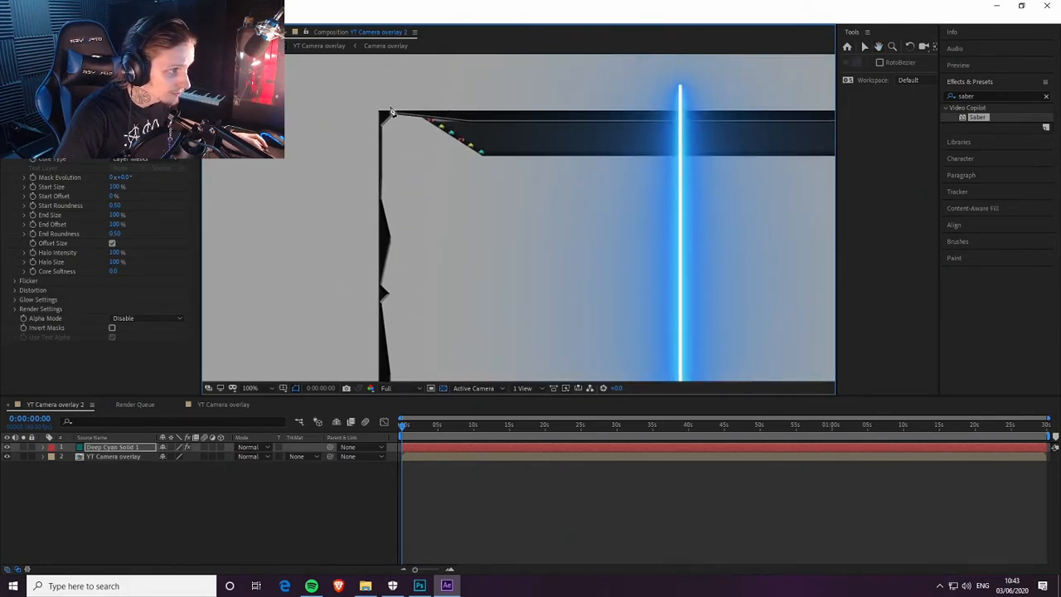
left_click(383, 118)
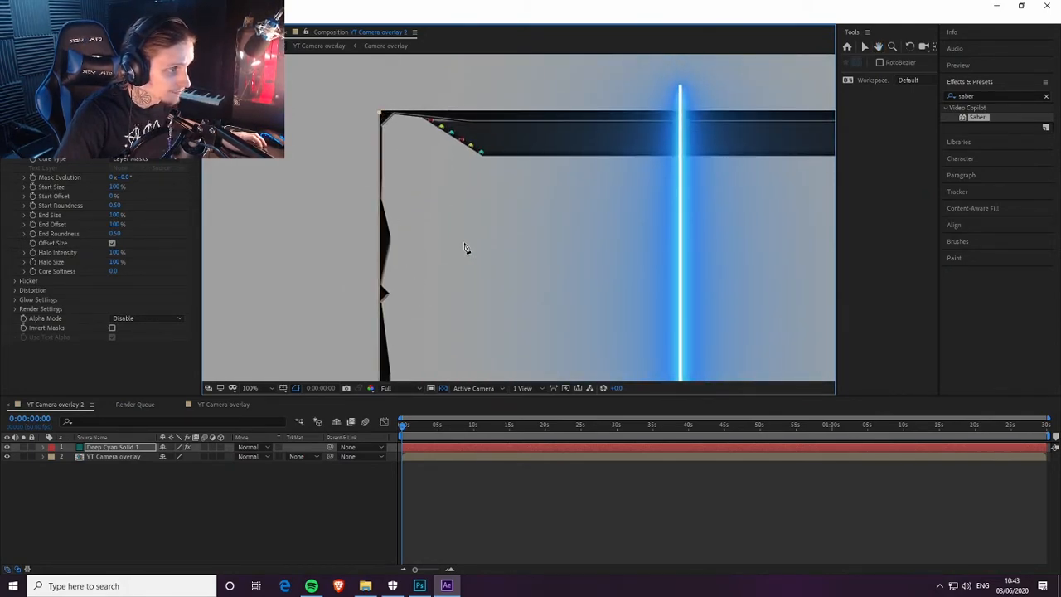
Step: Add mask points at the frame's upper-right and lower-right corners and close the mask at its lower-left starting point
key("space")
left_click_drag(472, 251, 294, 234)
scroll(542, 230, "right", 5)
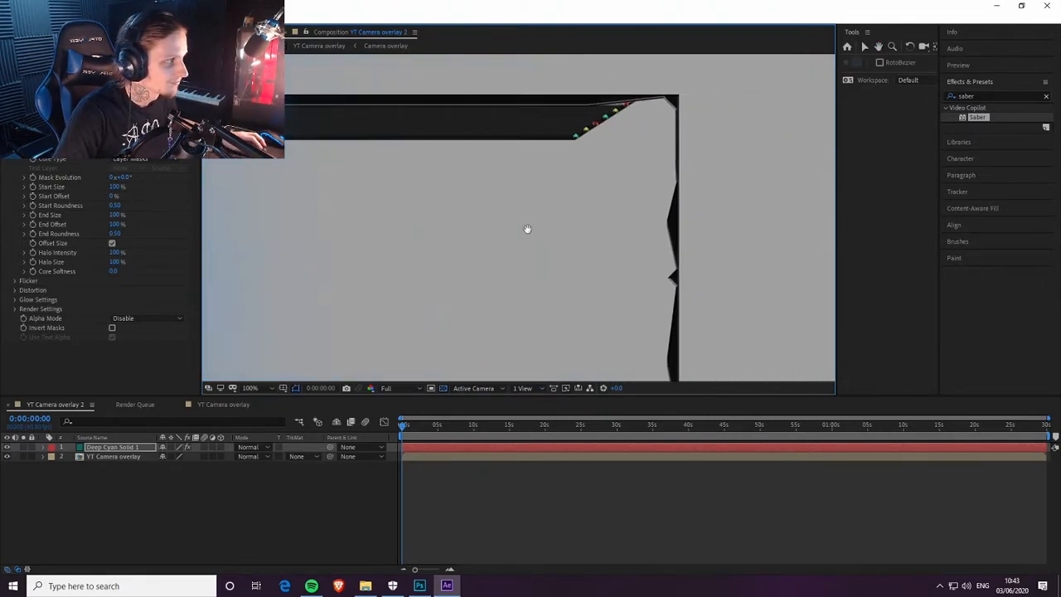
scroll(578, 292, "down", 5)
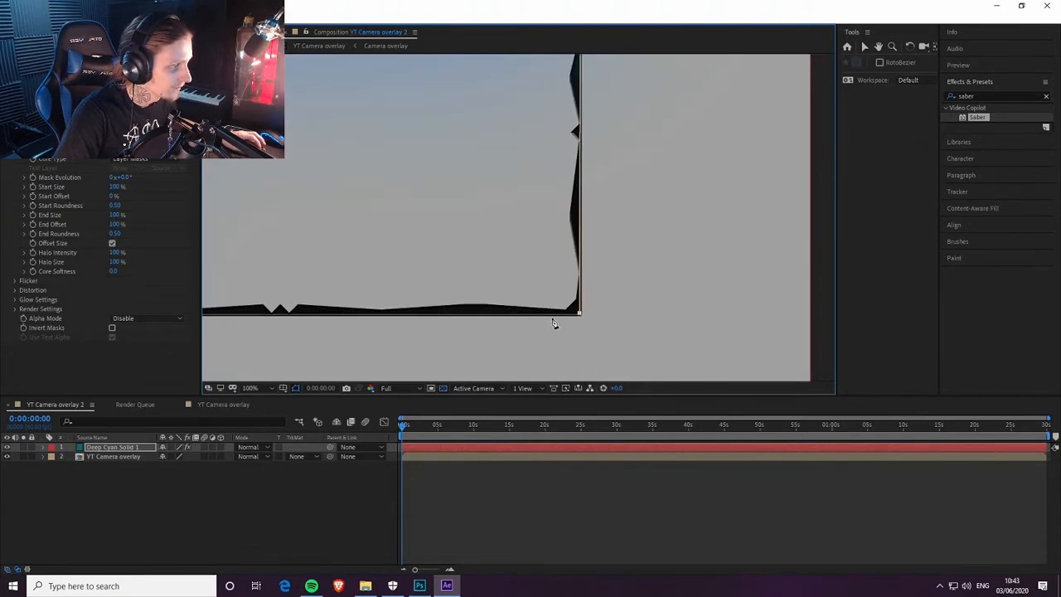
scroll(564, 316, "down", 3)
scroll(564, 316, "left", 8)
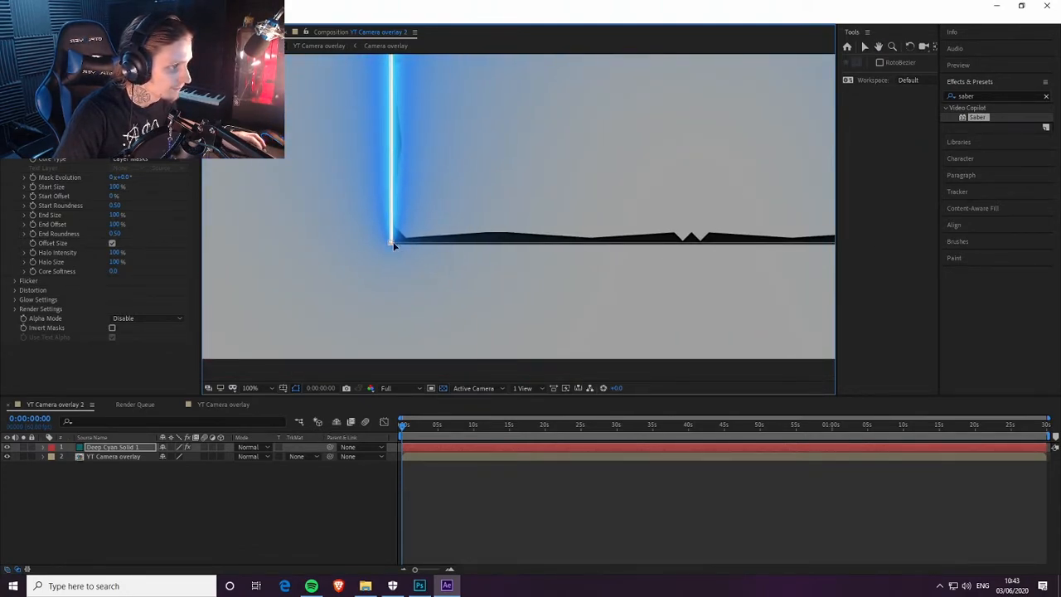
scroll(571, 207, "down", 5)
left_click_drag(633, 180, 514, 198)
scroll(513, 199, "up", 3)
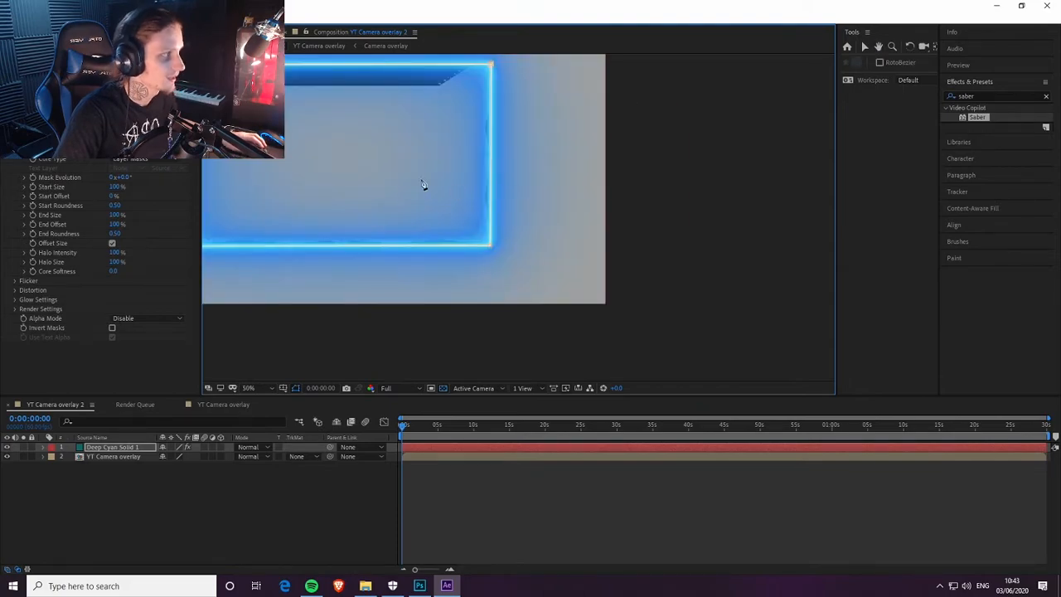
left_click_drag(439, 188, 552, 208)
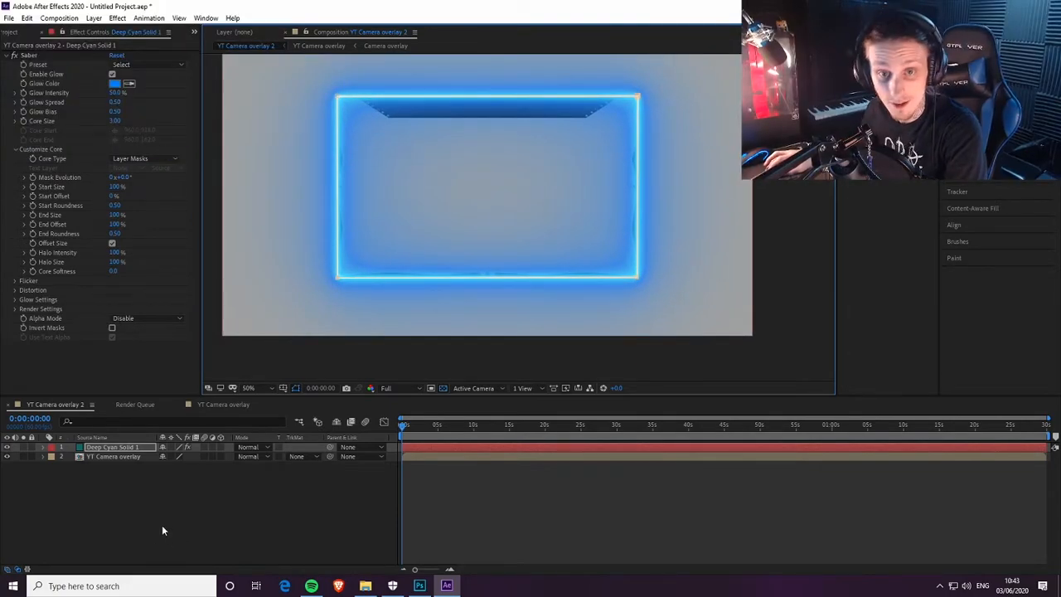
Step: Place the Deep Cyan Solid 1 layer below YT Camera overlay and briefly hide the overlay to check the glow behind it
left_click_drag(128, 469, 127, 468)
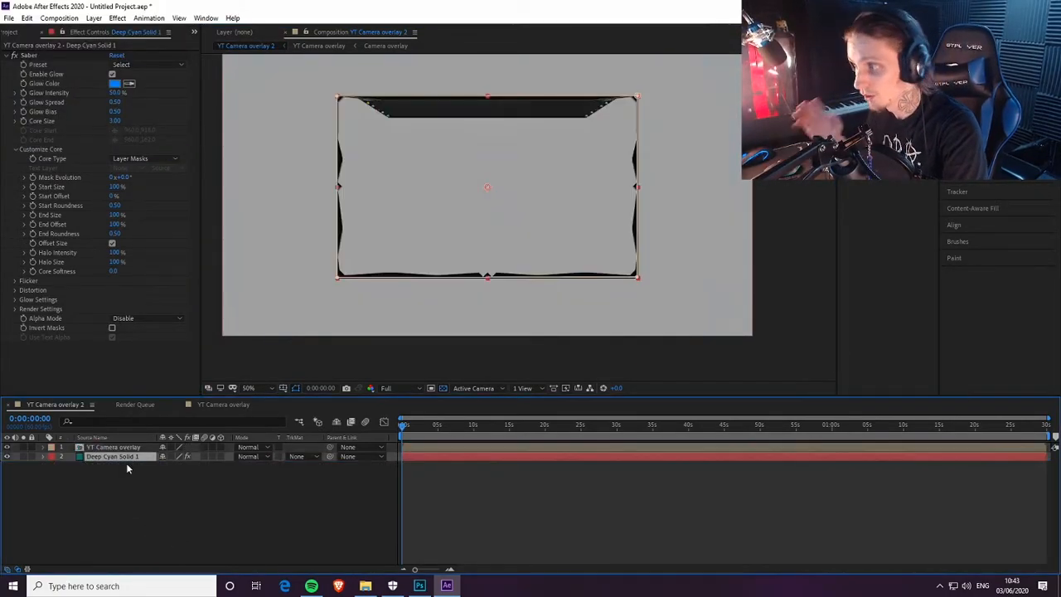
left_click(188, 496)
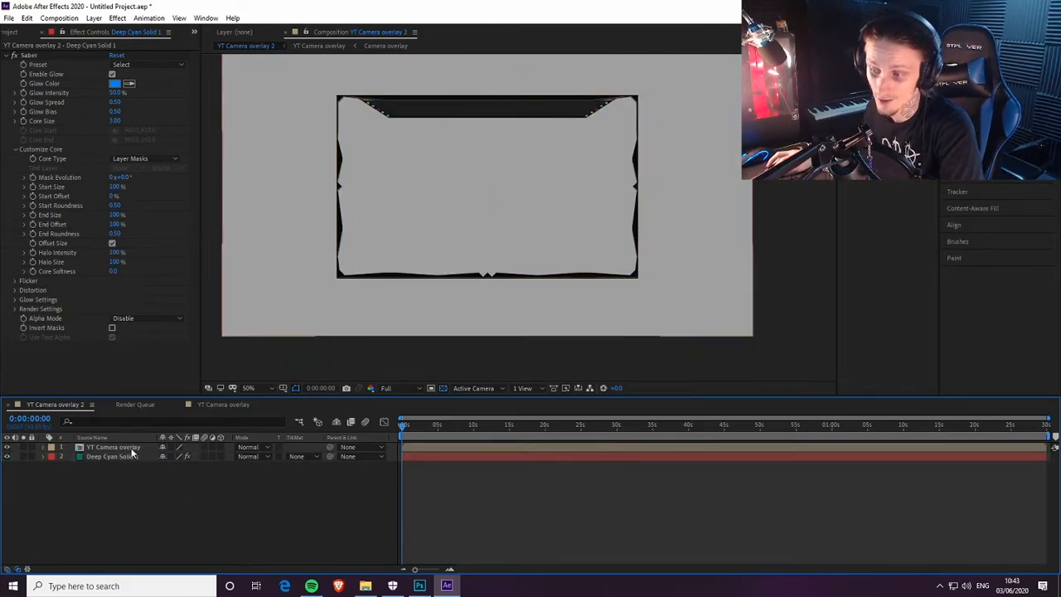
left_click(6, 447)
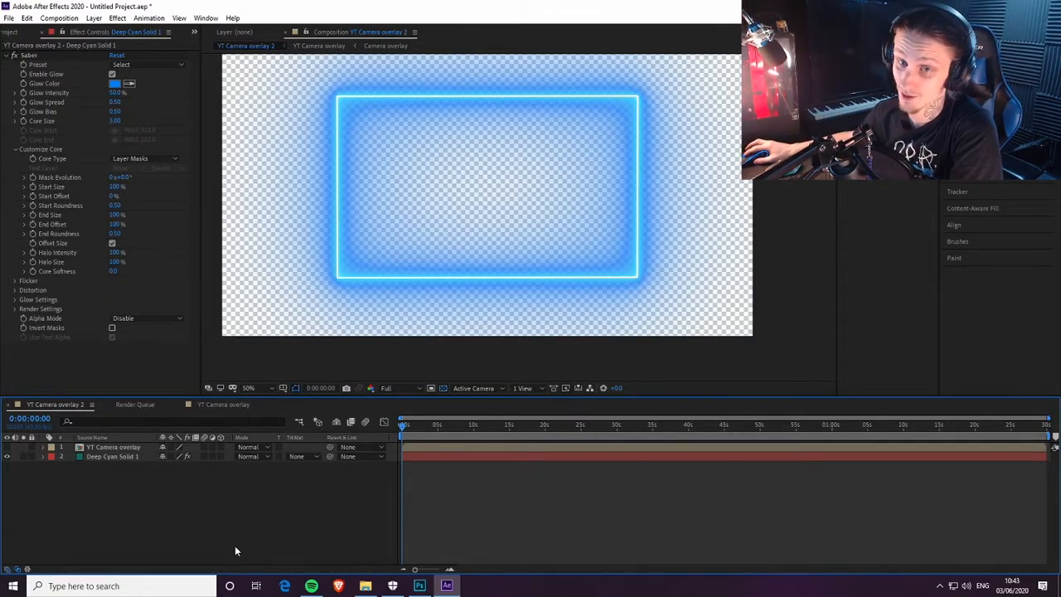
left_click(7, 448)
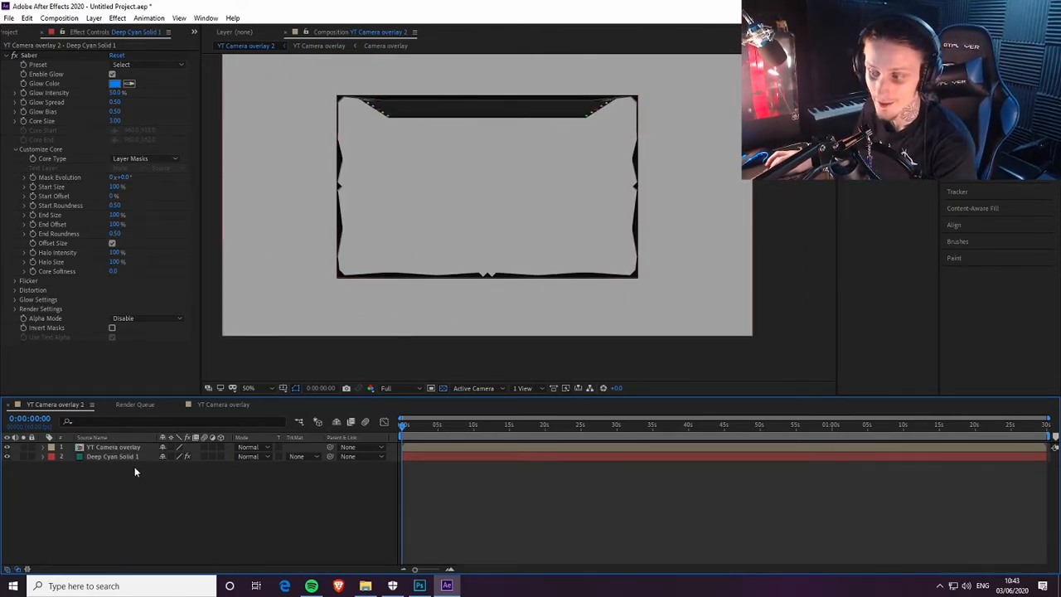
Step: Hide the Rectangle 1 layer in the YT Camera overlay composition and return to YT Camera overlay 2
left_click(213, 406)
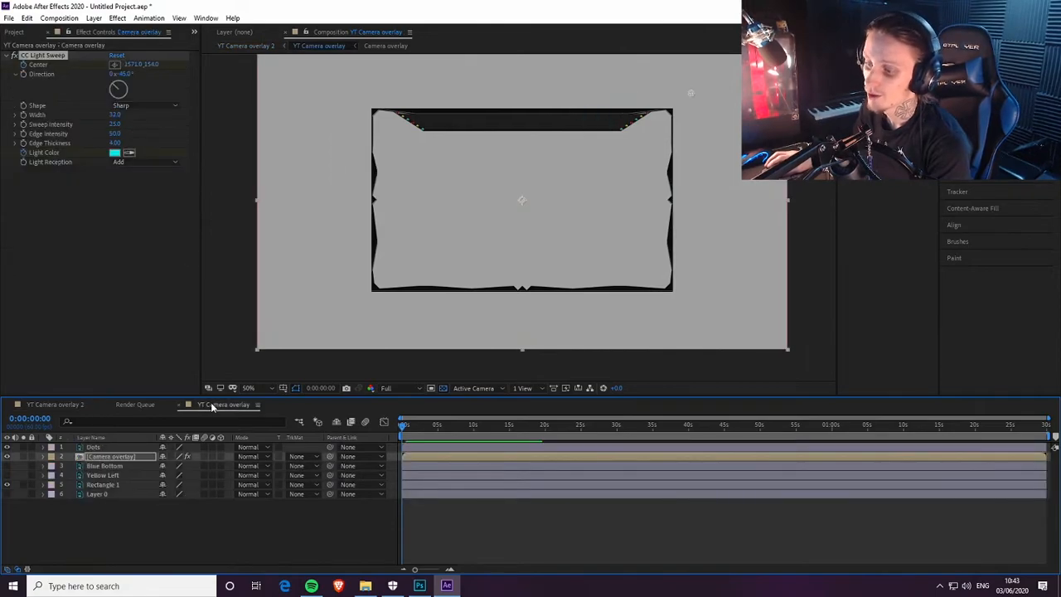
left_click(7, 484)
left_click(58, 405)
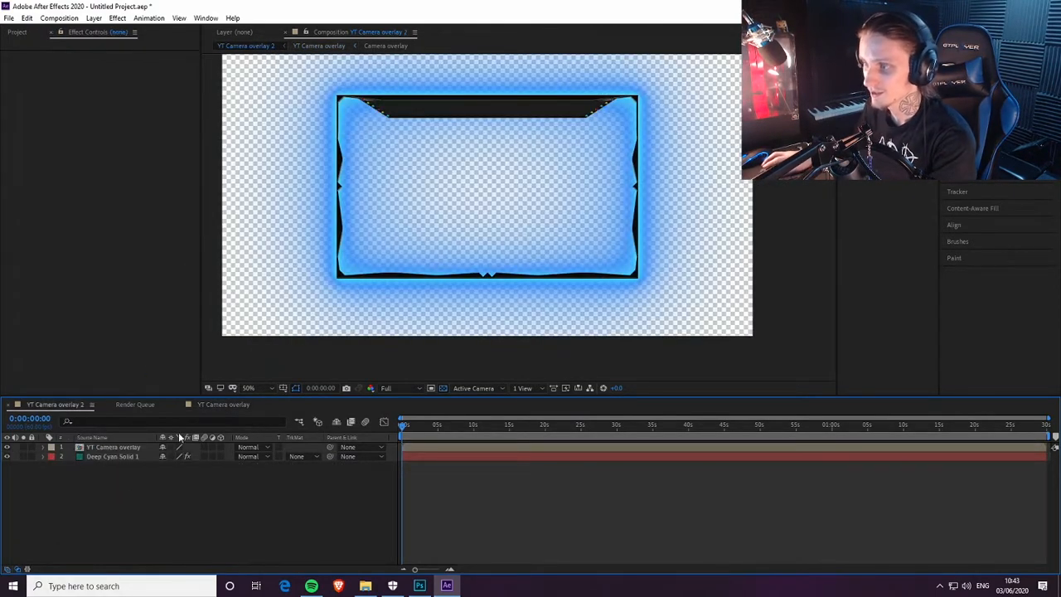
scroll(331, 267, "down", 2)
right_click(162, 502)
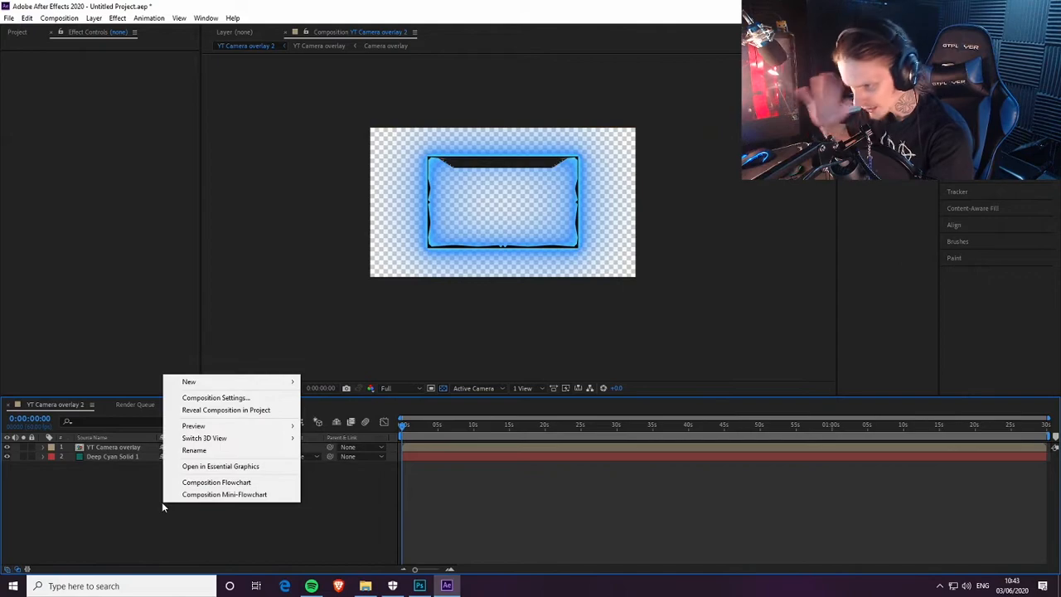
left_click(184, 401)
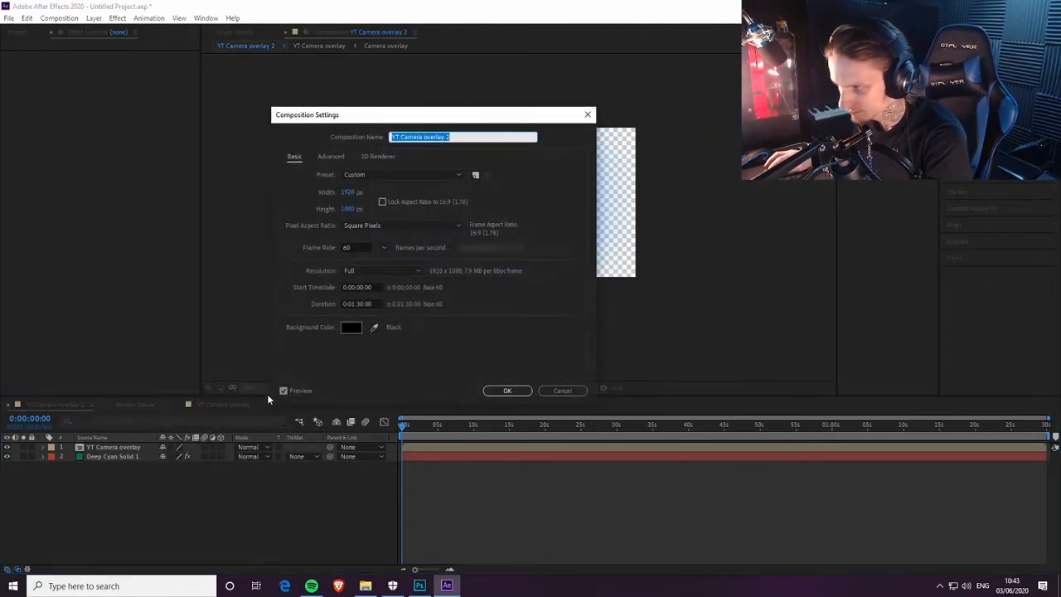
left_click(555, 389)
Step: Add a 1920 × 1080 px black solid with color 000000 to the YT Camera overlay 2 composition
right_click(332, 478)
mouse_move(273, 379)
left_click(400, 408)
left_click(126, 191)
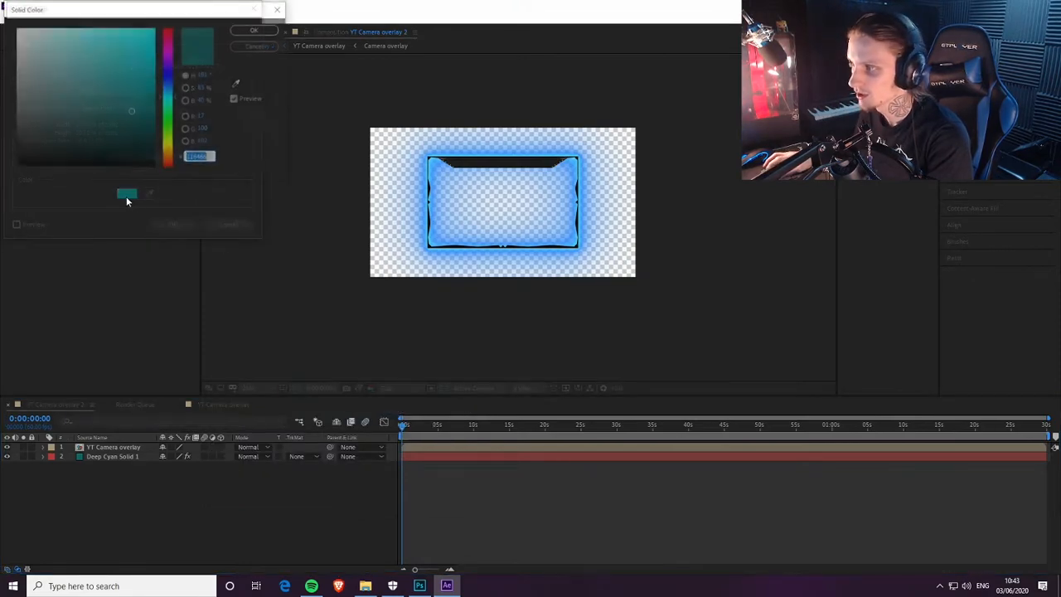
type("000000")
left_click(254, 30)
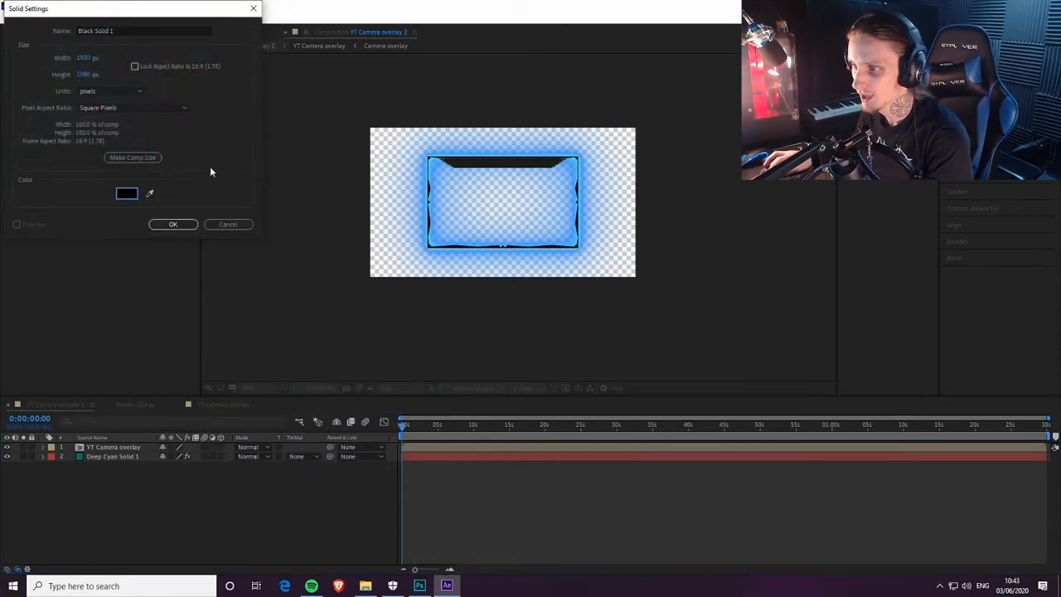
left_click(172, 224)
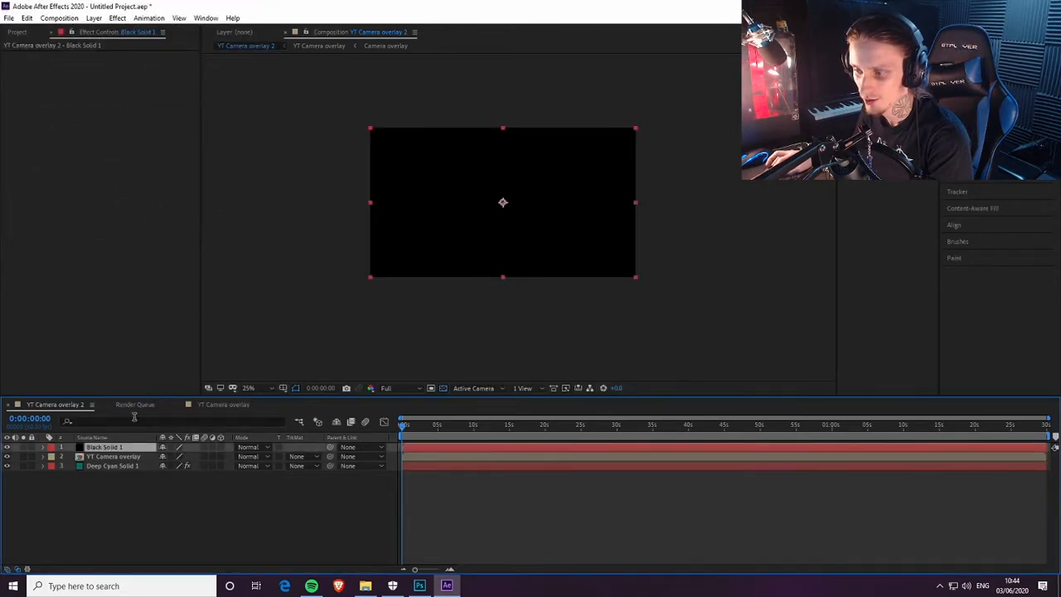
Step: Move the black solid to the bottom of the layer stack and select the Deep Cyan Solid 1 layer
left_click_drag(133, 449, 144, 492)
scroll(552, 246, "up", 2)
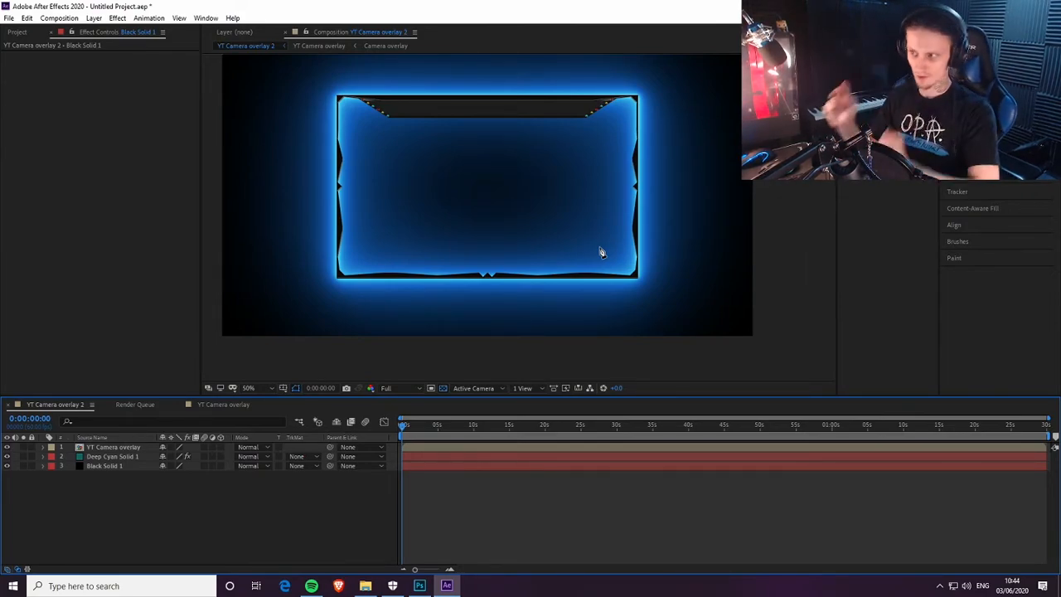
left_click(106, 457)
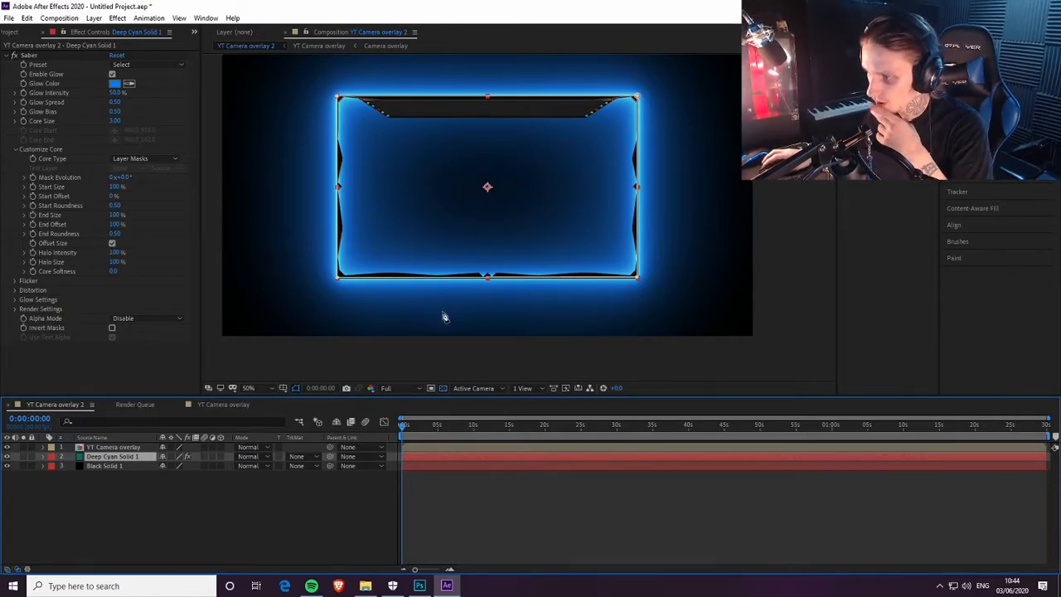
left_click_drag(498, 333, 517, 145)
scroll(442, 320, "up", 1)
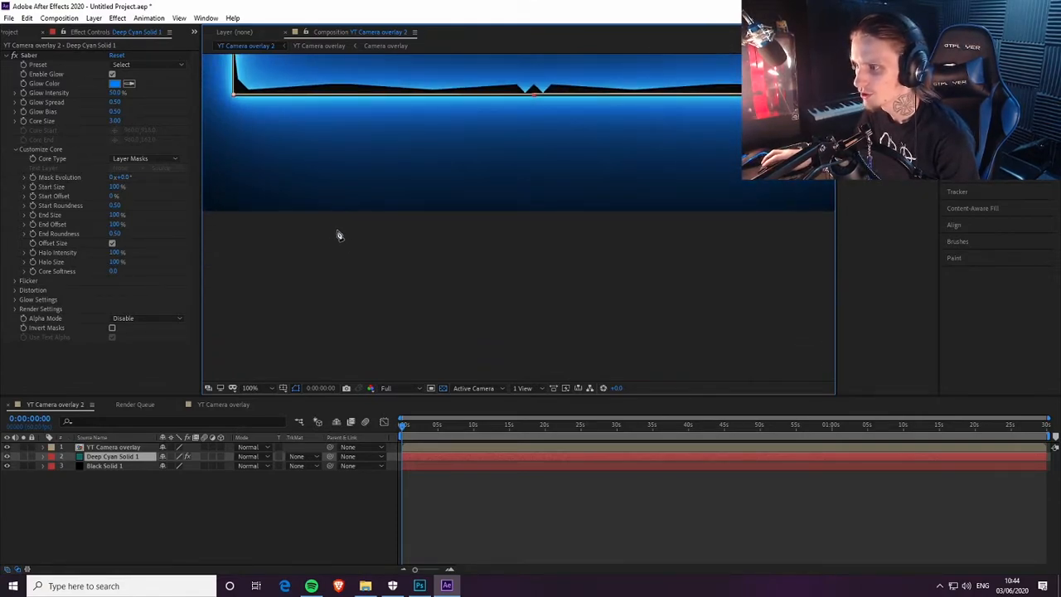
scroll(373, 225, "down", 4)
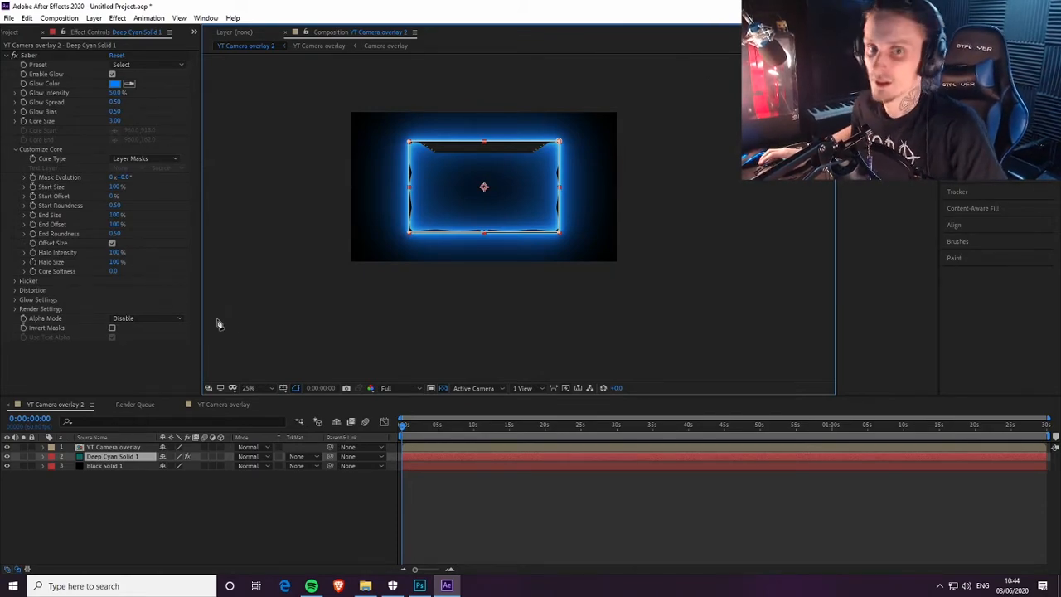
key("period")
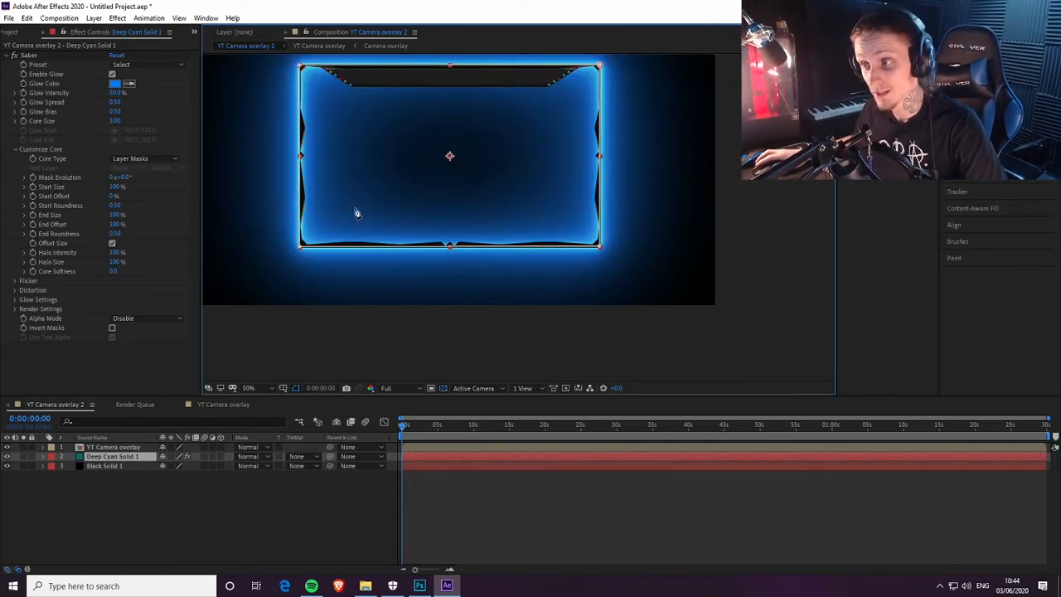
key("comma")
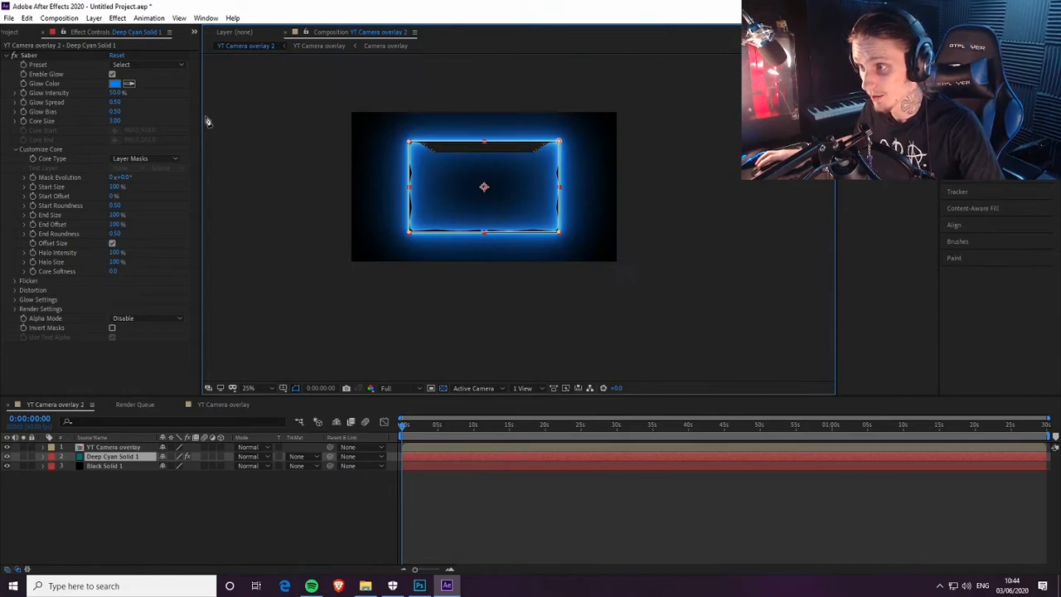
Step: Try the Neon preset and the Green Energy preset on the Saber effect of Deep Cyan Solid 1
left_click(147, 67)
left_click(291, 2)
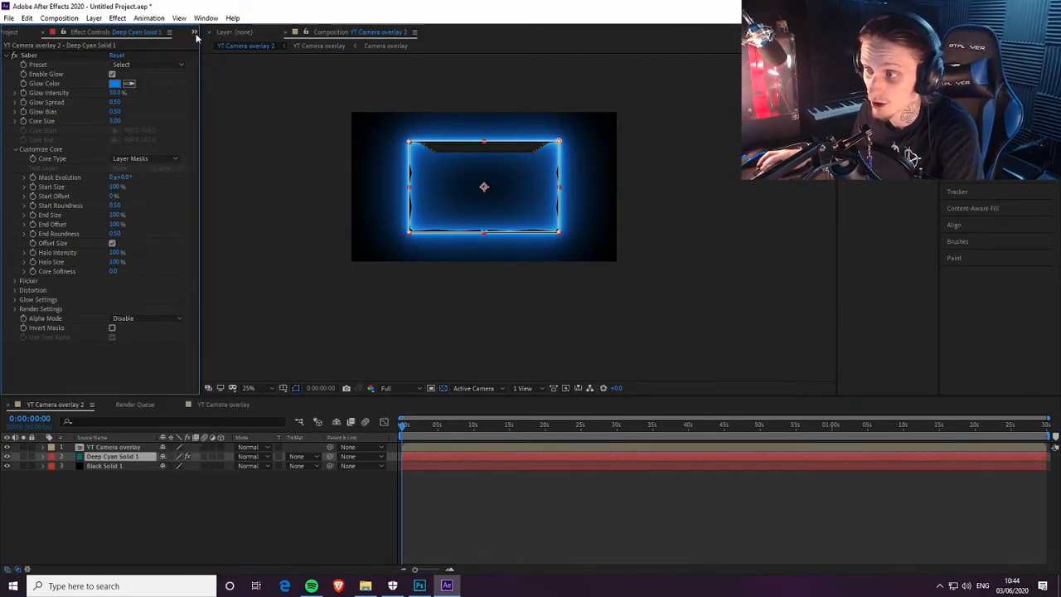
left_click(149, 64)
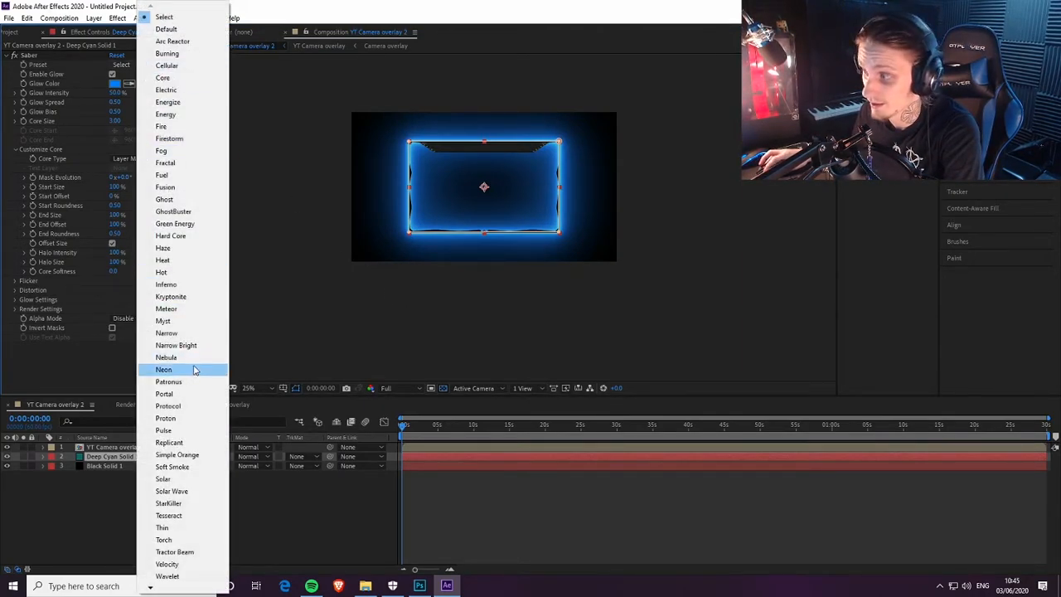
left_click(154, 367)
left_click(135, 67)
left_click(161, 224)
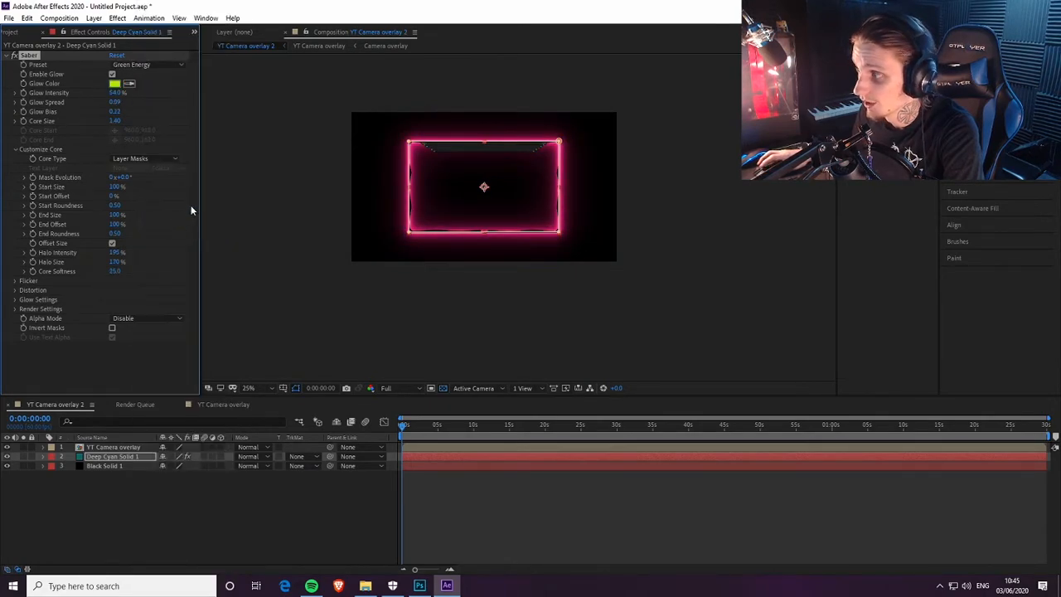
Step: Preview the Green Energy glow at Third resolution around 13 to 14 seconds on the timeline
left_click_drag(403, 424, 504, 425)
left_click(389, 388)
left_click(406, 439)
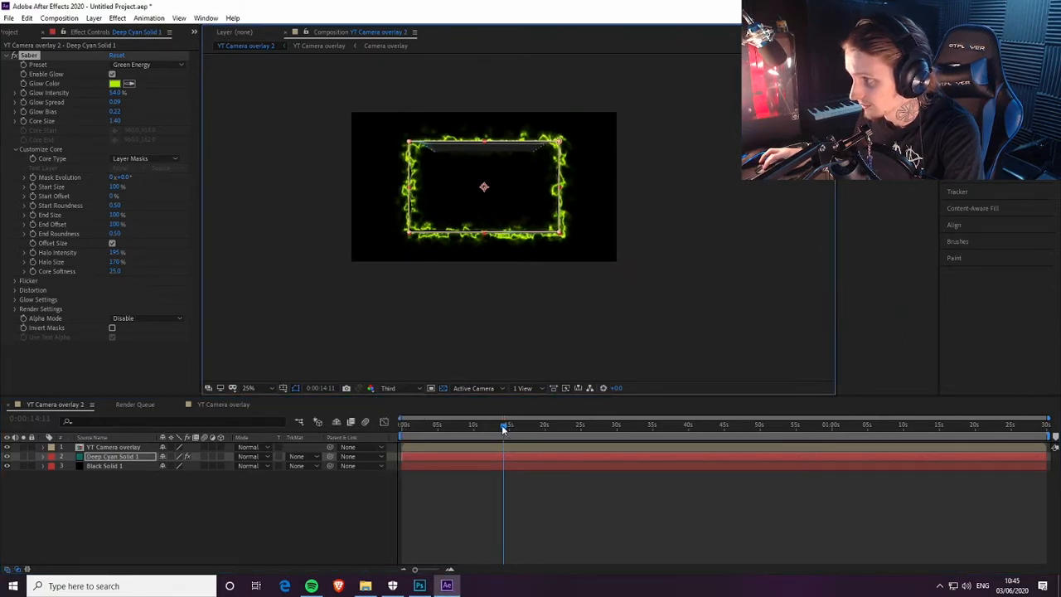
mouse_move(504, 426)
left_mouse_down()
mouse_move(592, 425)
mouse_move(442, 440)
mouse_move(483, 428)
mouse_move(619, 427)
mouse_move(497, 431)
left_mouse_up()
Step: Apply the Cellular preset to the Saber effect and check the glow at 0:00:11:34
left_click(166, 64)
left_click(183, 159)
scroll(502, 270, "up", 1)
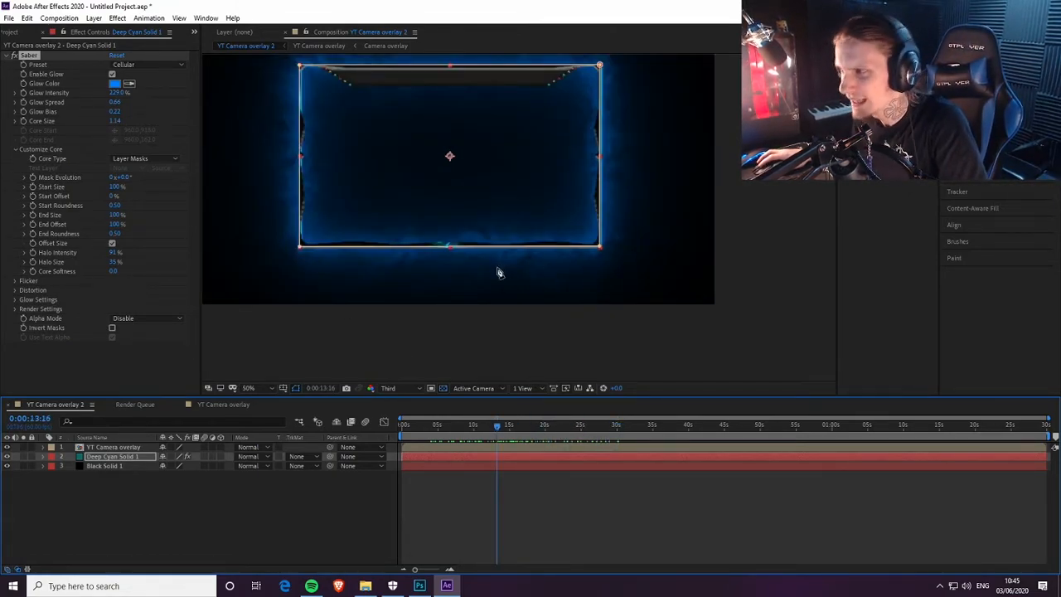
scroll(498, 272, "down", 1)
mouse_move(498, 437)
left_mouse_down()
mouse_move(434, 436)
mouse_move(559, 439)
mouse_move(487, 440)
left_mouse_up()
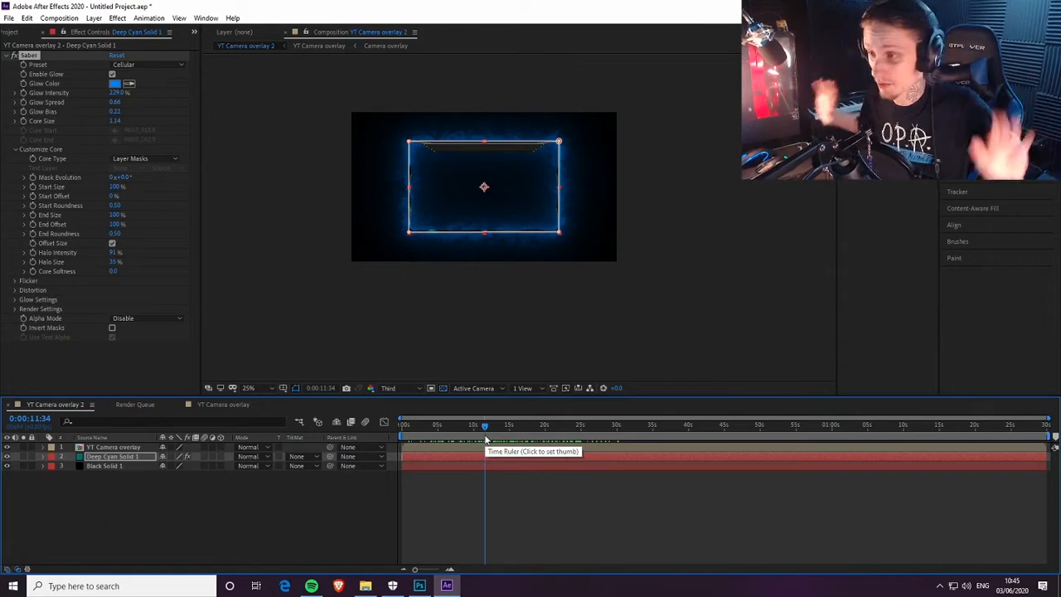
Step: Set the Saber Glow Color to red, D60000
left_click(114, 84)
left_click_drag(168, 85, 168, 29)
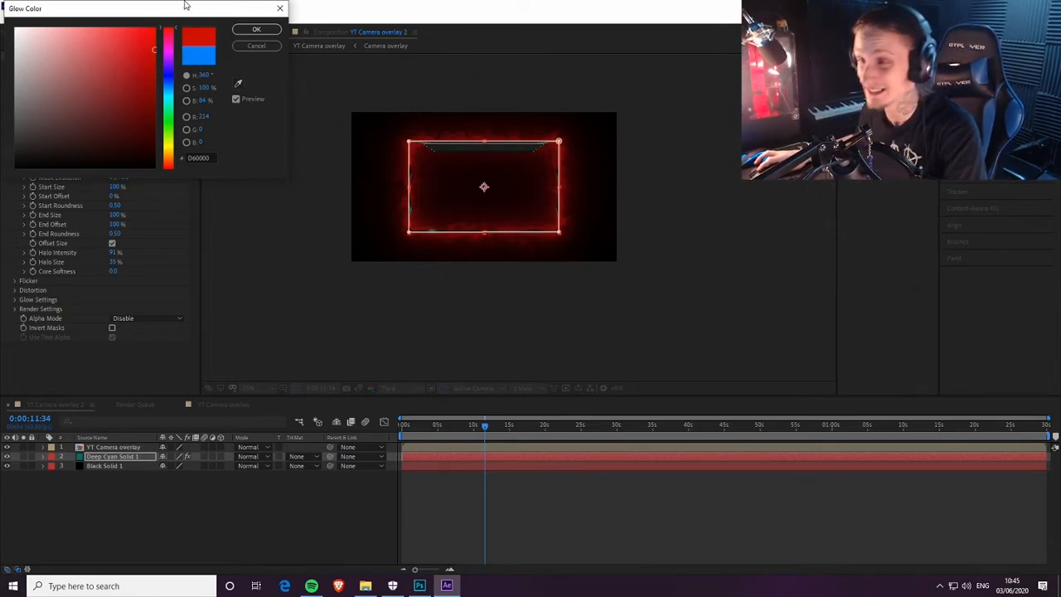
left_click(257, 29)
Step: Inspect the red glow at 0:00:08:52 in Full resolution with all layers deselected
mouse_move(485, 426)
left_mouse_down()
mouse_move(417, 426)
mouse_move(464, 426)
left_mouse_up()
left_click(398, 388)
left_click(395, 413)
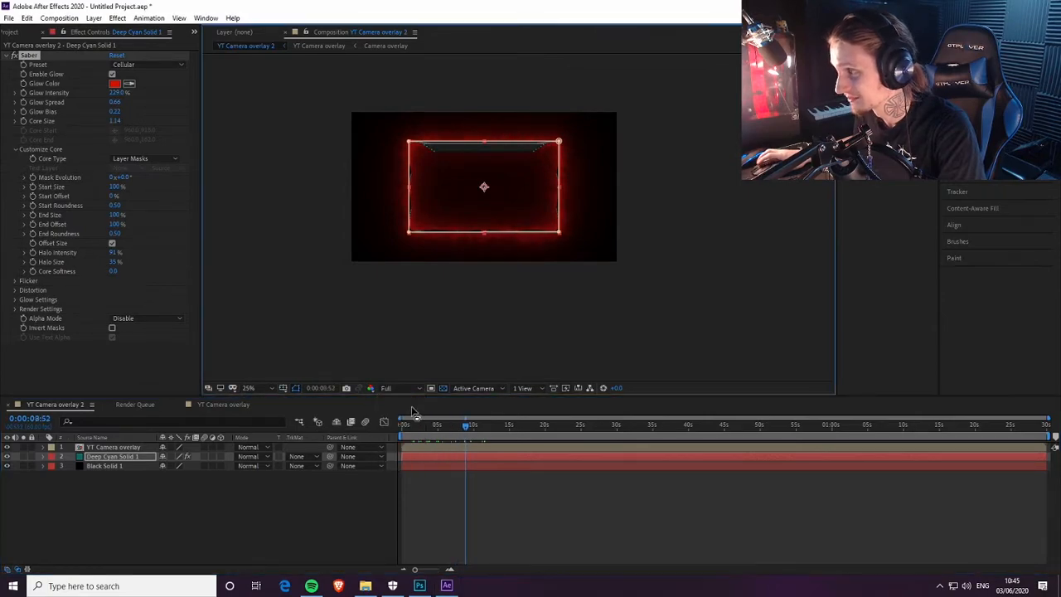
key("period")
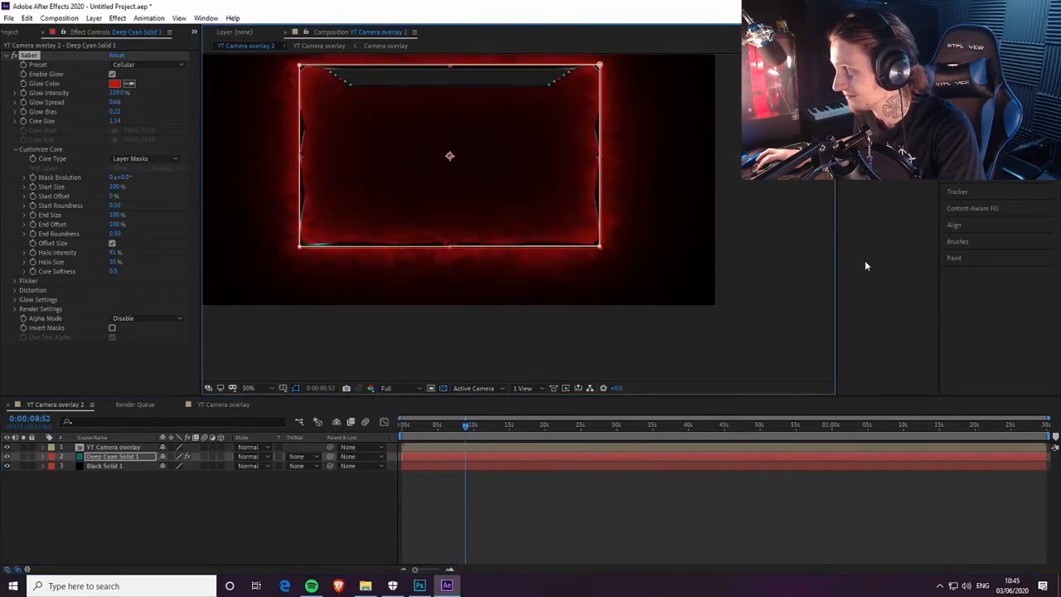
left_click(198, 527)
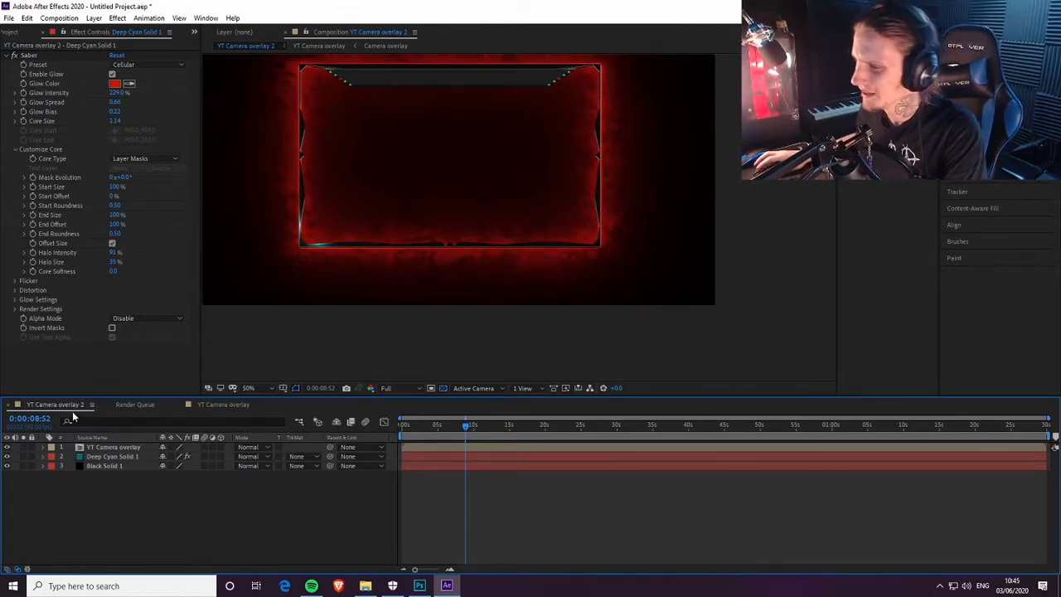
left_click_drag(328, 309, 368, 347)
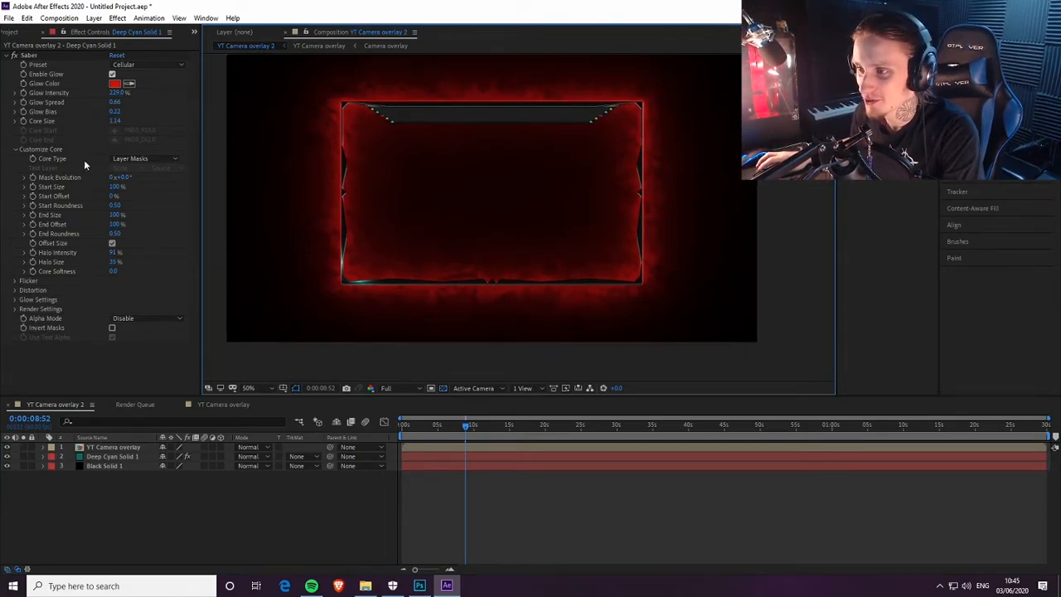
Step: Try a Saber Glow Spread of 0.02 and a different Glow Bias, undoing each change
mouse_move(117, 108)
left_mouse_down()
mouse_move(108, 101)
mouse_move(138, 104)
mouse_move(103, 101)
left_mouse_up()
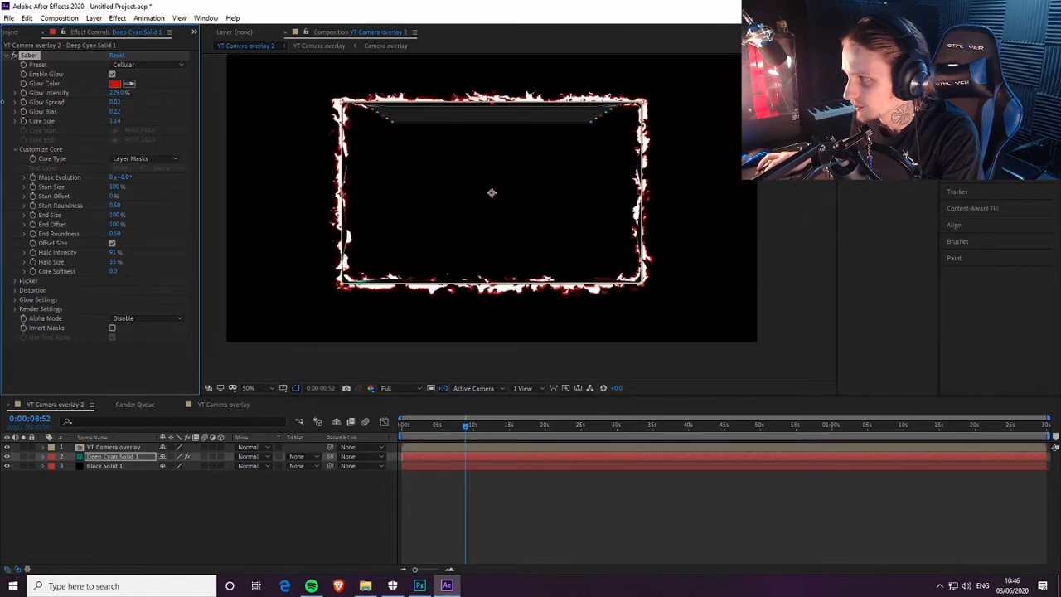
key("ctrl+z")
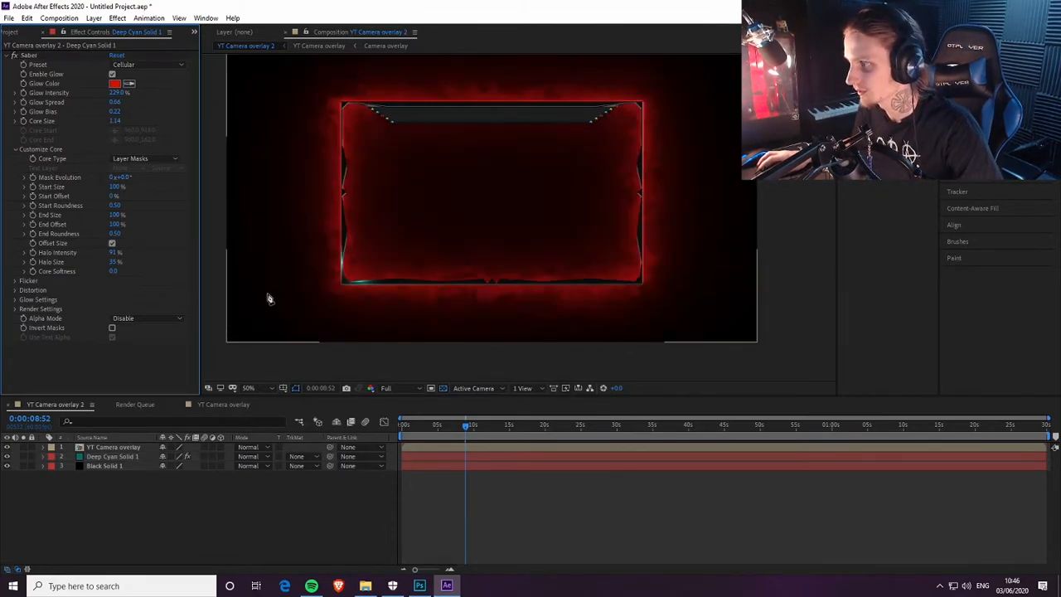
mouse_move(115, 111)
left_mouse_down()
mouse_move(100, 120)
mouse_move(141, 120)
mouse_move(122, 120)
mouse_move(112, 94)
left_mouse_up()
key("ctrl+z")
key("ctrl+shift+a")
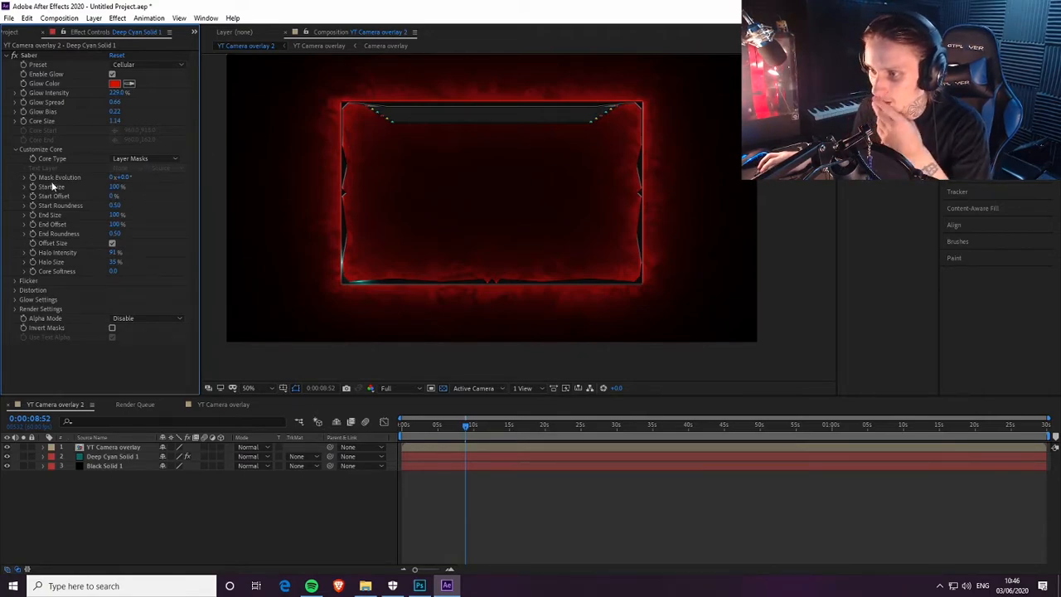
Step: Try a lower Glow Intensity Multiplier in Saber's Glow Settings, restore it to 65, and test a Glow Pre Gamma of 1.55 before undoing it
left_click(16, 300)
scroll(143, 273, "down", 2)
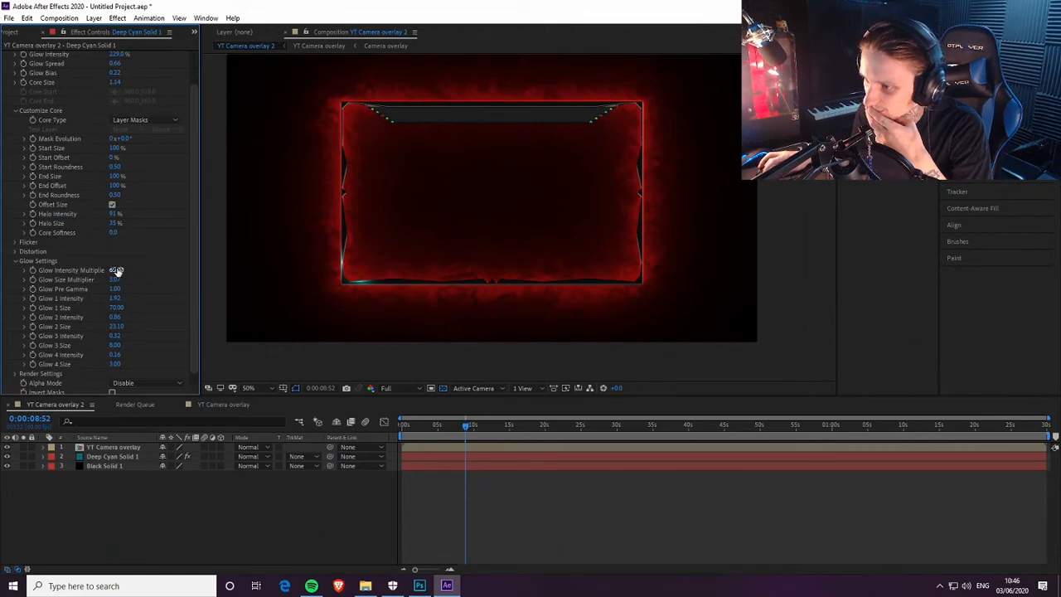
scroll(126, 276, "down", 1)
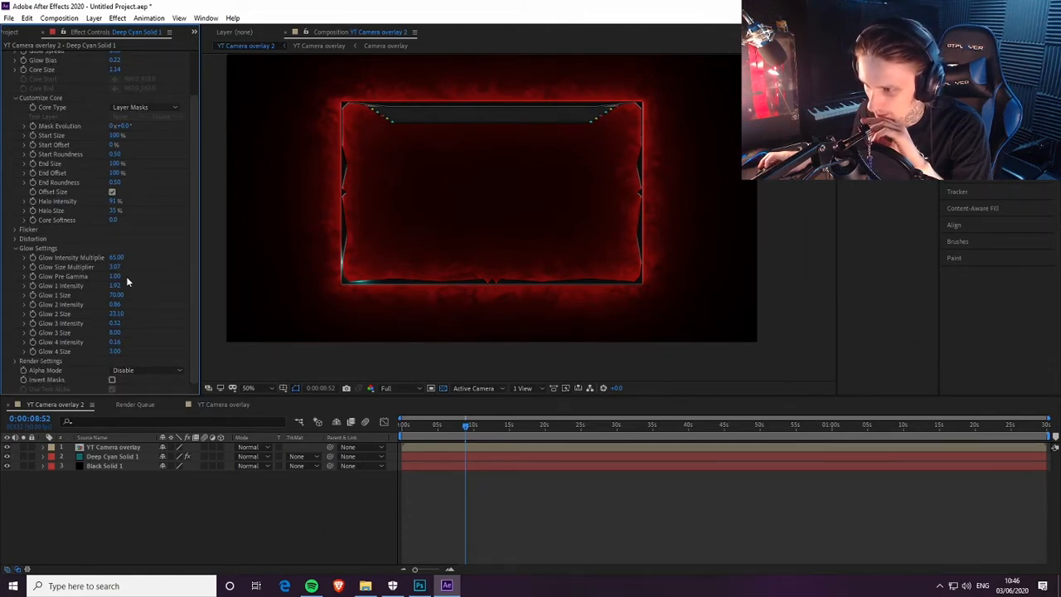
left_click(116, 257)
type("61.20")
key("Return")
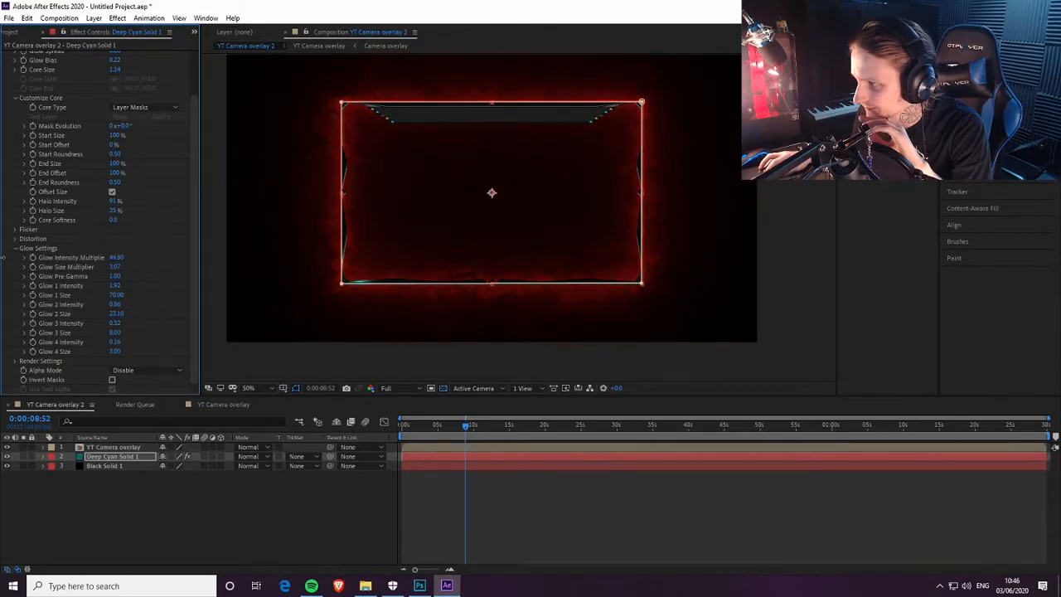
type("65")
key("Return")
left_click_drag(115, 277, 151, 282)
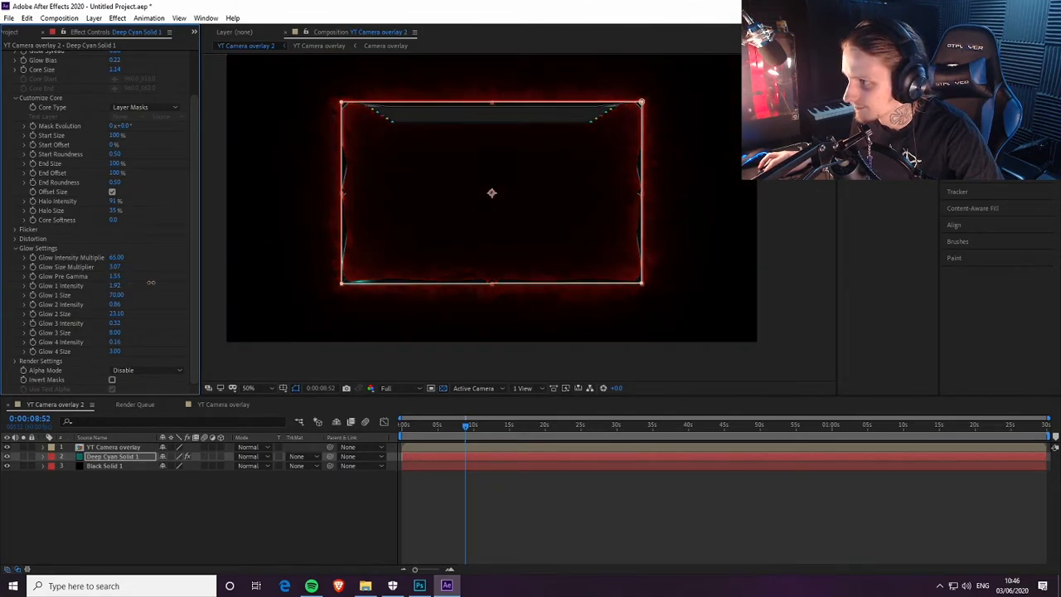
key("ctrl+z")
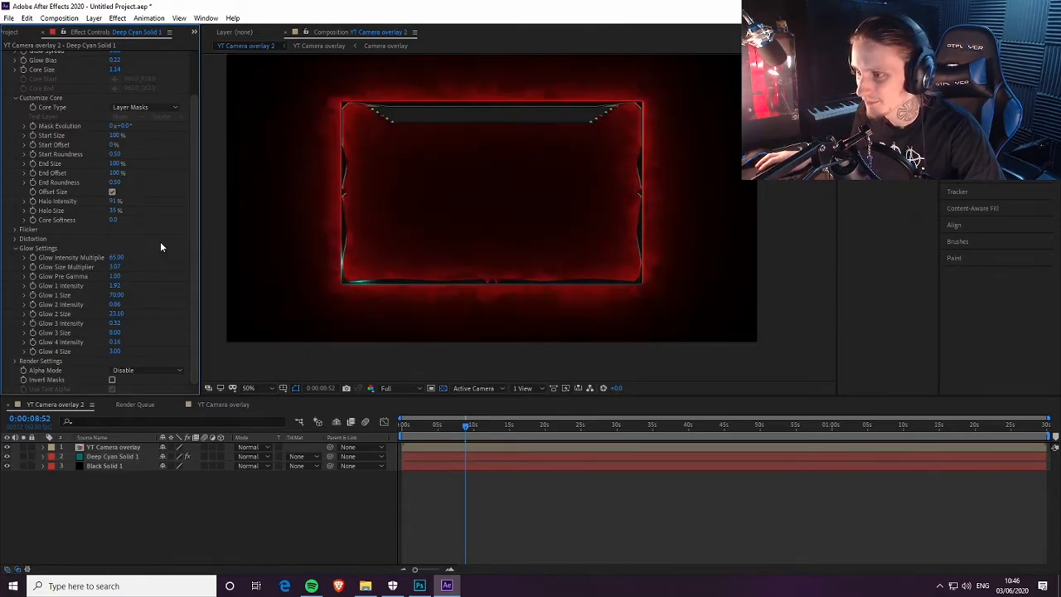
Step: Reduce the Saber Glow Bias to 0.01 and select the YT Camera overlay layer
scroll(160, 241, "up", 2)
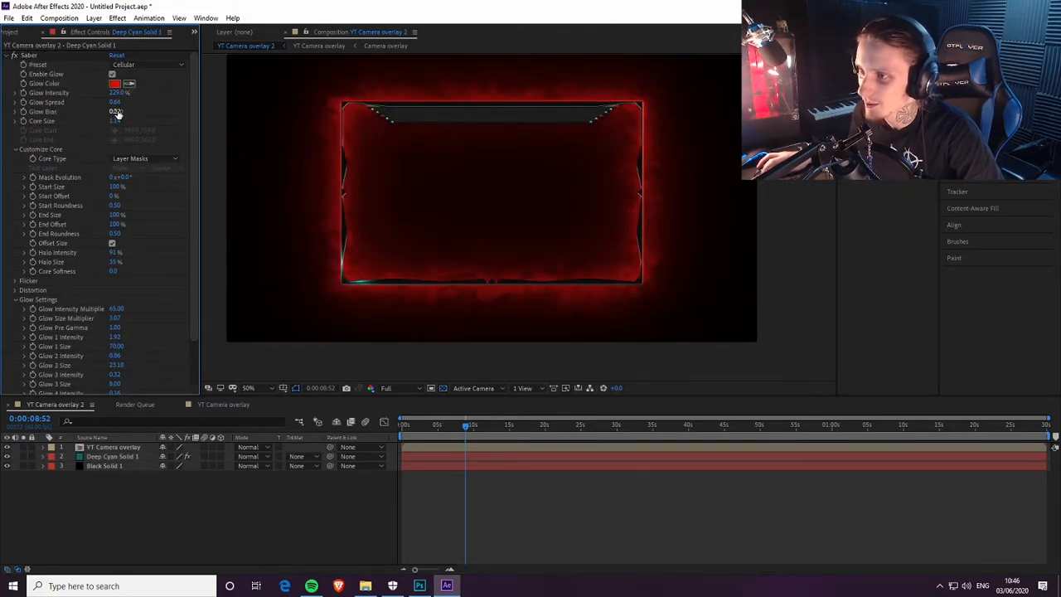
mouse_move(118, 112)
left_mouse_down()
mouse_move(137, 111)
mouse_move(113, 111)
left_mouse_up()
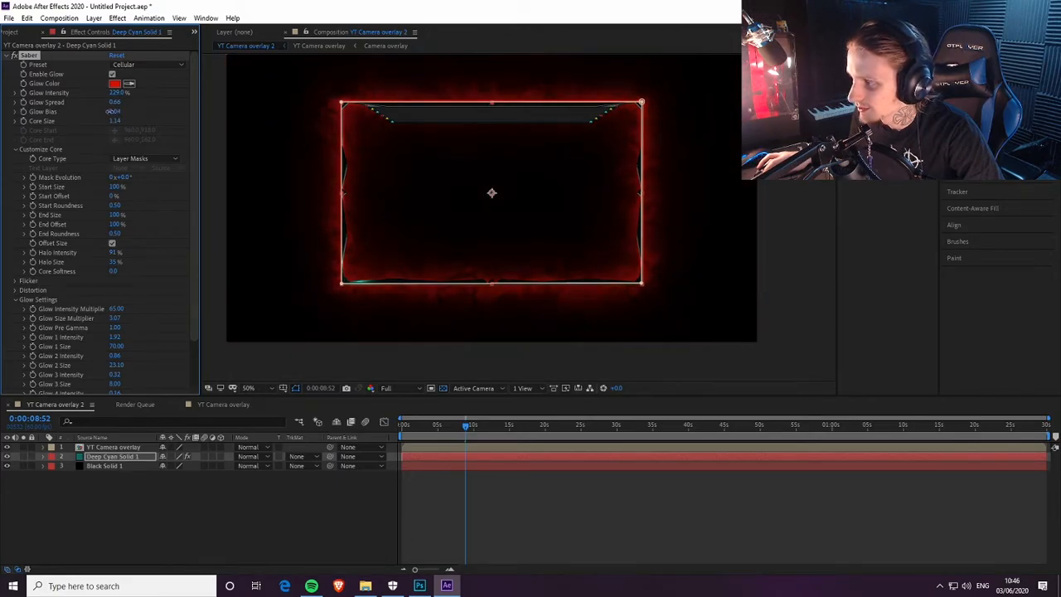
scroll(539, 217, "down", 2)
scroll(555, 225, "up", 2)
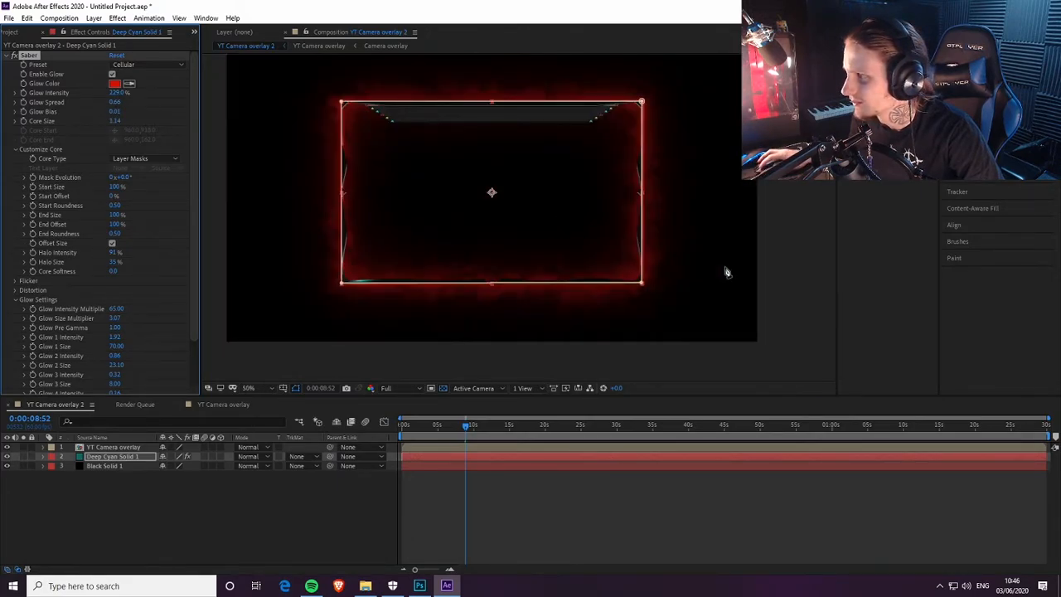
left_click(735, 257)
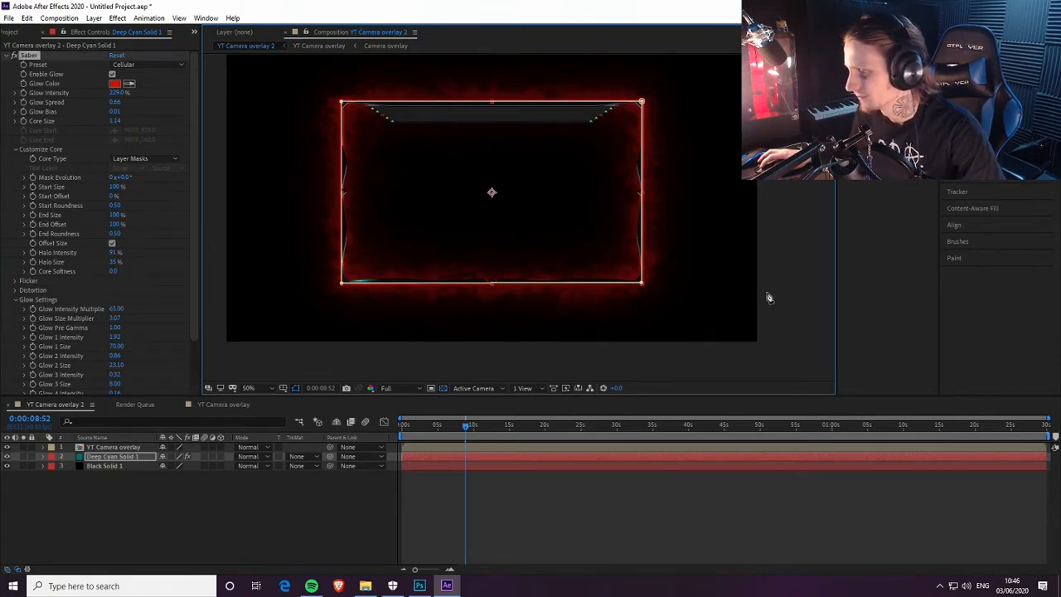
left_click(746, 270)
scroll(742, 268, "down", 2)
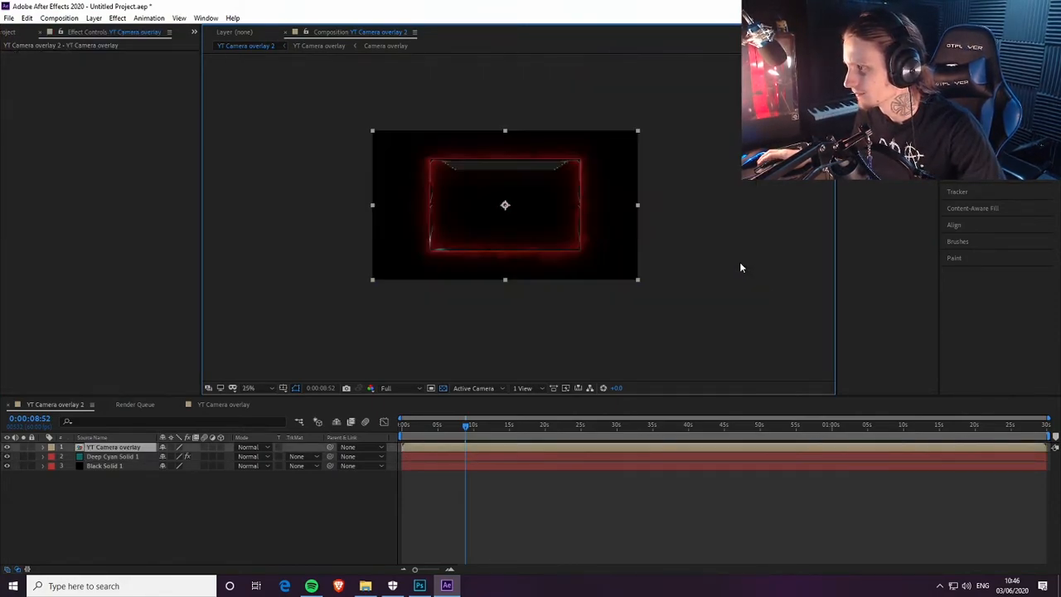
Step: Preview the overlay animation from the start at Third resolution, inspect the frame edges up close, and return to 0:00:11:39
left_click_drag(465, 427, 385, 426)
left_click(394, 388)
left_click(397, 437)
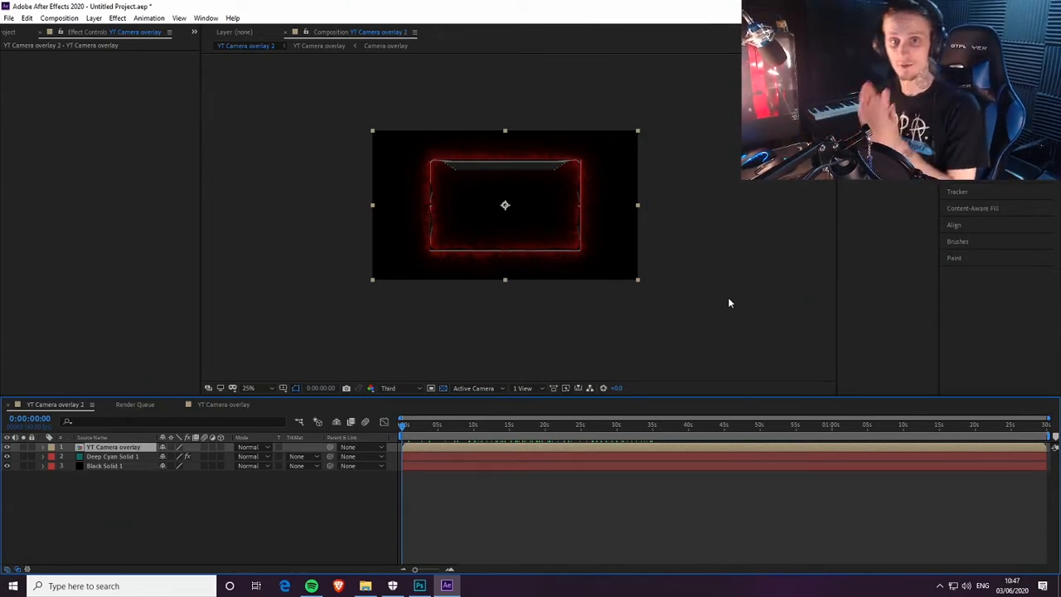
key("period")
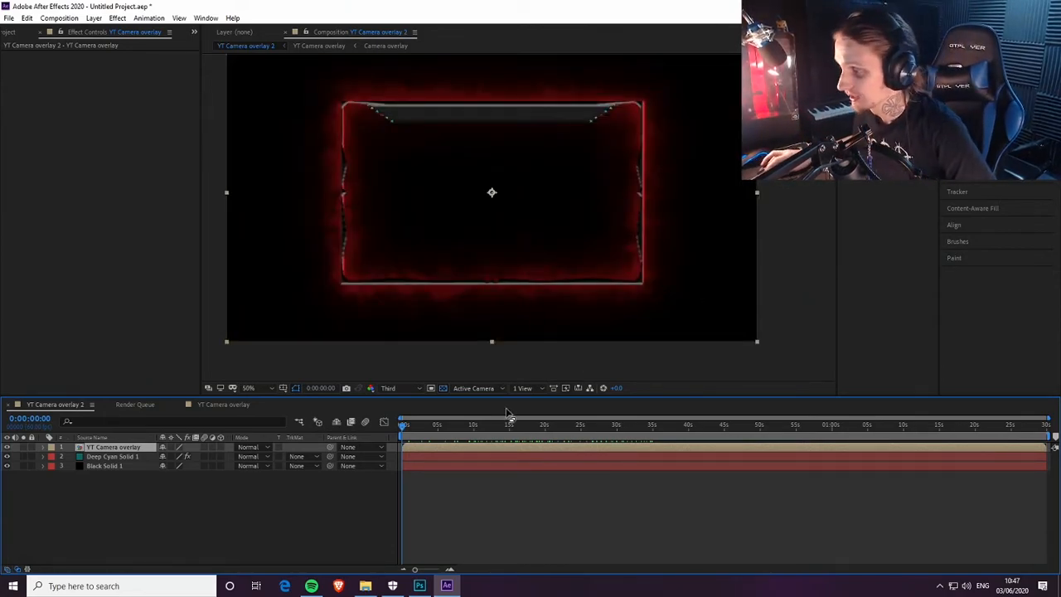
key("space")
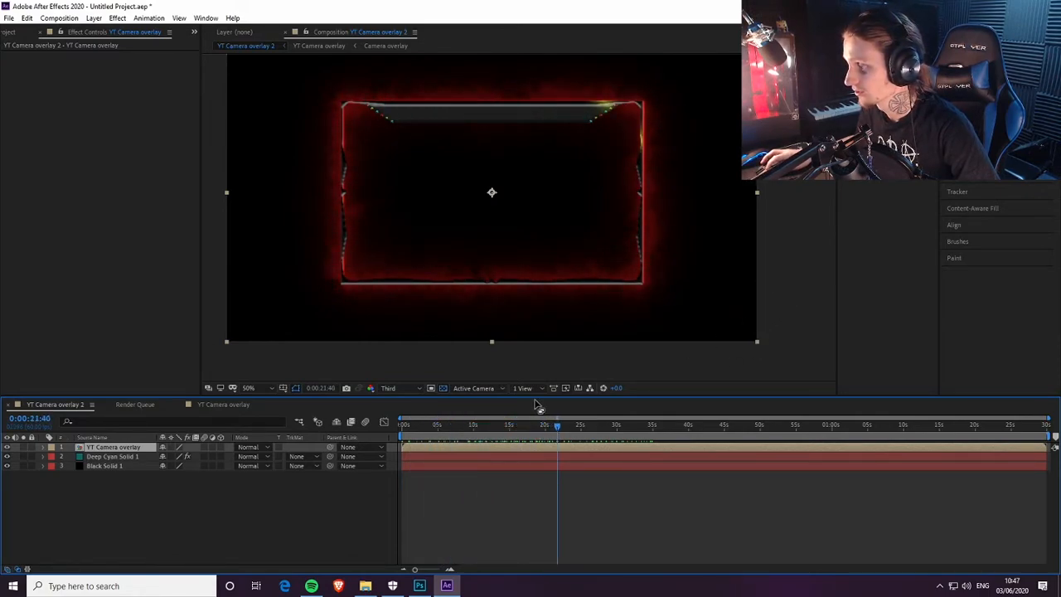
scroll(649, 258, "up", 5)
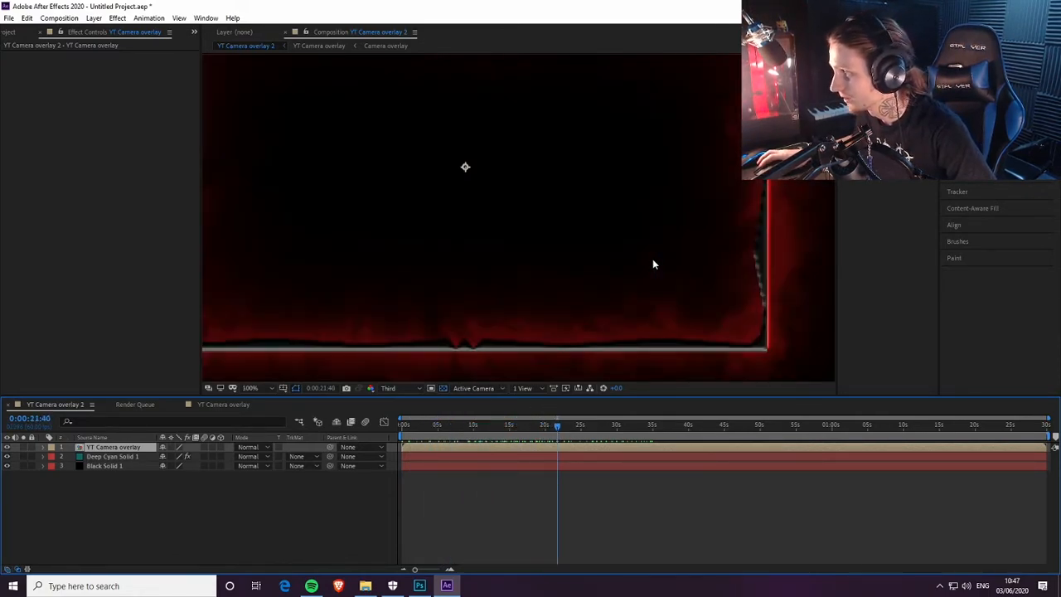
scroll(652, 258, "down", 5)
left_click_drag(558, 426, 484, 426)
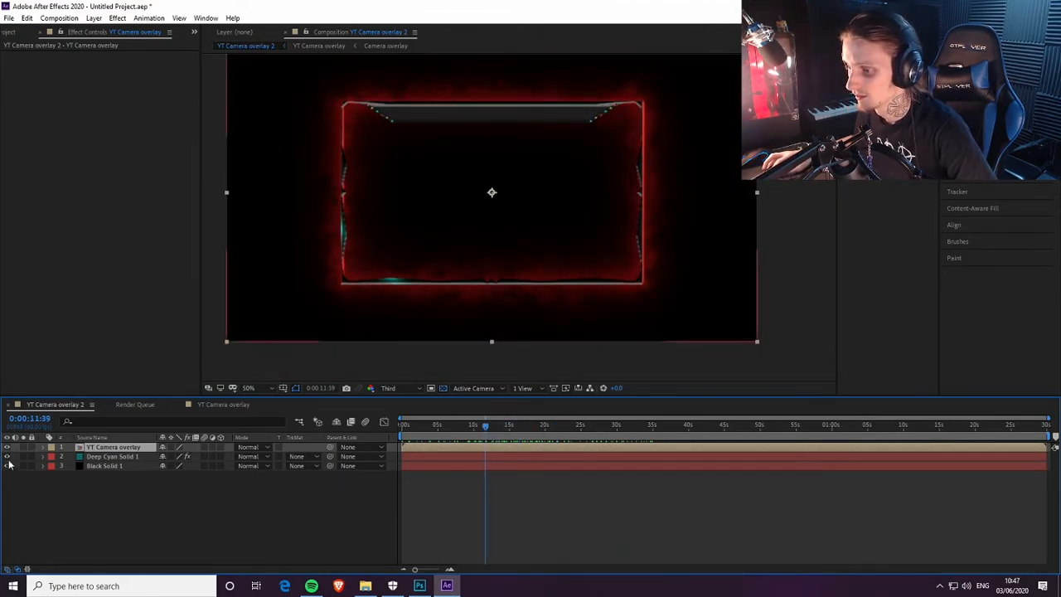
Step: Compare the overlay with and without the Deep Cyan Solid 1 glow at Full resolution, leaving the layer visible
left_click(8, 459)
left_click(8, 458)
left_click(7, 458)
left_click(391, 388)
left_click(396, 413)
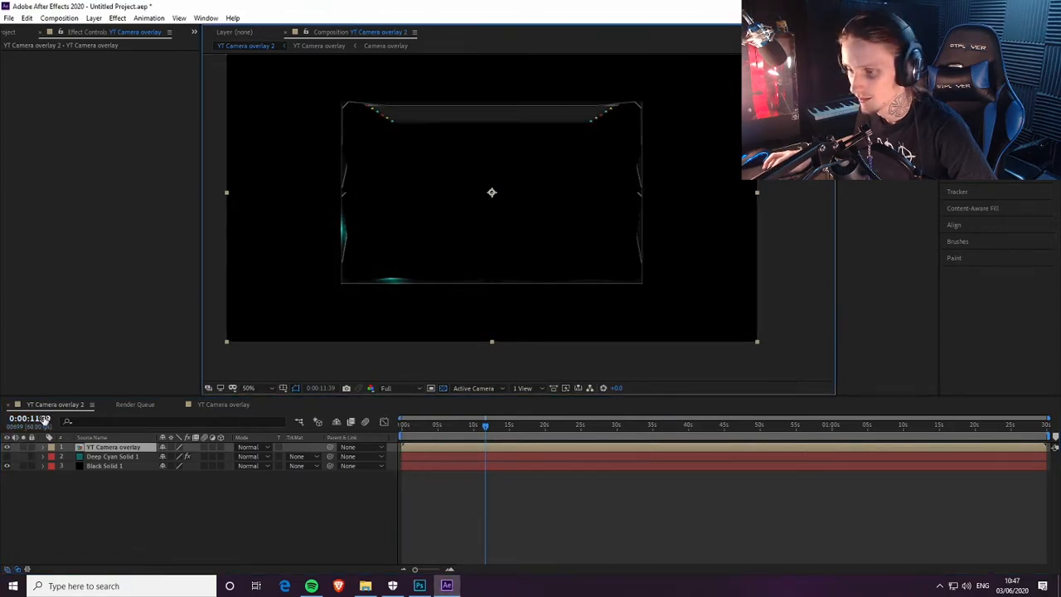
left_click(8, 458)
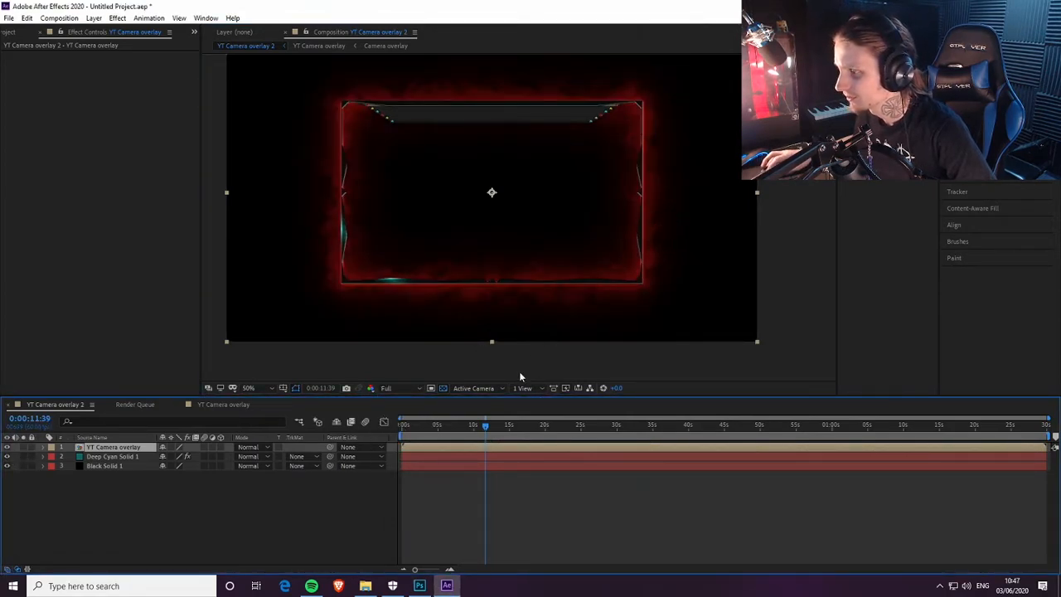
Step: Compare the overlay with and without the Deep Cyan Solid 1 glow at 0:00:02:00, and return to the start with the layer visible
left_click_drag(486, 425, 416, 425)
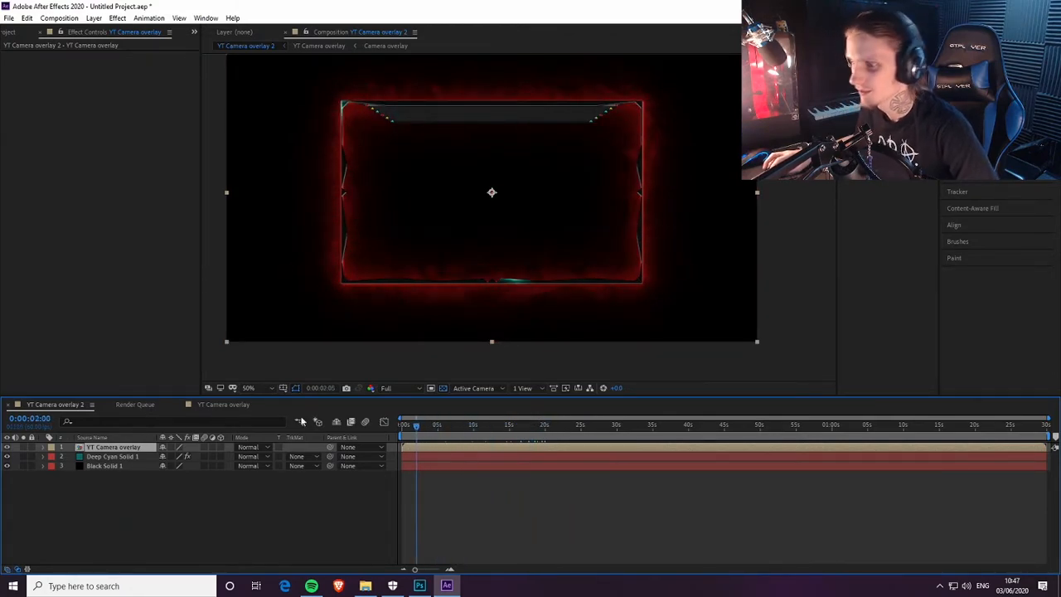
left_click(7, 456)
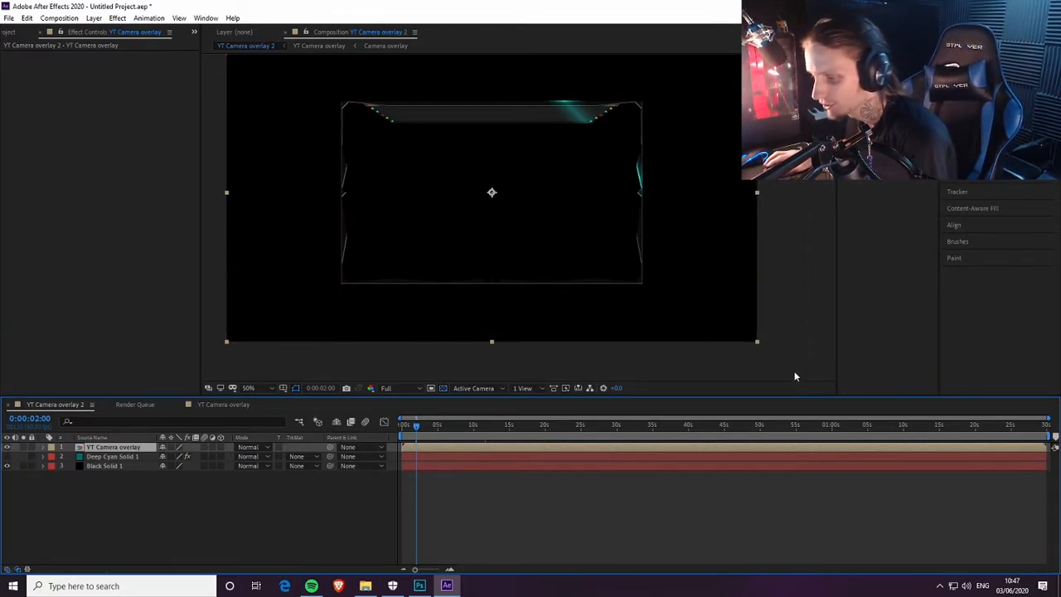
left_click(6, 457)
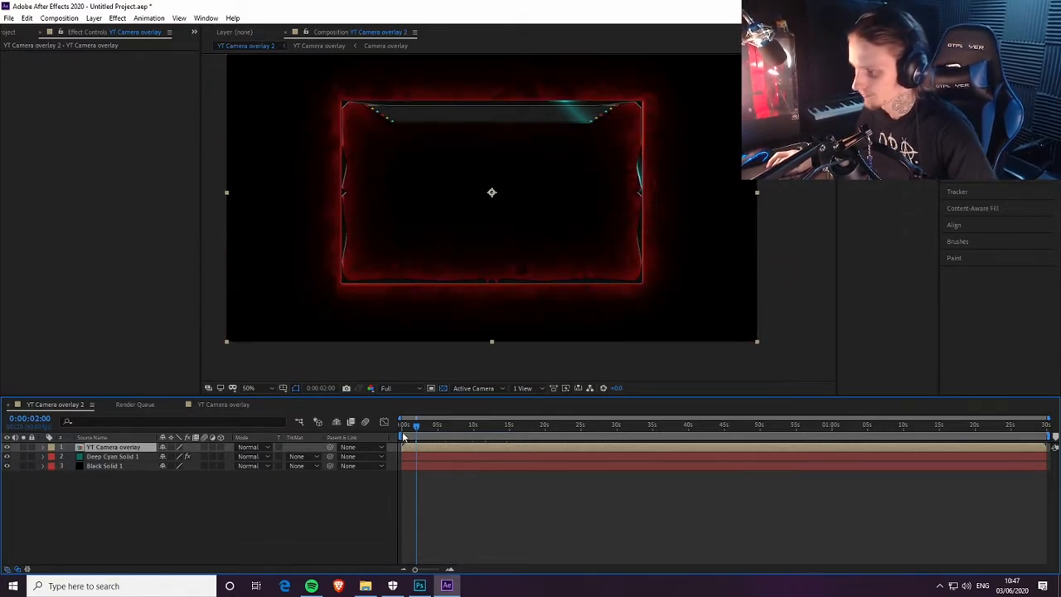
left_click_drag(407, 428, 401, 426)
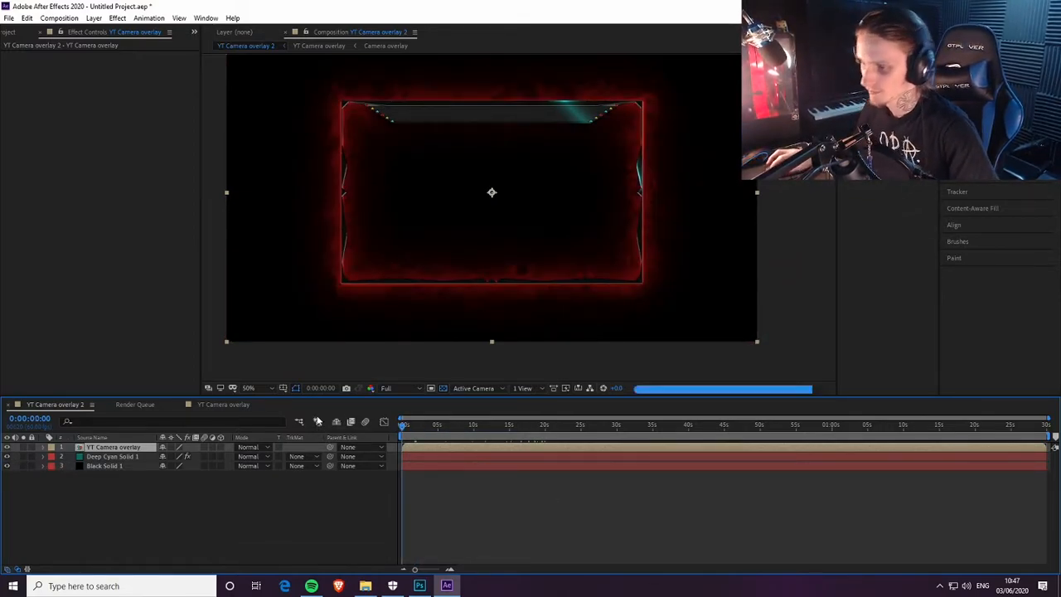
Step: Hide the mask outline of Deep Cyan Solid 1 and collapse Saber's Customize Core and Glow Settings groups
left_click(106, 458)
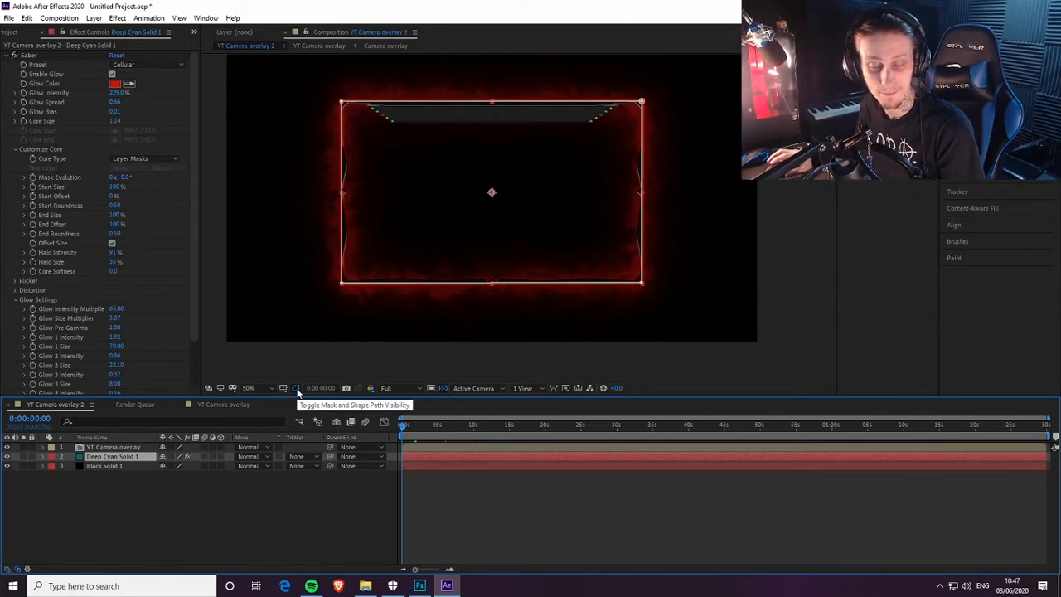
left_click(296, 388)
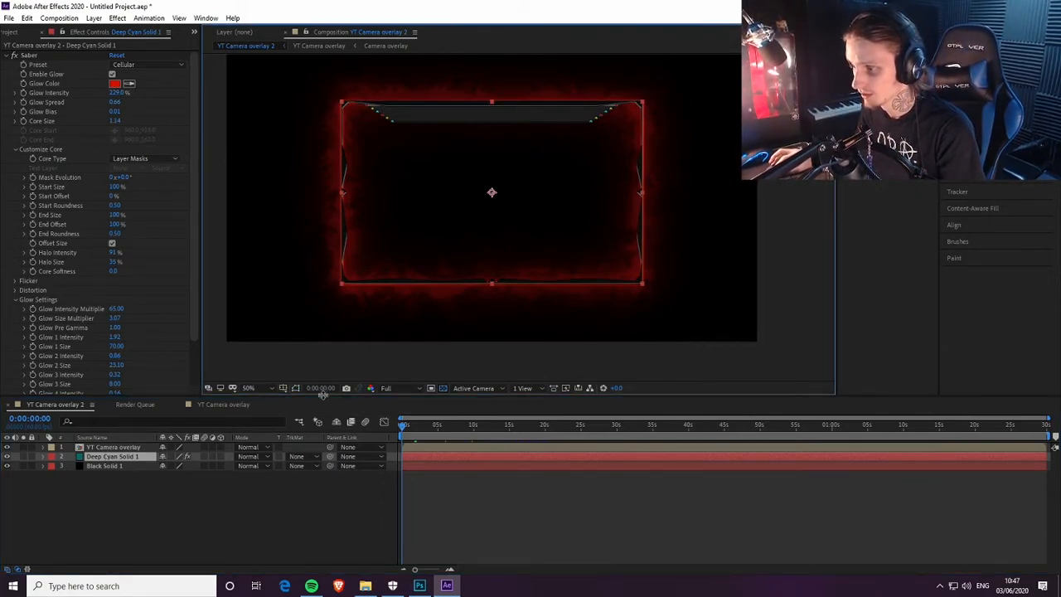
left_click(295, 388)
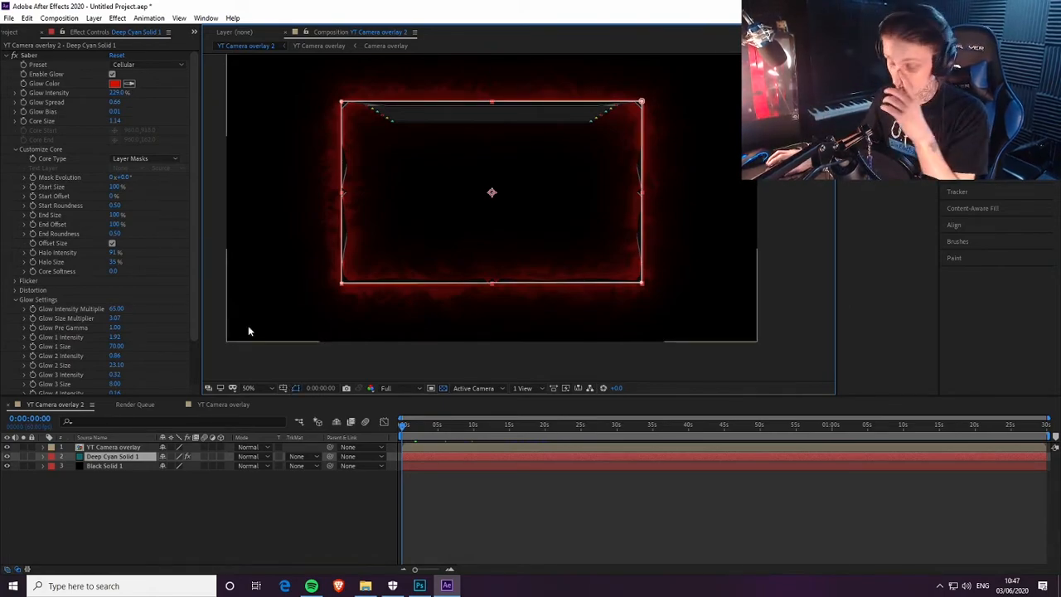
left_click(300, 390)
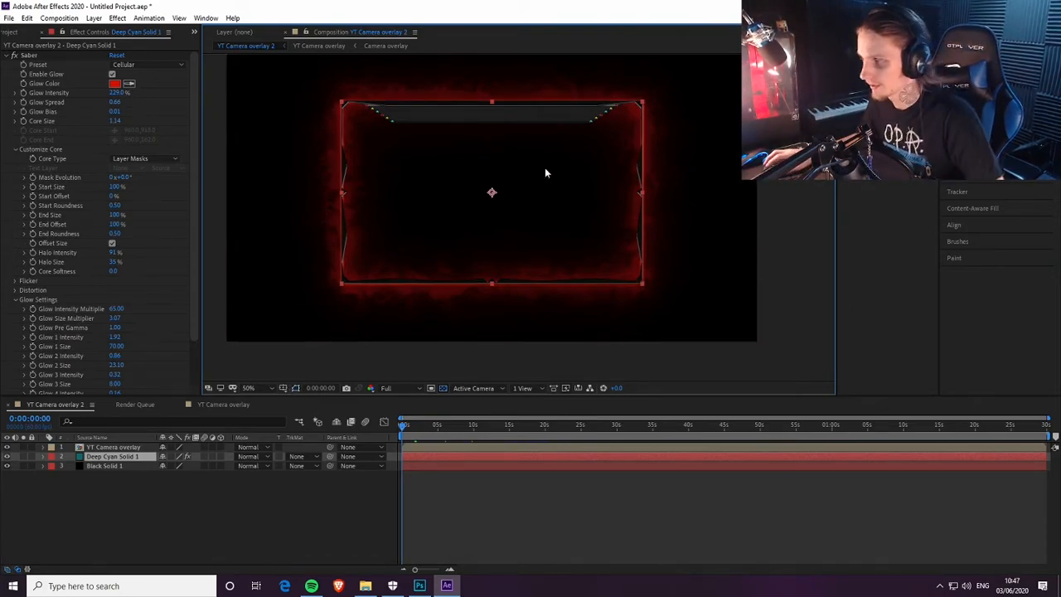
left_click(15, 150)
left_click(16, 177)
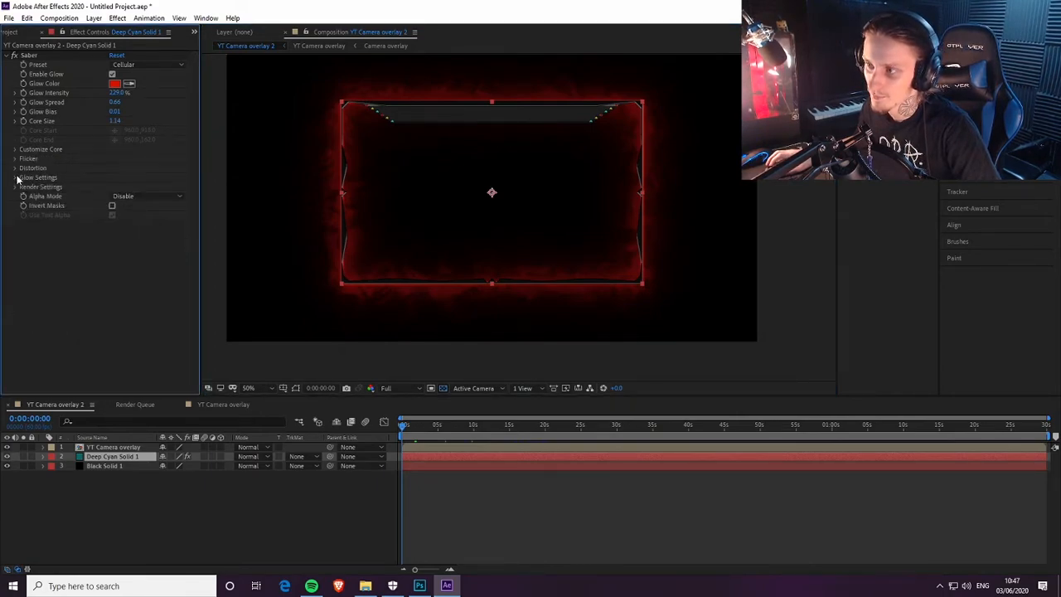
Step: Try reducing Saber's Glow Intensity to 0%, and undo the change
left_click_drag(114, 93, 22, 93)
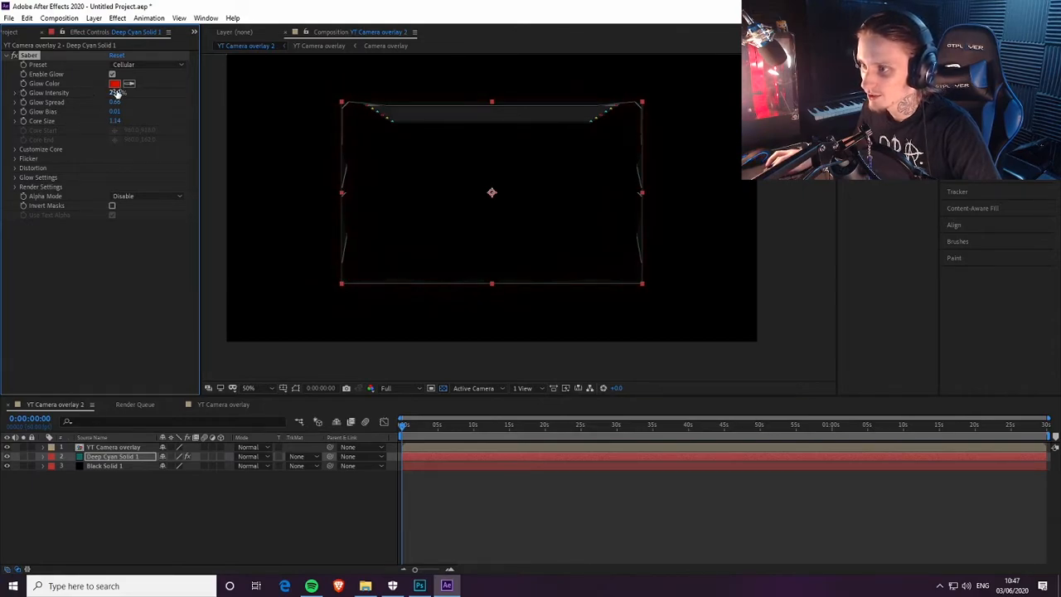
key("ctrl+z")
type("0")
key("Return")
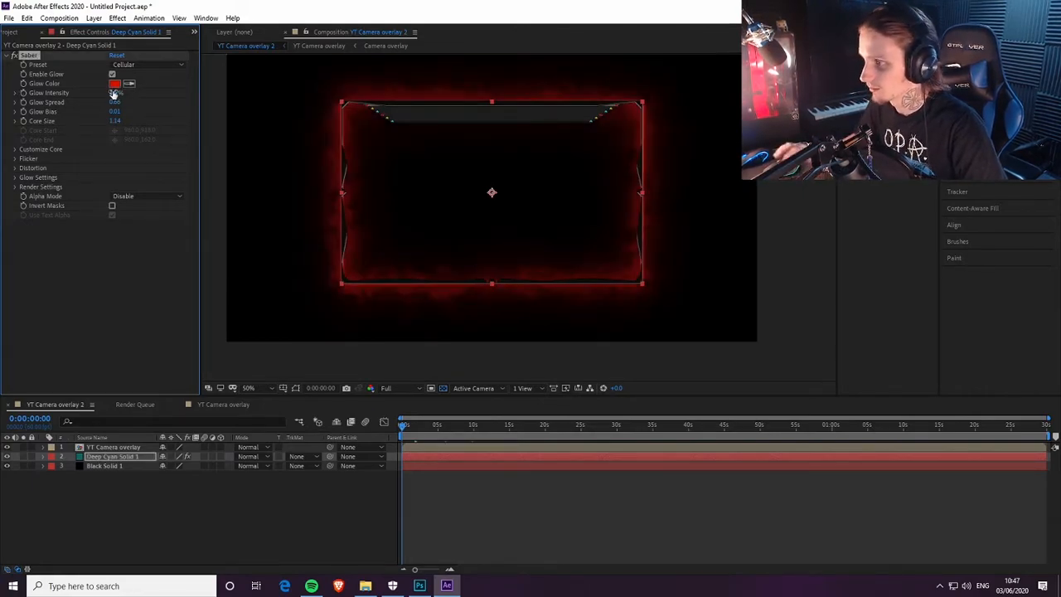
key("ctrl+z")
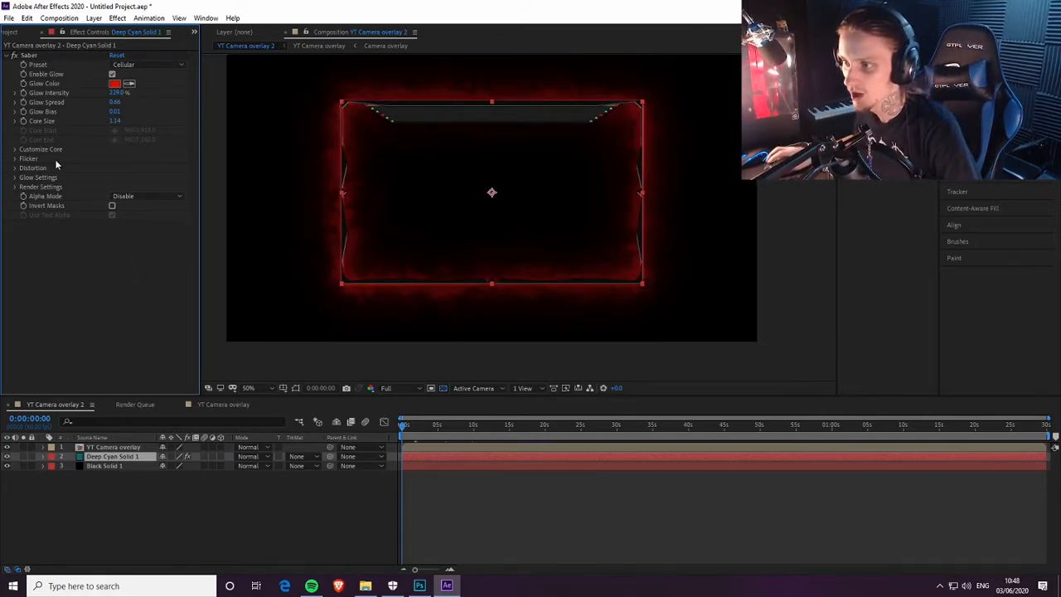
Step: Enable keyframing for Saber's Glow Intensity at 0:00:00:00 and reveal the Saber properties of Deep Cyan Solid 1 in the timeline
left_click(23, 92)
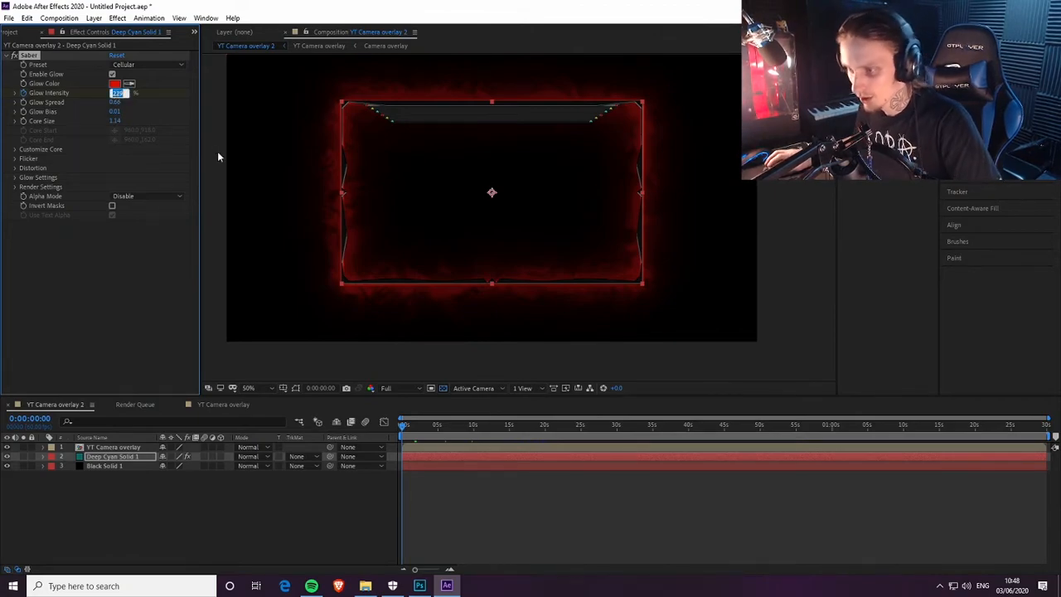
left_click(108, 265)
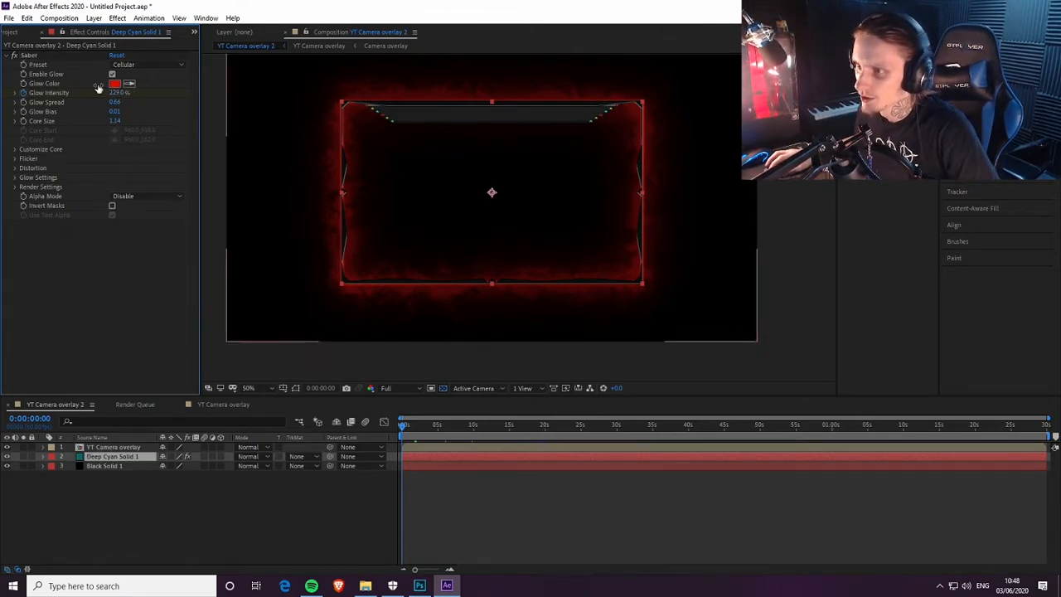
left_click(43, 457)
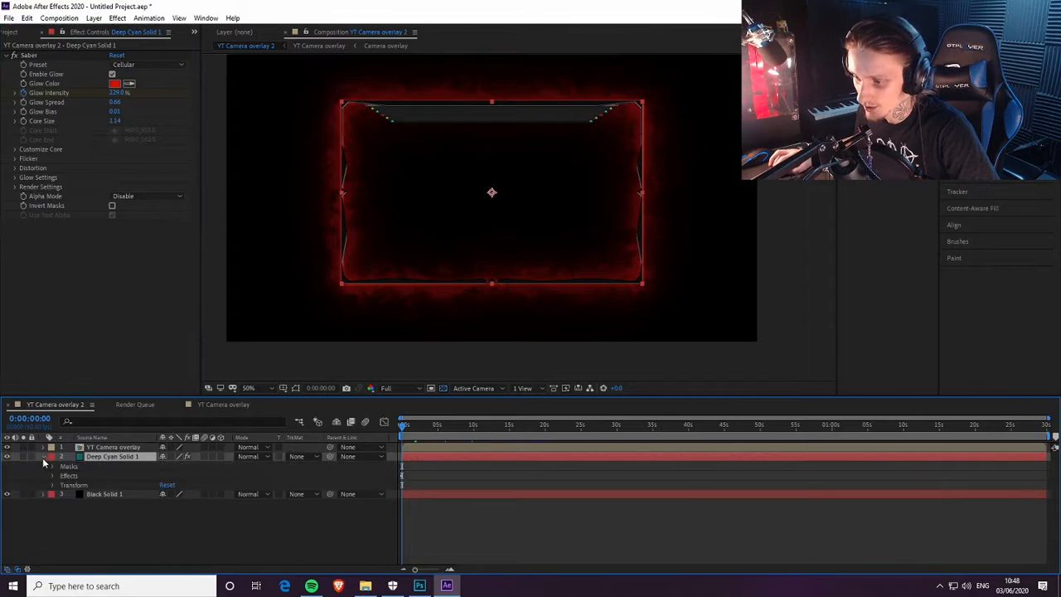
left_click(52, 476)
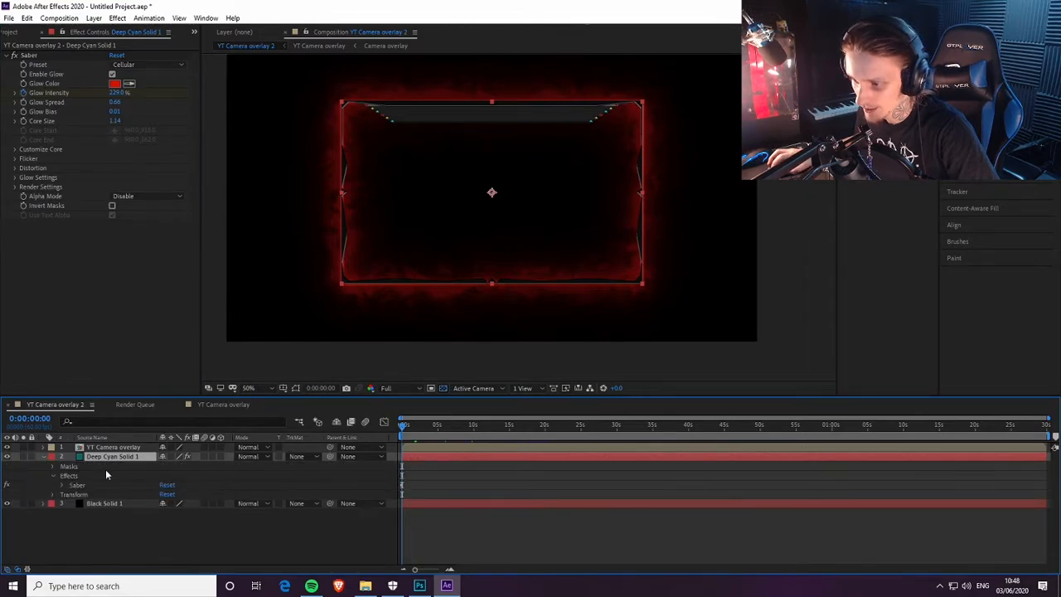
left_click(61, 487)
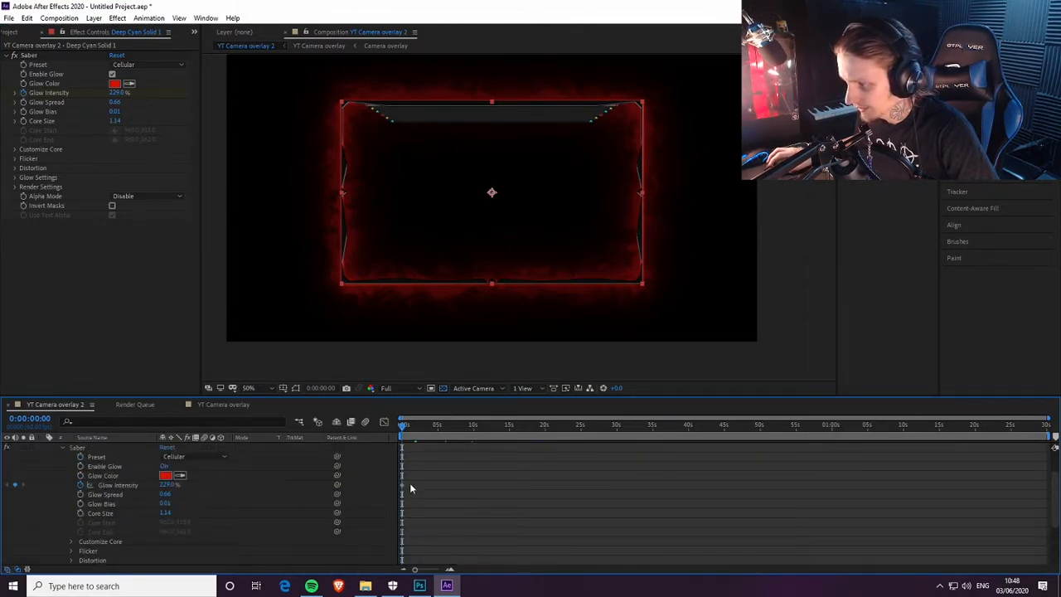
Step: Add a Glow Intensity keyframe of 233% at 0:00:10:00
left_click_drag(402, 427, 473, 437)
left_click(42, 419)
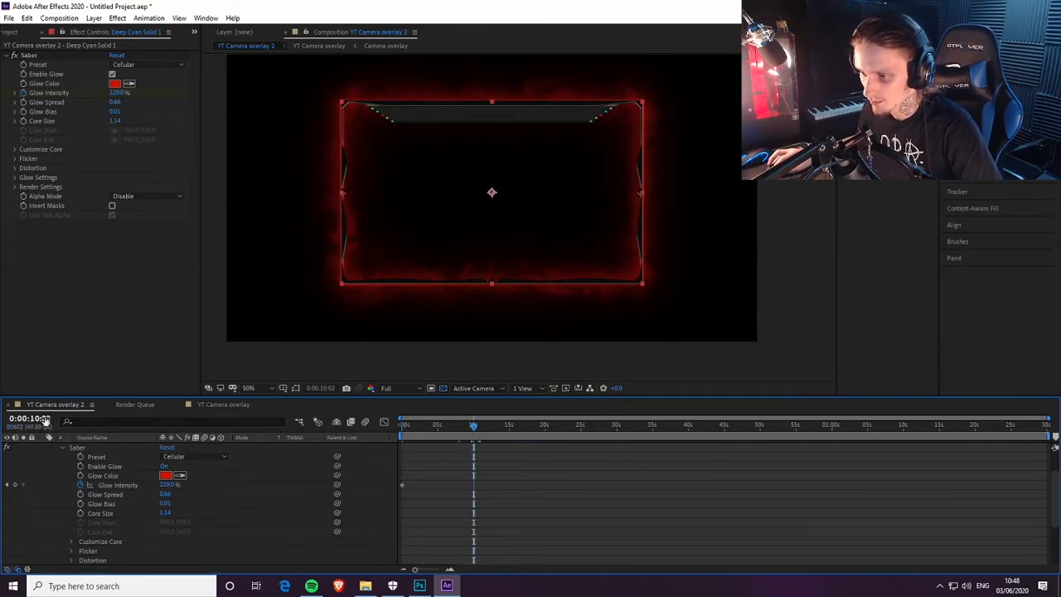
key("Return")
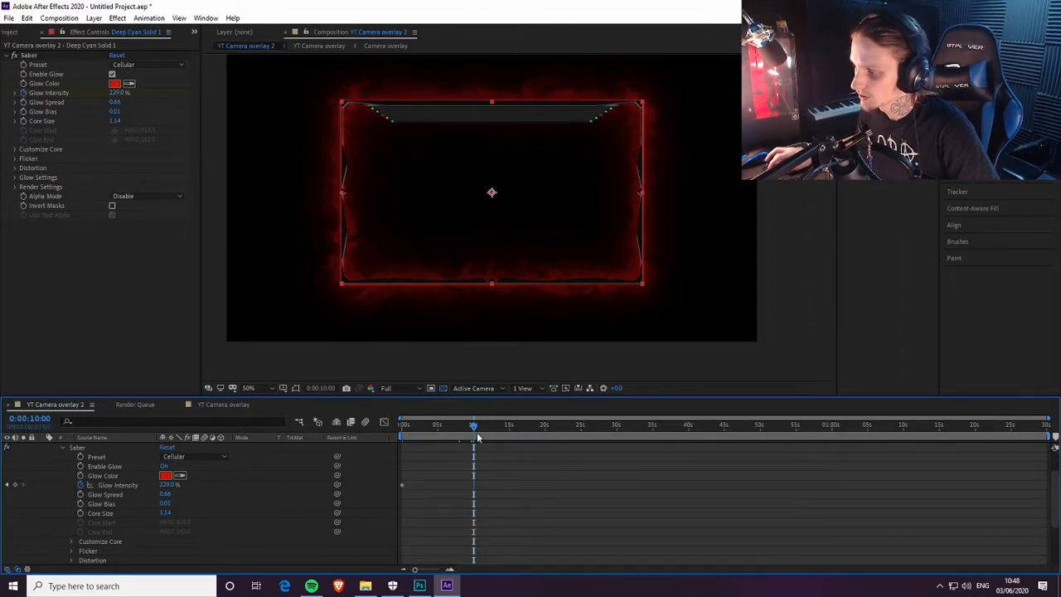
left_click(119, 93)
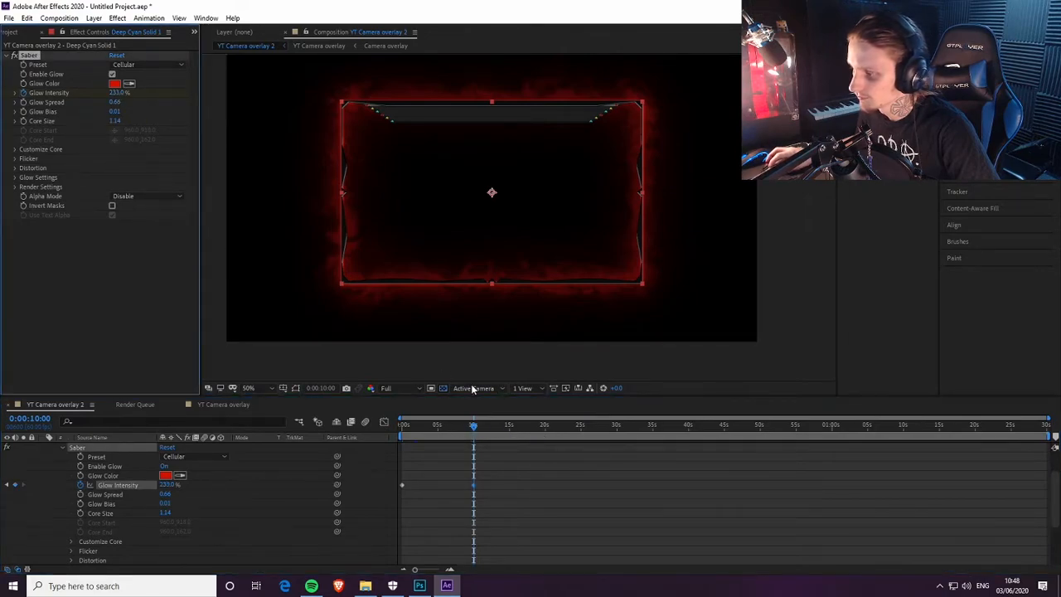
Step: Set the Glow Intensity keyframe at 0:00:00:00 to 0%
left_click_drag(470, 428, 402, 427)
left_click(116, 92)
type("0")
key("Return")
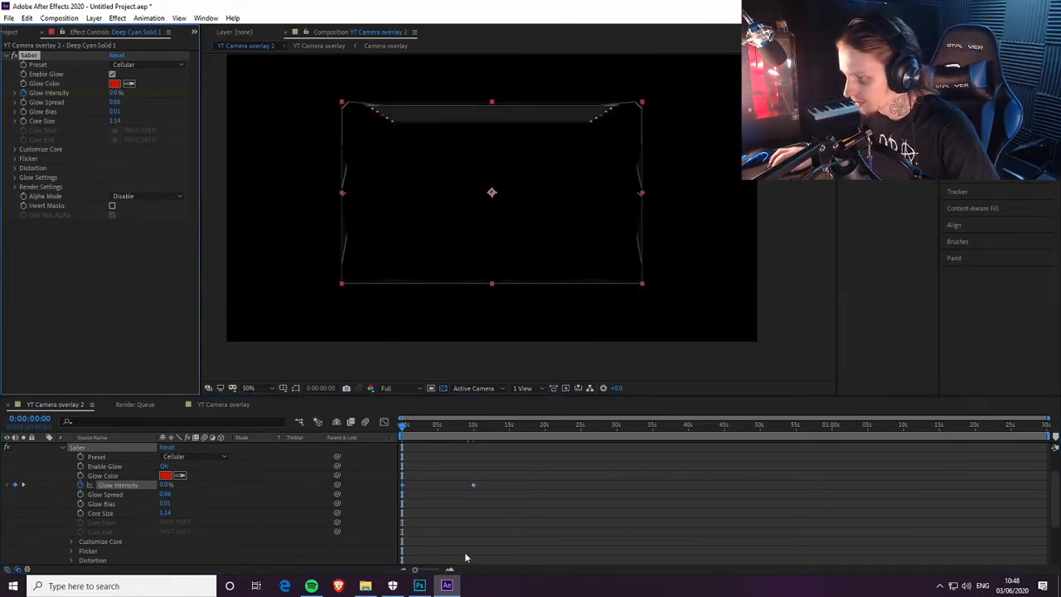
Step: Go to the Glow Intensity keyframe at 0:00:10:00 and set its value to 229%
right_click(473, 488)
left_click(514, 373)
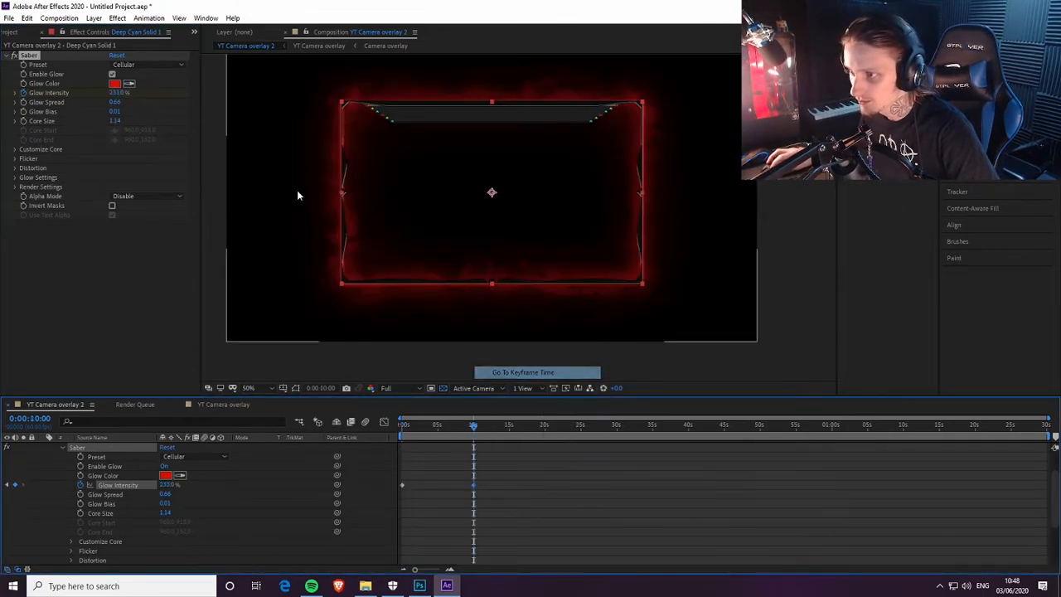
left_click(120, 93)
left_click(111, 286)
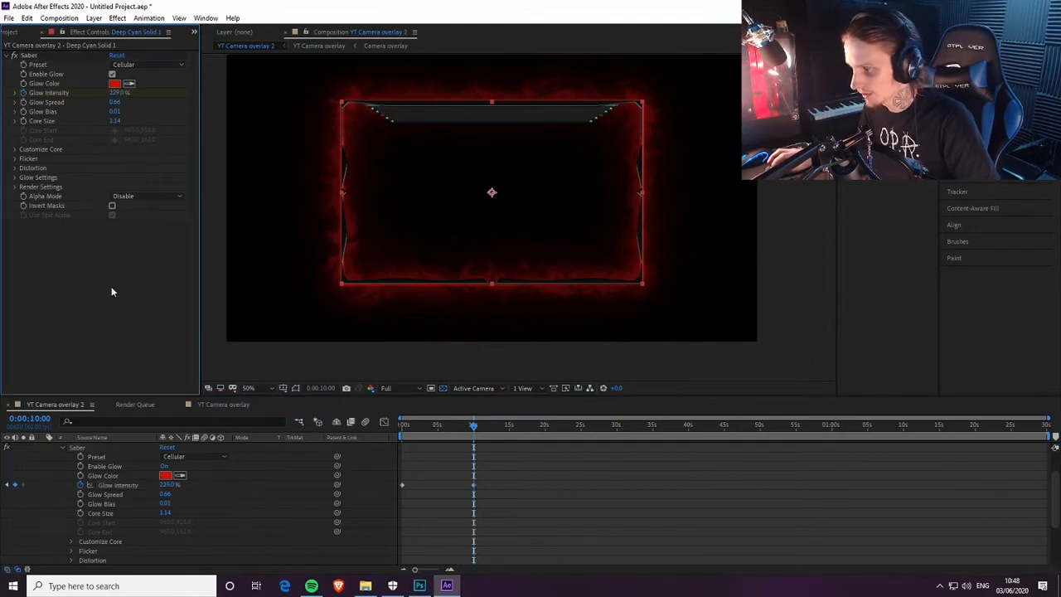
Step: Add a Glow Intensity keyframe of 0% at 0:00:20:00
left_click(32, 419)
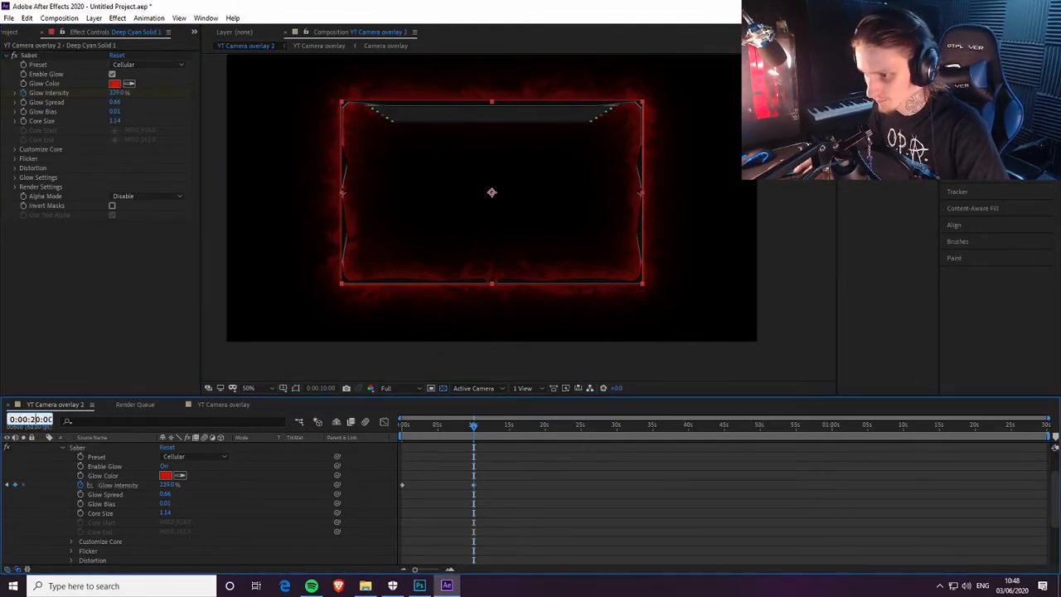
key("Return")
left_click(116, 94)
type("0")
key("Return")
Step: Add a Glow Intensity keyframe of 229% at 0:00:30:00
left_click(30, 418)
left_click(36, 419)
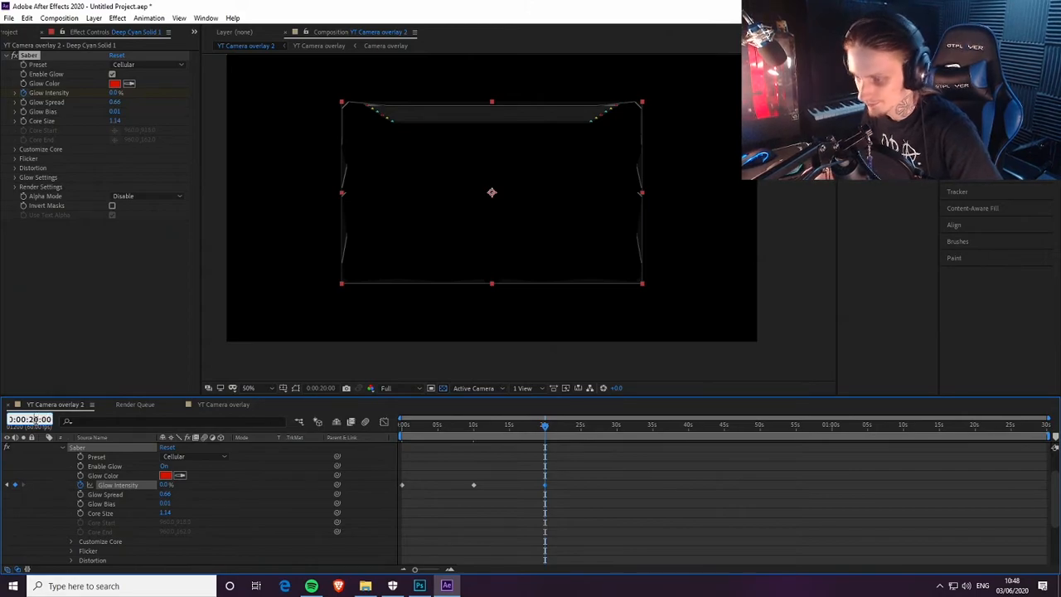
key("Return")
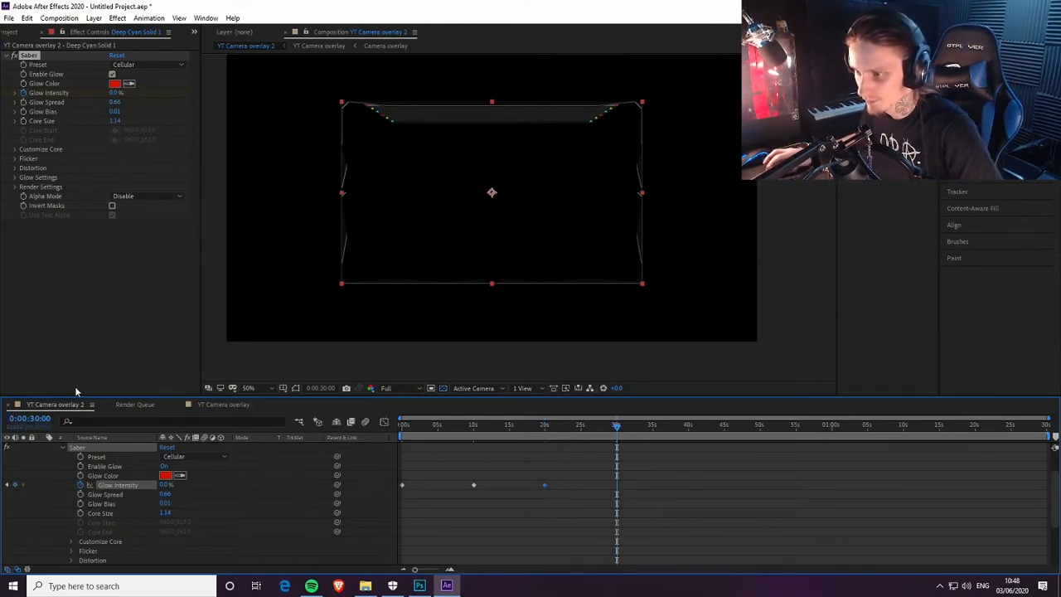
left_click(115, 93)
key("Return")
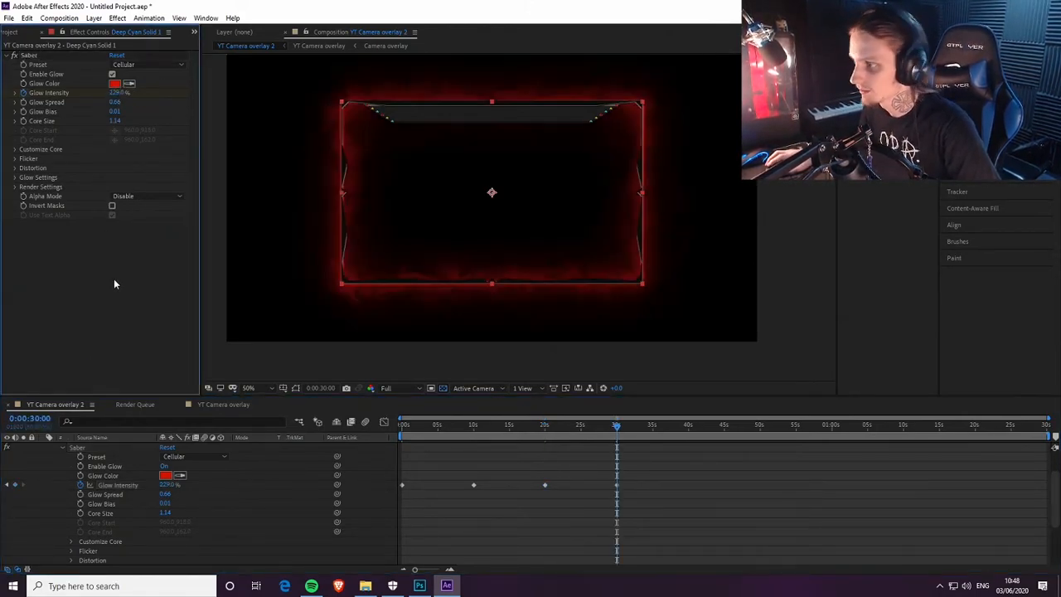
Step: Preview the pulsing glow from the start at Third resolution and scrub through the Glow Intensity keyframes between 10 and 25 seconds
key("Home")
left_click(389, 388)
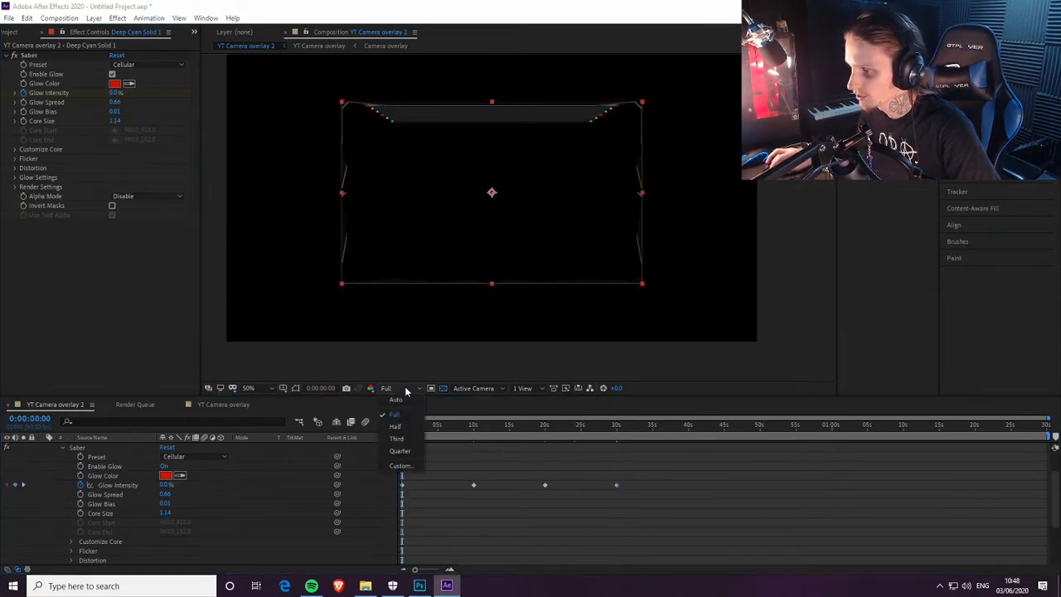
left_click(398, 436)
left_click(96, 319)
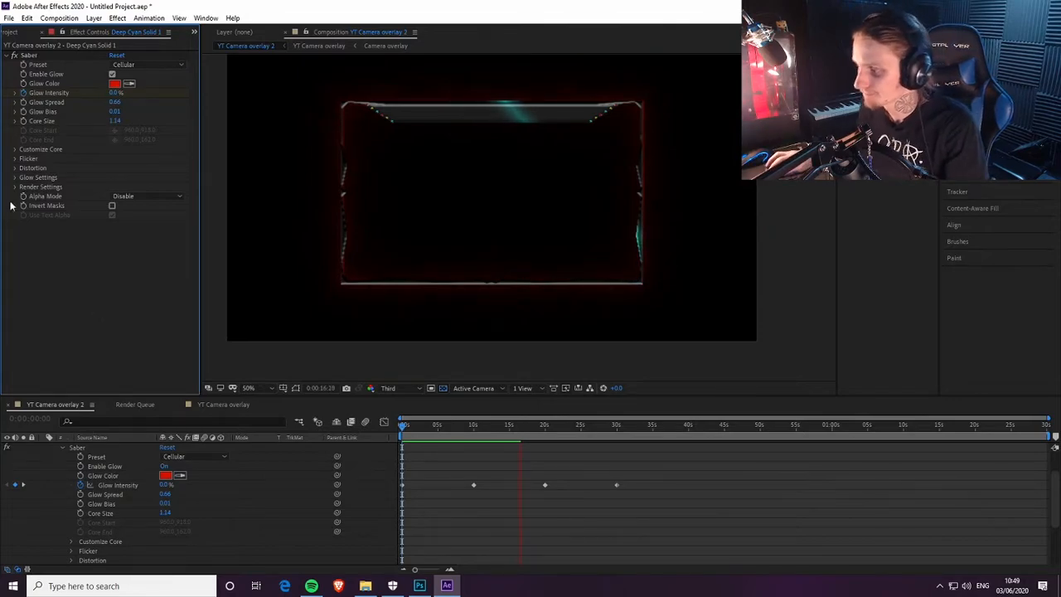
left_click(522, 449)
key("space")
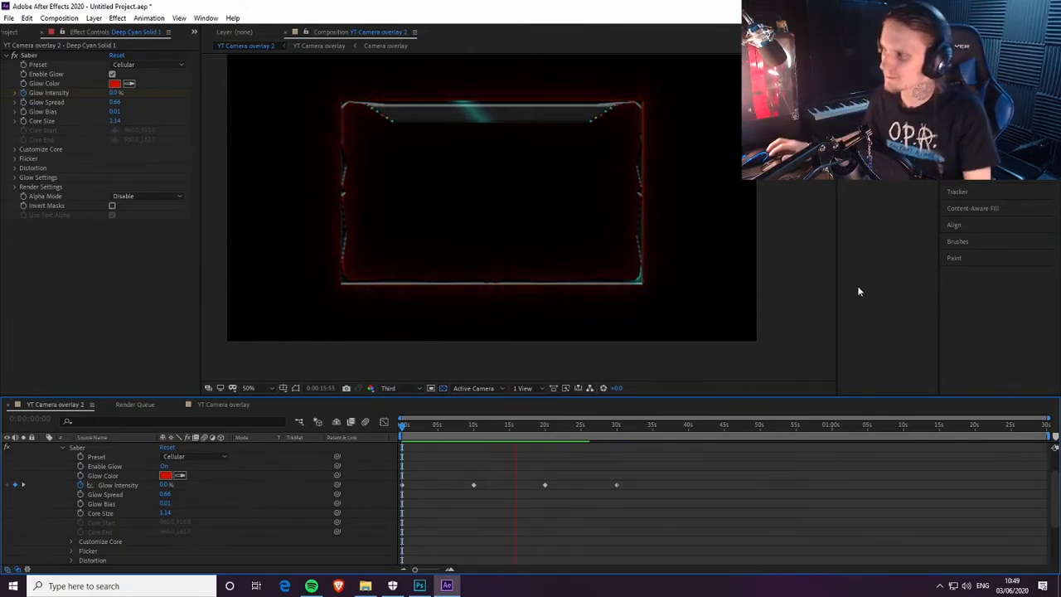
left_click(537, 426)
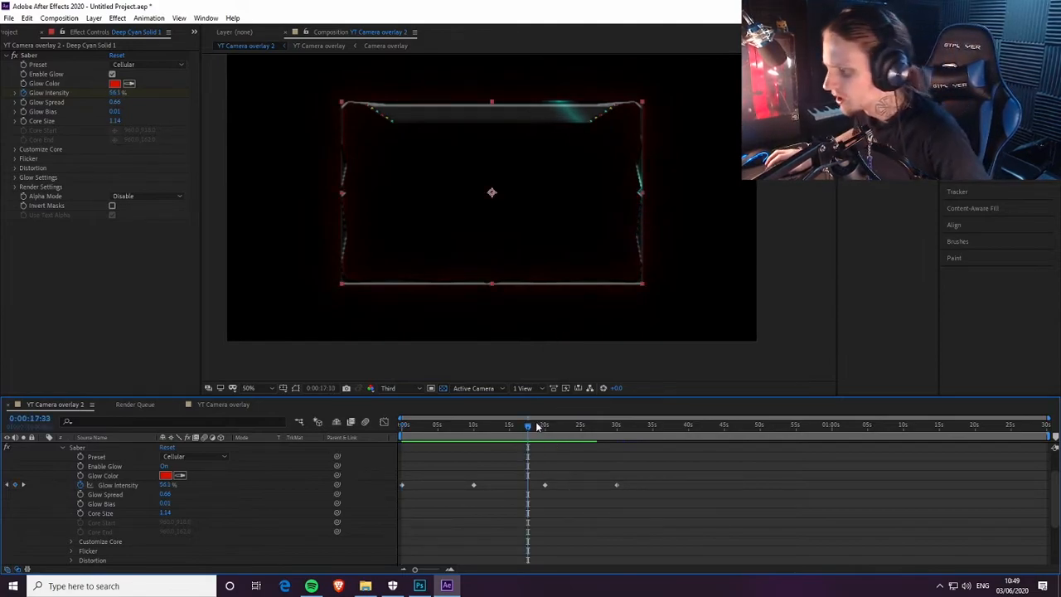
left_click(471, 426)
left_click_drag(471, 426, 578, 428)
Step: Go to the 30-second Glow Intensity keyframe, move on to 0:00:40:00, and add a Glow Intensity keyframe of 0% there
right_click(616, 484)
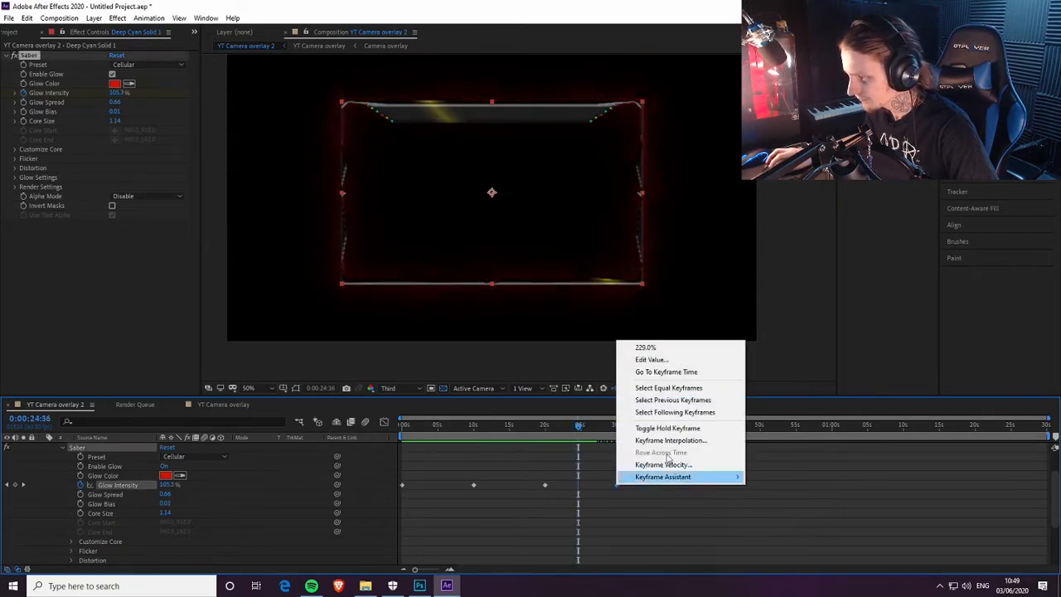
left_click(671, 372)
left_click(34, 419)
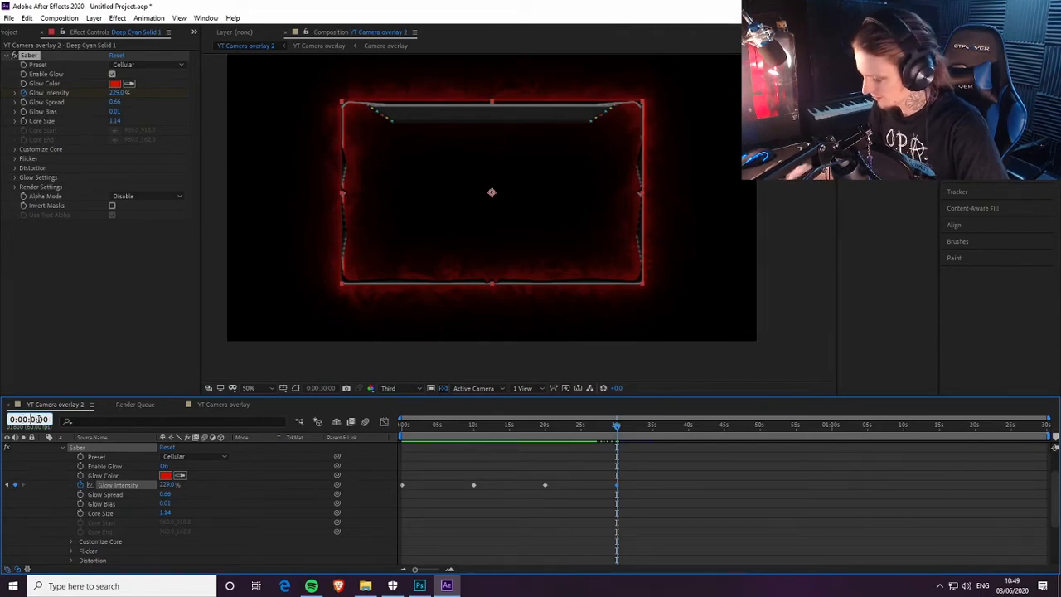
key("Return")
left_click(116, 93)
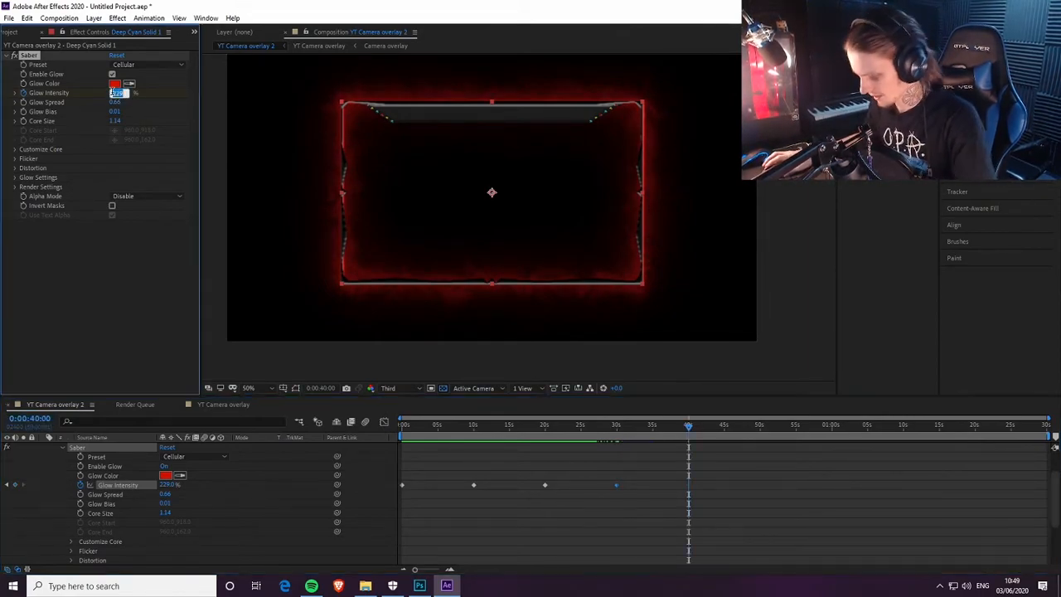
type("0")
key("Return")
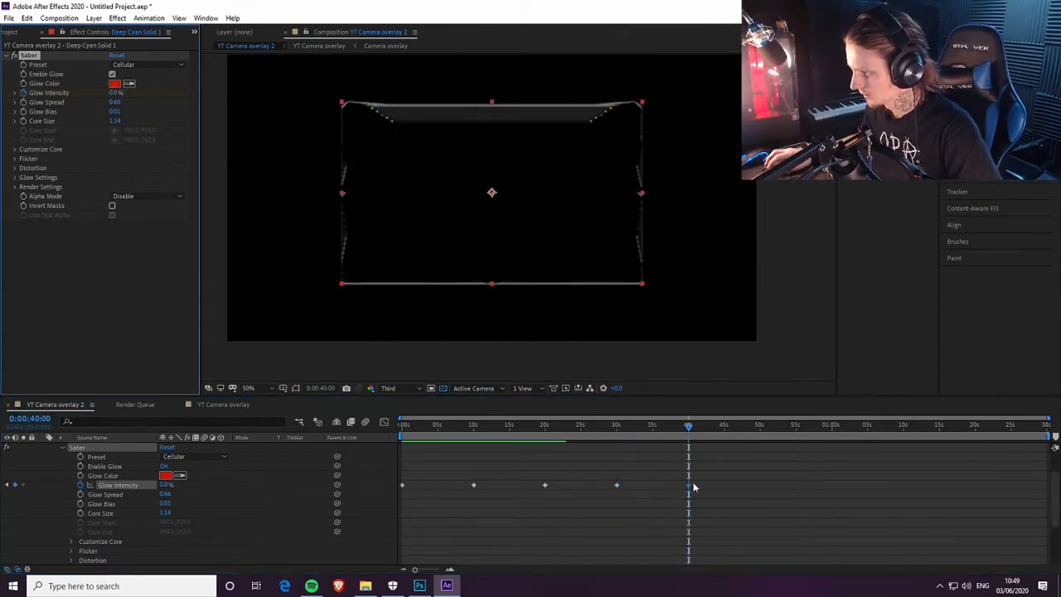
Step: Go to 0:00:50:00 and add a Glow Intensity keyframe of 229% there
left_click(33, 418)
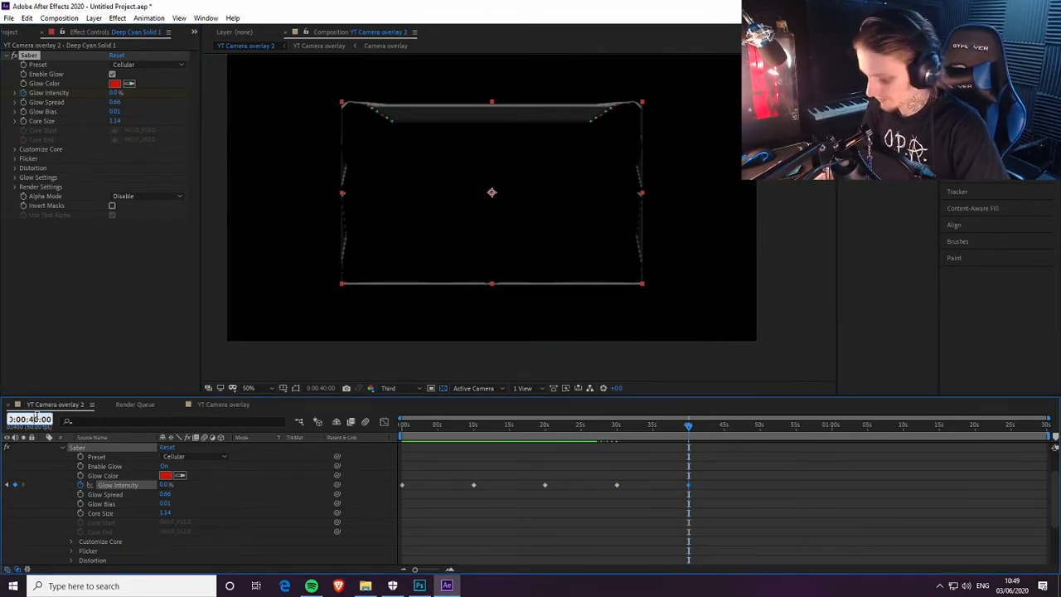
type("5000")
key("Return")
left_click(116, 93)
type("229")
key("Return")
Step: Go to 0:01:00:00 and add a Glow Intensity keyframe of 0% there
left_click(29, 419)
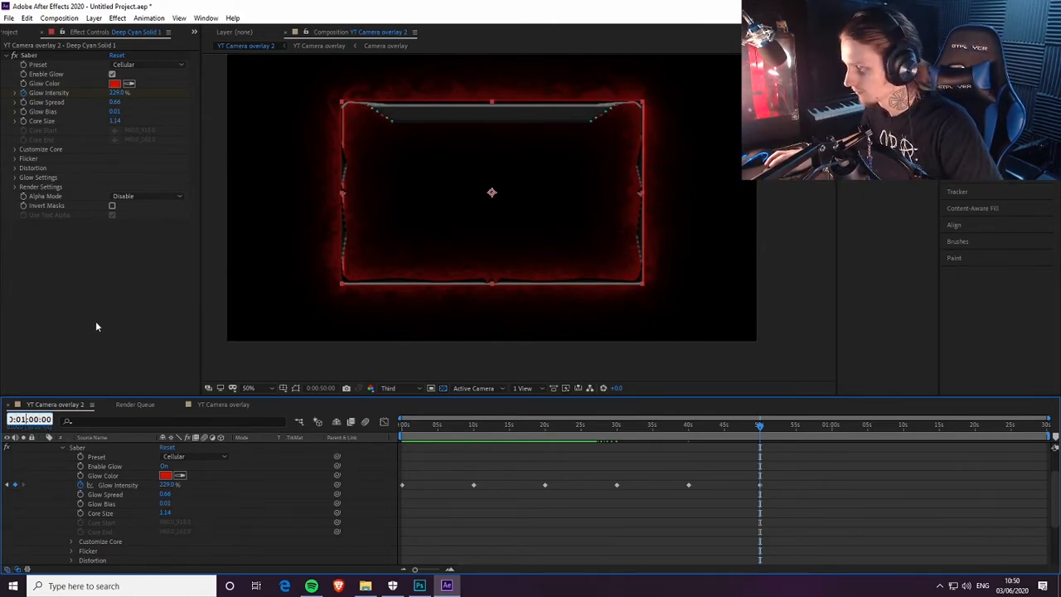
key("Return")
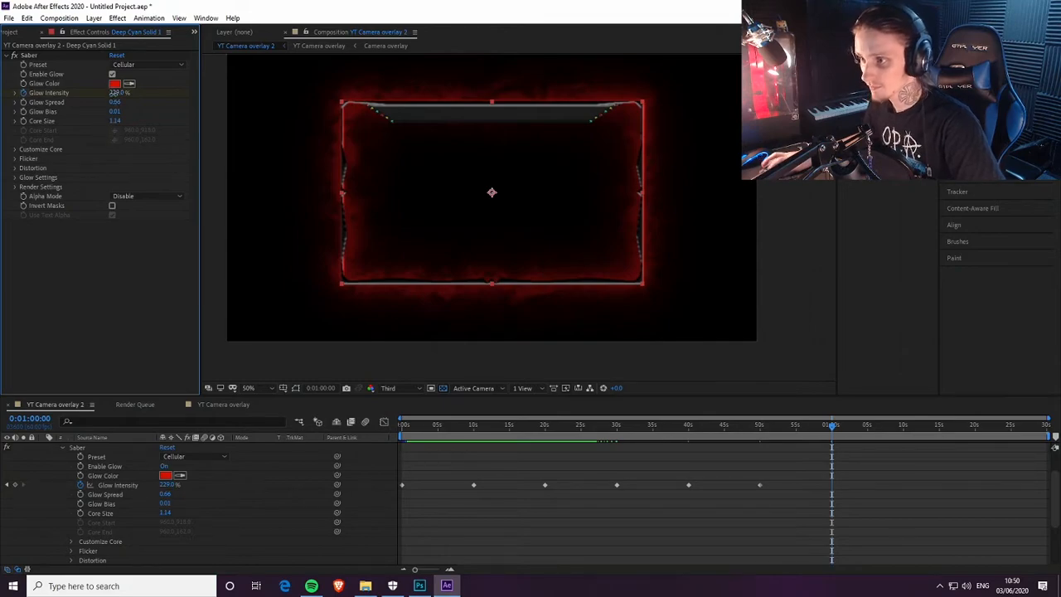
type("0")
key("Return")
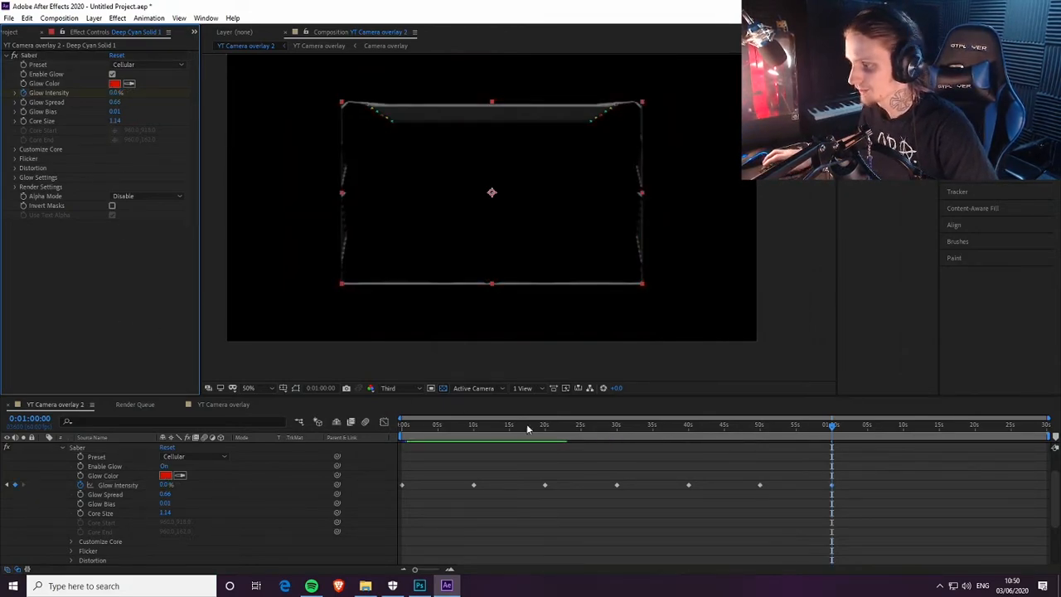
left_click(918, 521)
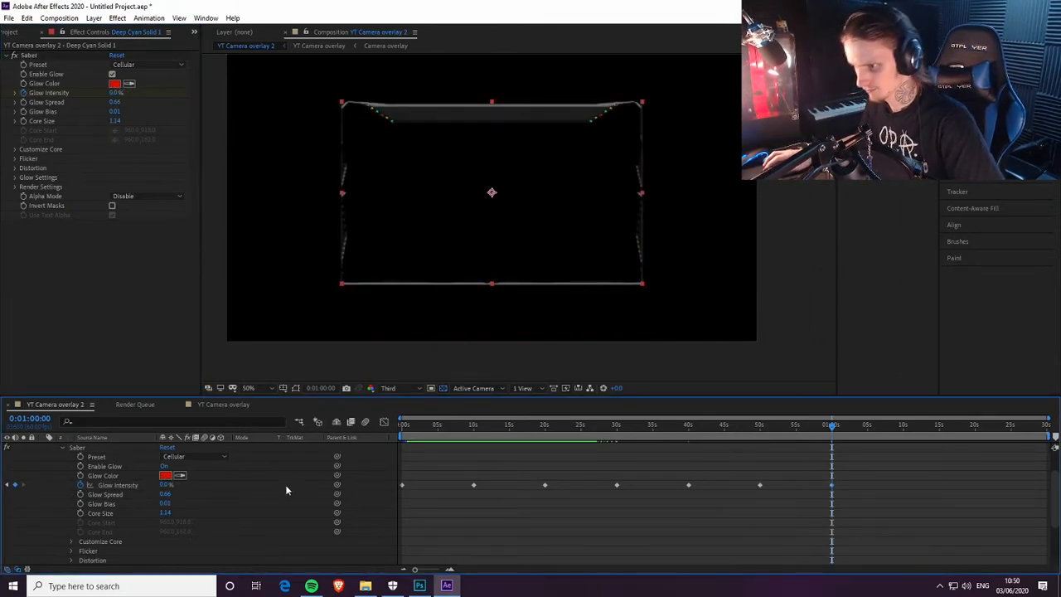
Step: Set the duration of the YT Camera overlay 2 composition to 0:01:00:00
right_click(852, 412)
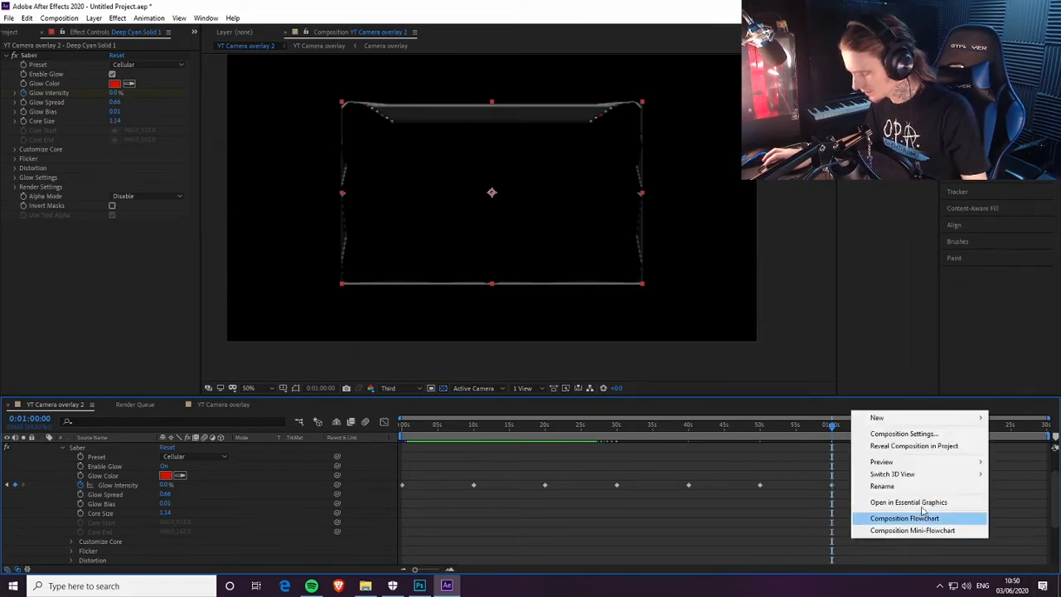
left_click(904, 434)
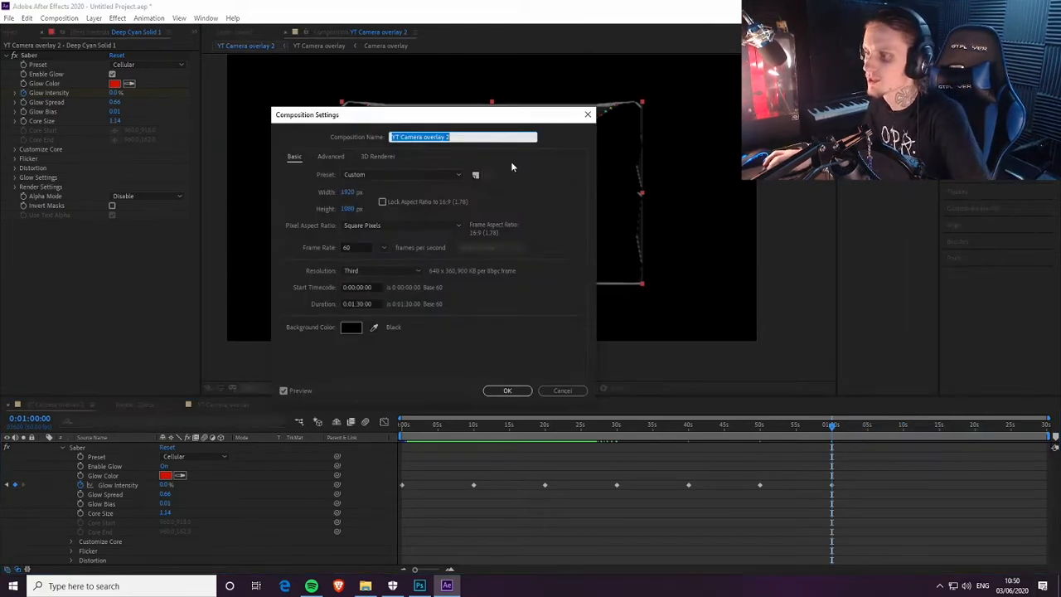
left_click(363, 303)
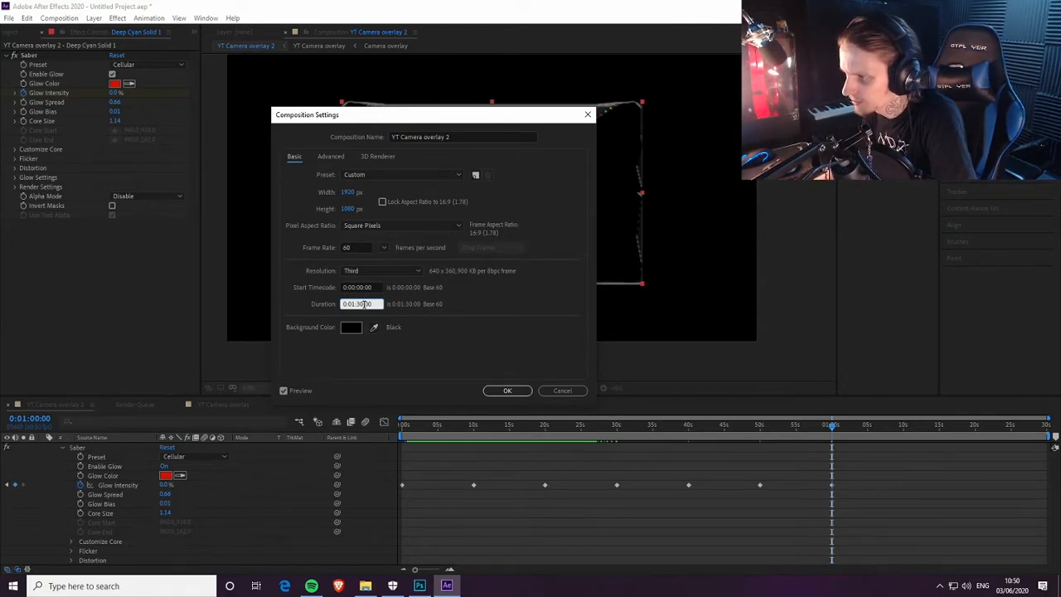
left_click(521, 396)
left_click(673, 538)
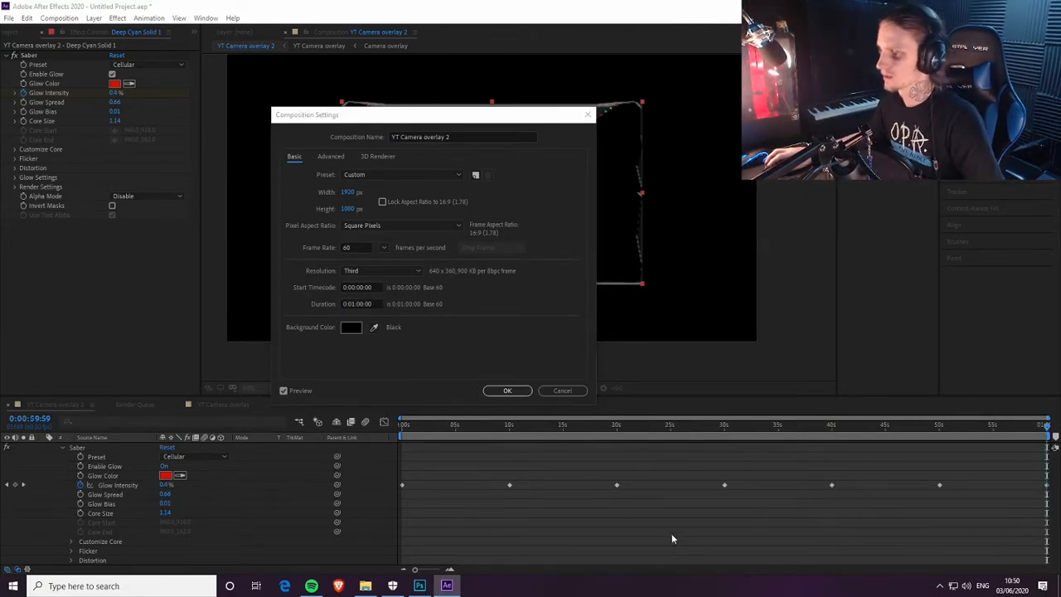
left_click(522, 391)
left_click_drag(412, 425, 496, 437)
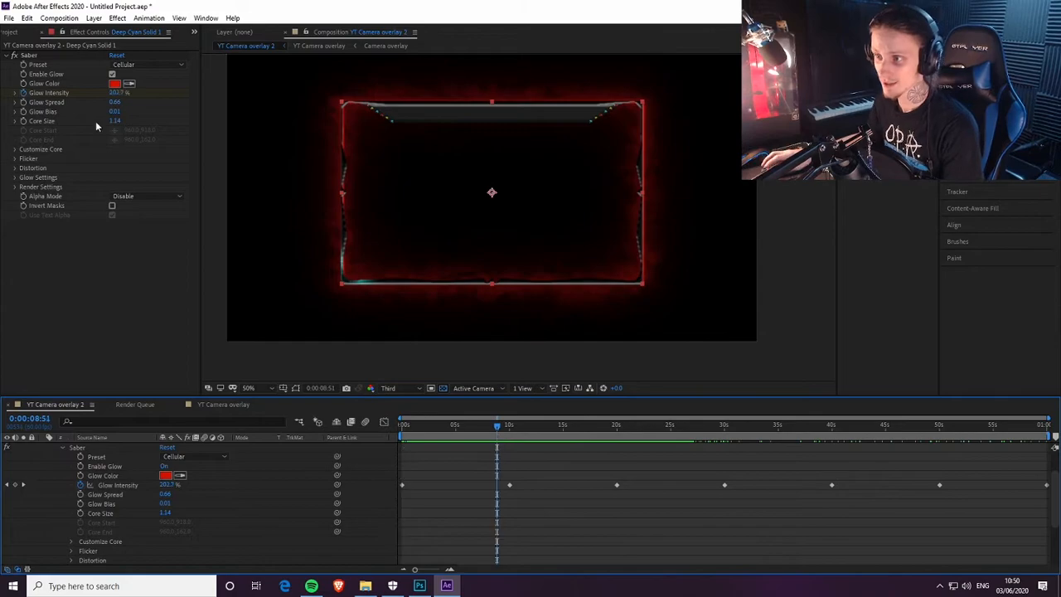
left_click(113, 83)
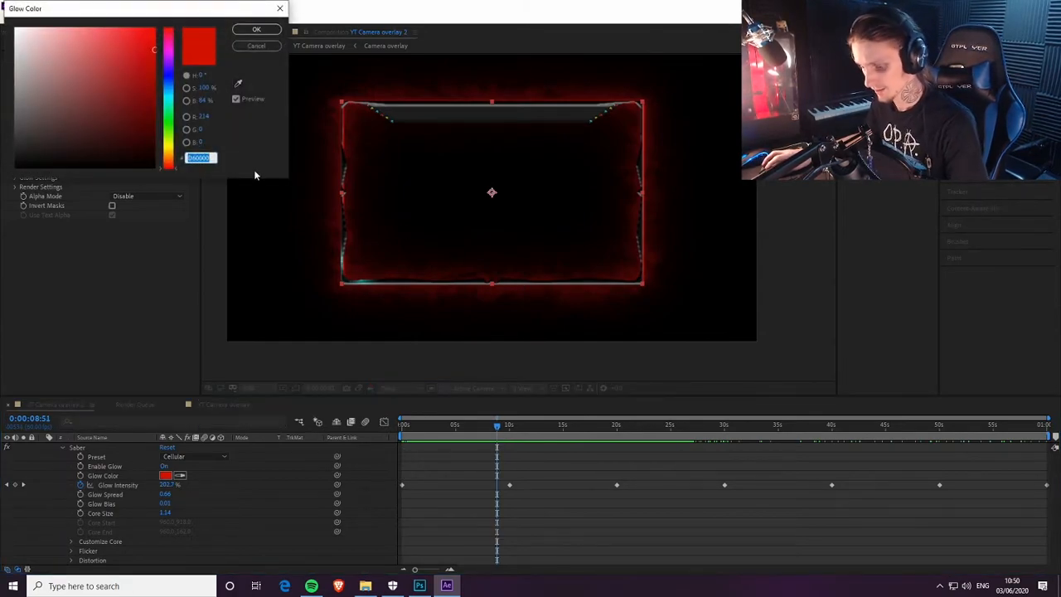
left_click(262, 48)
Step: At 0:00:00:00, set the Saber Glow Color to teal 00D6C4 and enable keyframing for it
left_click_drag(495, 428, 365, 448)
left_click(114, 83)
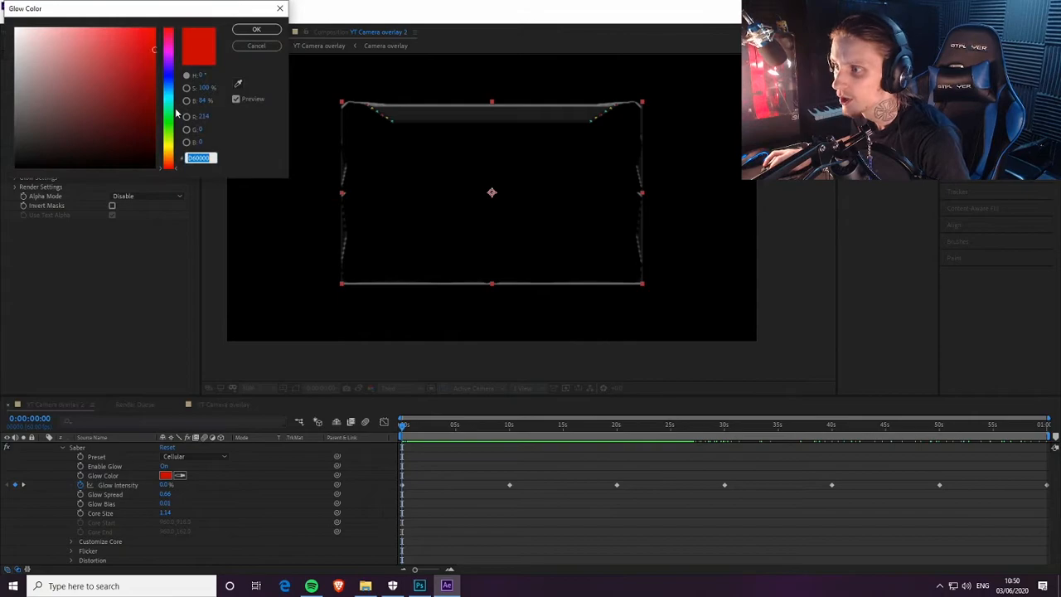
left_click(170, 106)
left_click(257, 29)
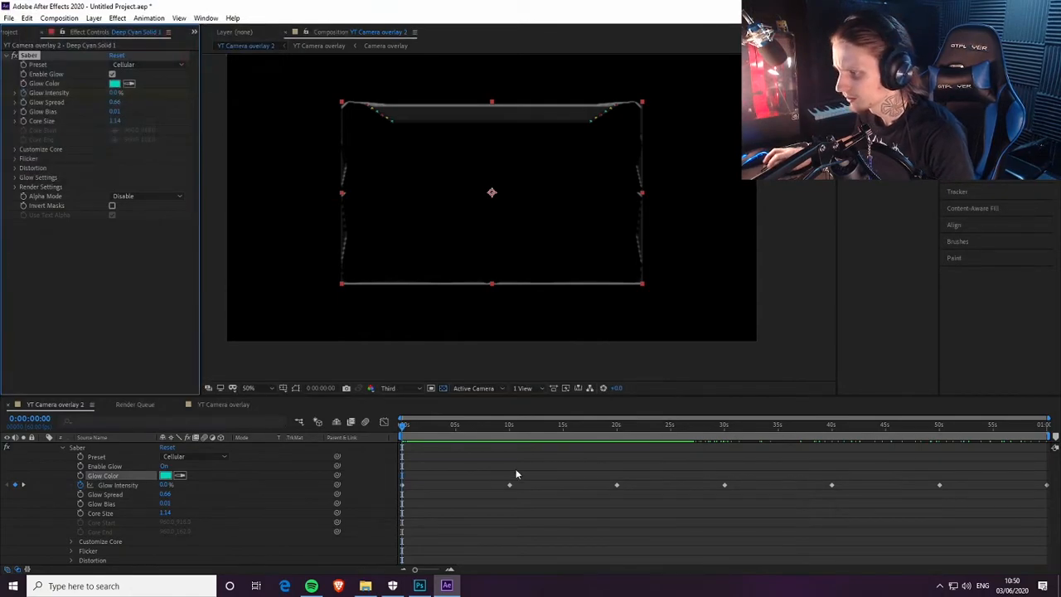
mouse_move(406, 429)
left_mouse_down()
mouse_move(509, 431)
mouse_move(388, 433)
left_mouse_up()
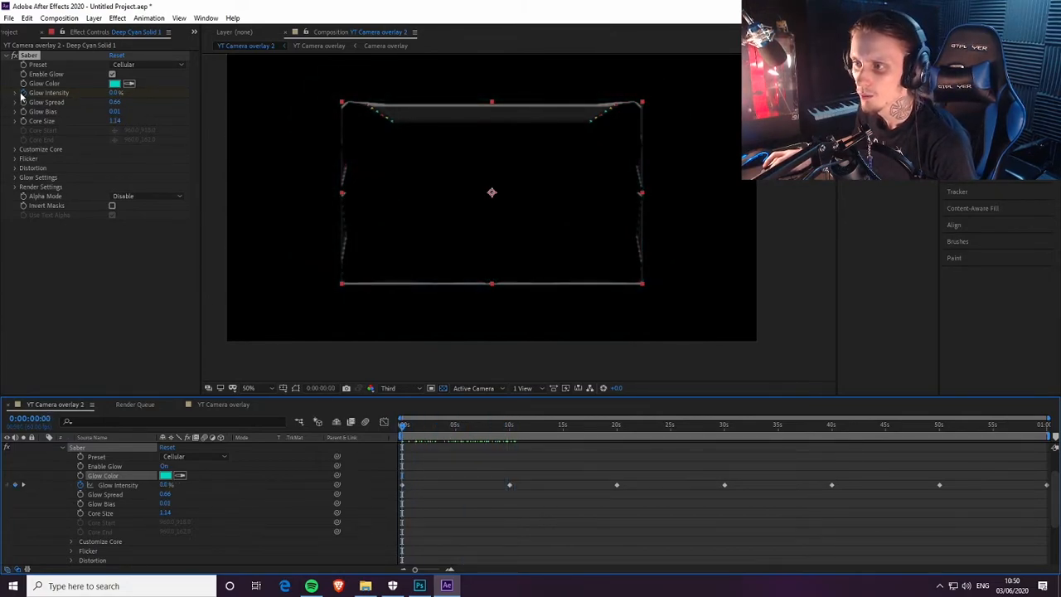
left_click(24, 84)
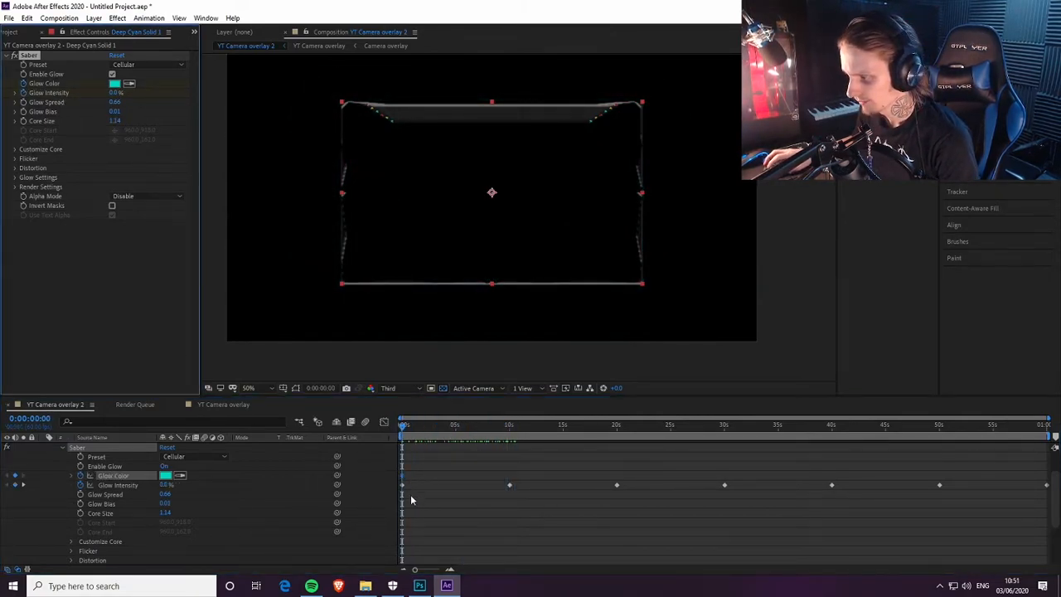
Step: Preview up to 20 seconds and add a teal Glow Color keyframe at about 0:00:19:45, just before the Glow Intensity keyframe
left_click_drag(407, 428, 613, 443)
key("space")
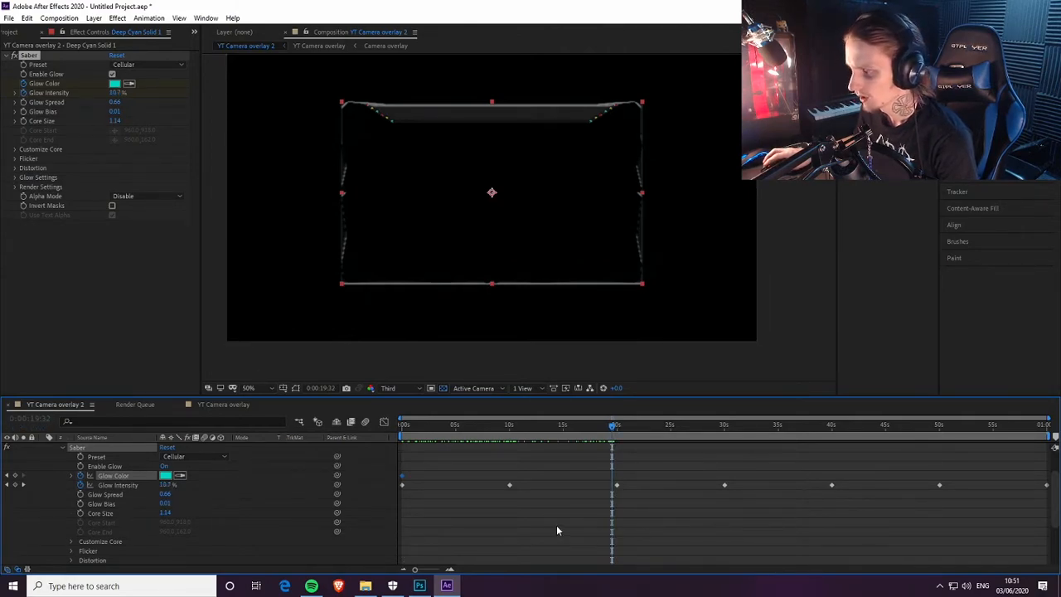
left_click(615, 426)
left_click_drag(615, 426, 614, 426)
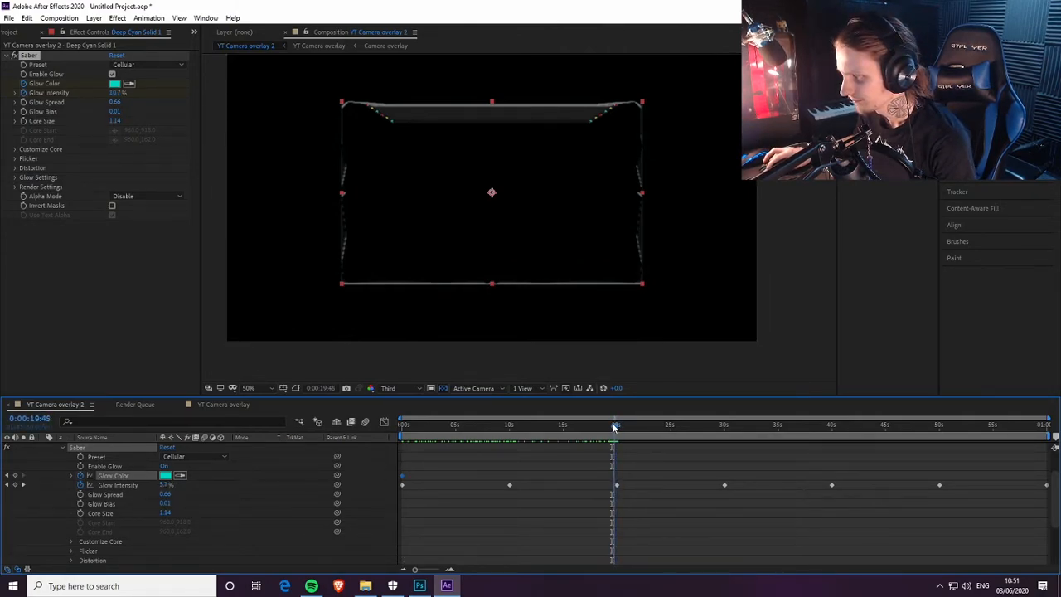
left_click(15, 476)
Step: Move just past the 20-second intensity keyframe to 0:00:20:28 and add a yellow D6CE00 Glow Color keyframe
left_click_drag(617, 427, 621, 426)
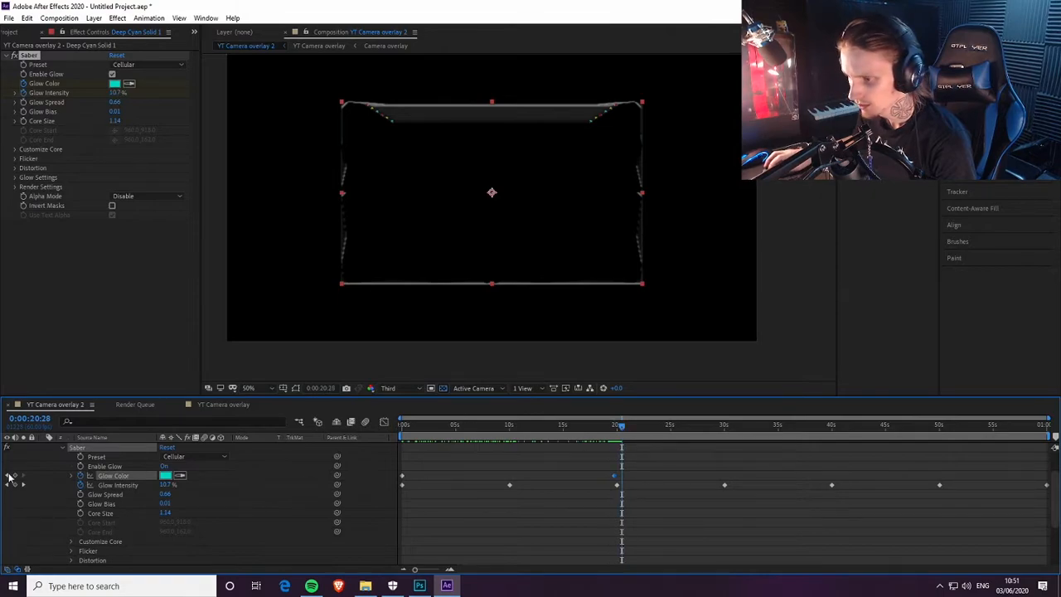
left_click(168, 475)
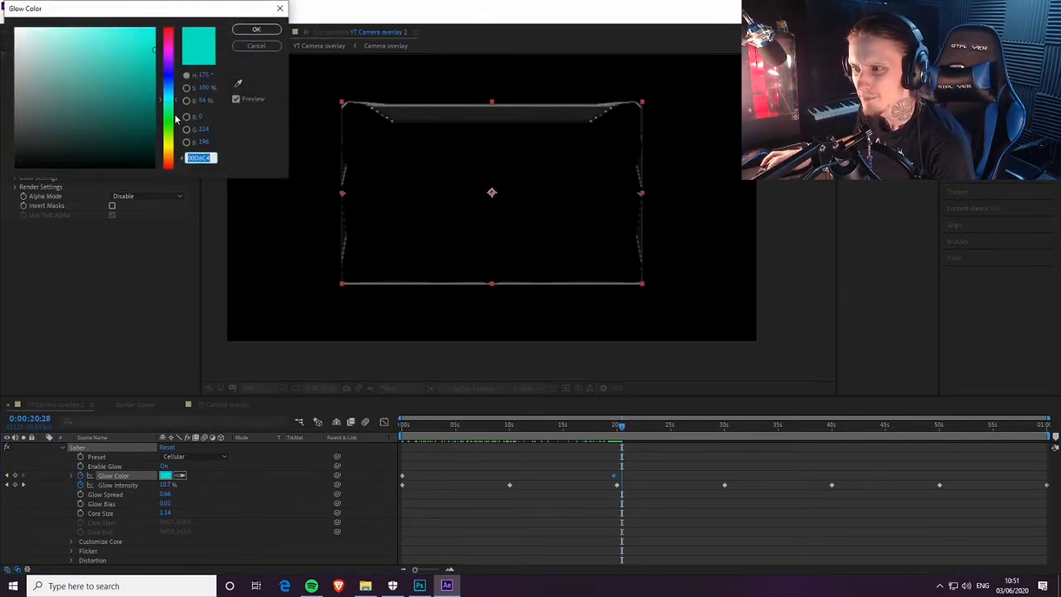
left_click(169, 148)
left_click(256, 30)
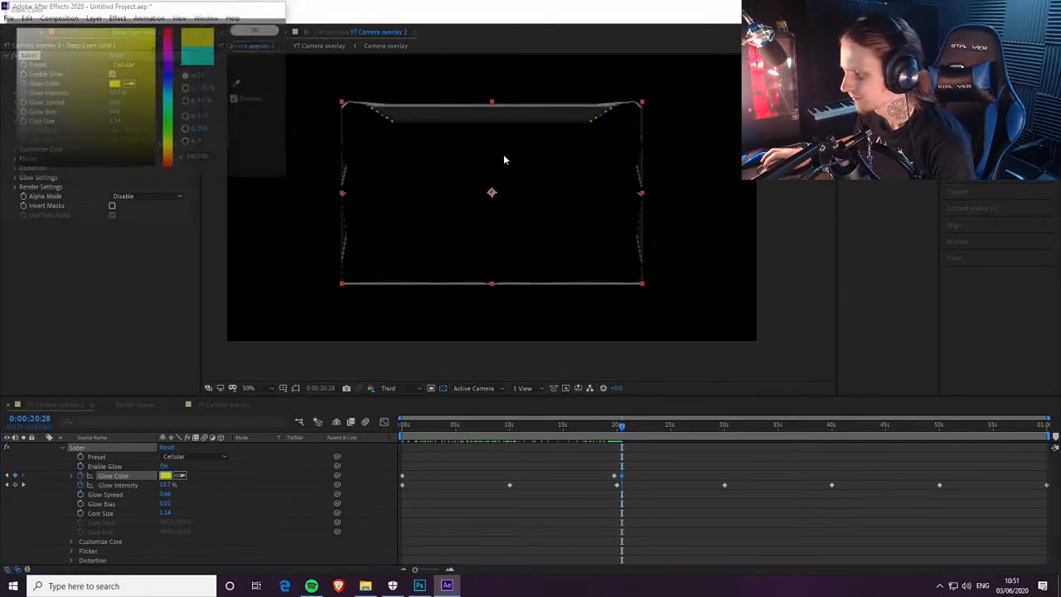
Step: Add a Glow Color keyframe at 0:00:39:32 that holds the yellow until just before 40 seconds
left_click_drag(624, 428, 832, 461)
left_click(16, 476)
Step: Try a red D60000 Glow Color on the 0:00:39:32 keyframe and preview the transition
left_click(166, 476)
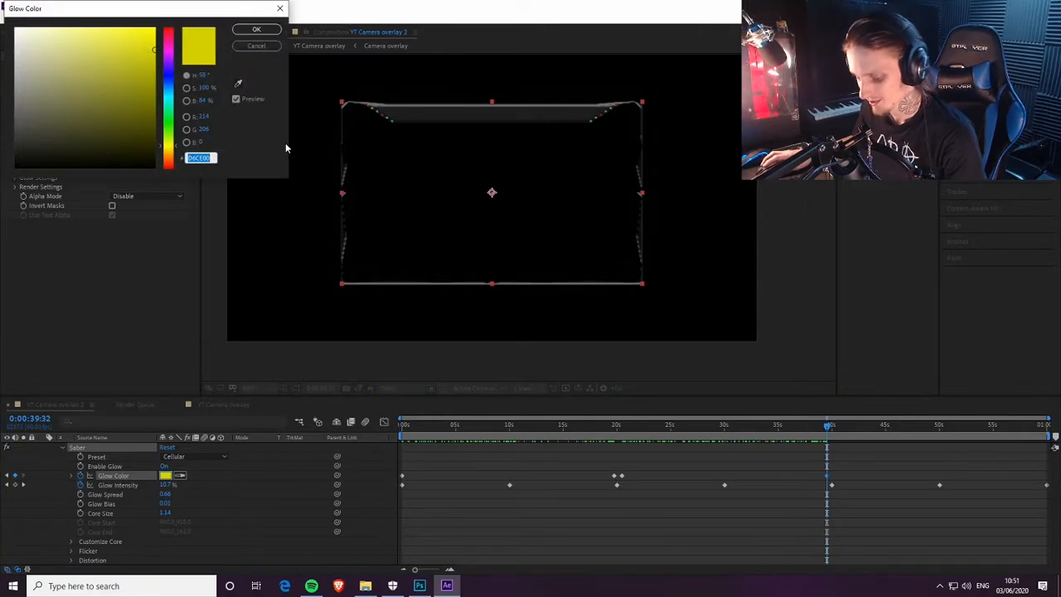
type("D60000")
left_click(257, 31)
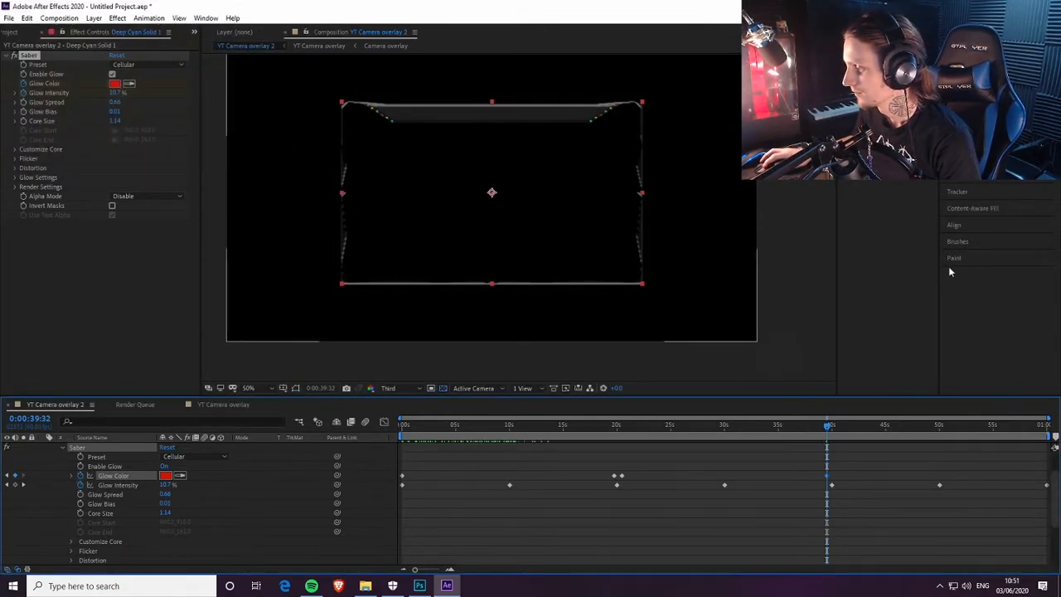
key("space")
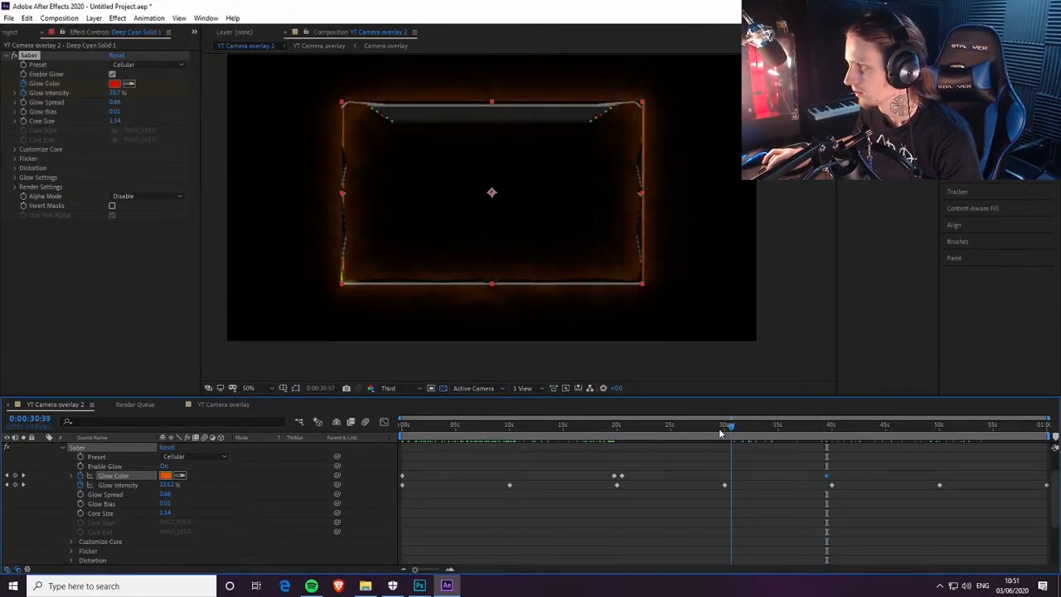
key("space")
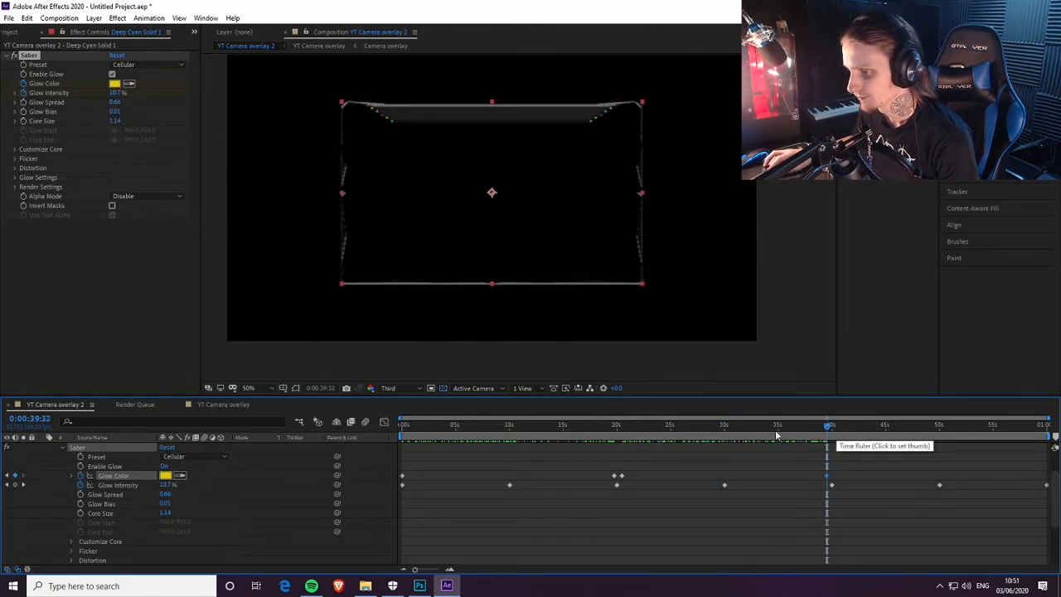
Step: Move to 0:00:40:25, just past the 40-second intensity keyframe, and add a red Glow Color keyframe
left_click(842, 428)
left_click_drag(842, 428, 835, 428)
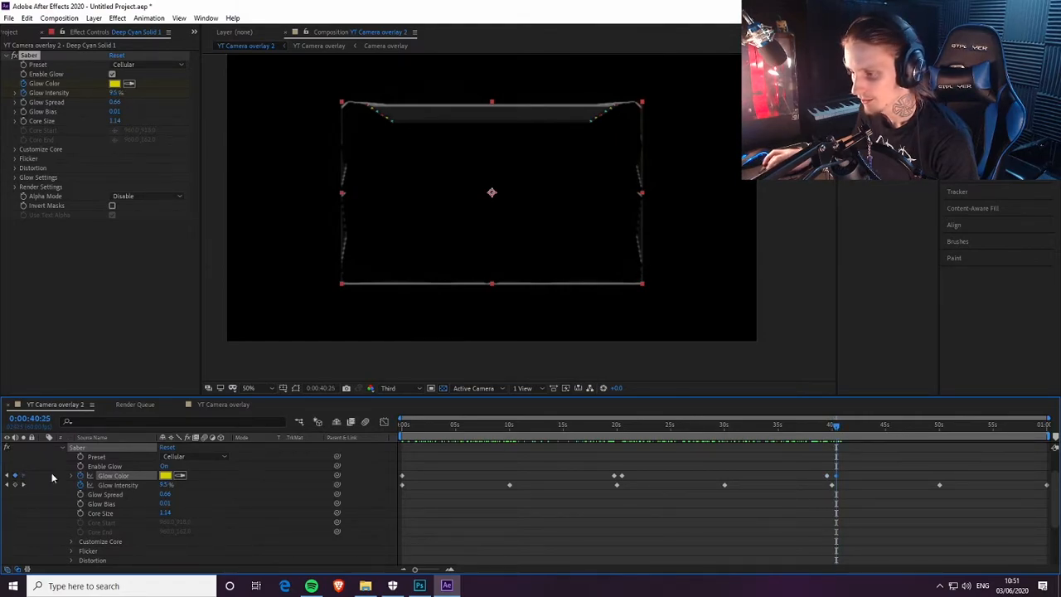
left_click(166, 475)
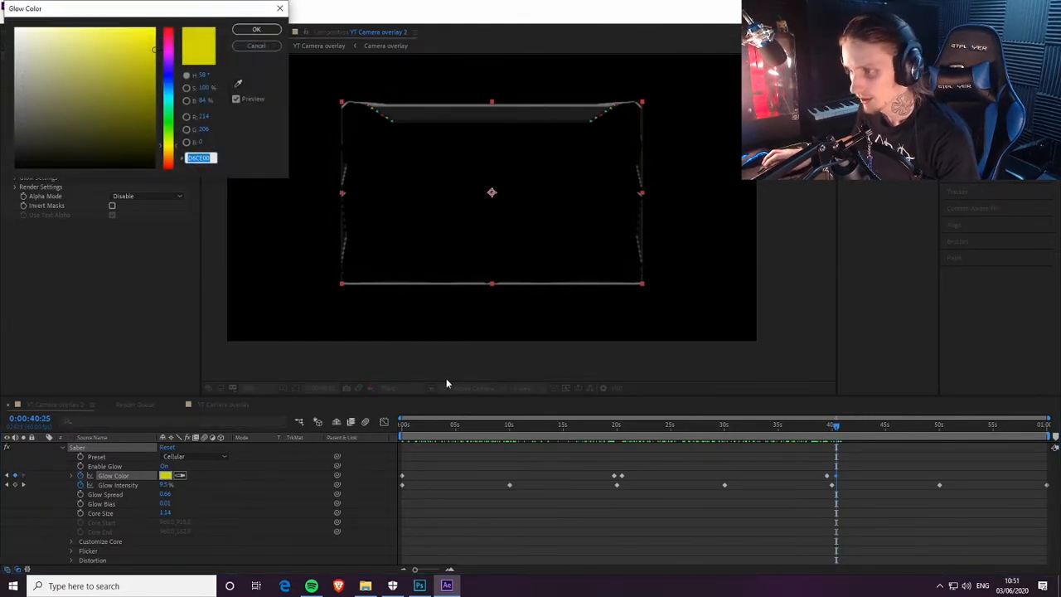
left_click(168, 33)
left_click(256, 30)
Step: Go to the composition's last frame at 0:00:59:59 and open the project's file commands
left_click_drag(835, 428, 1048, 466)
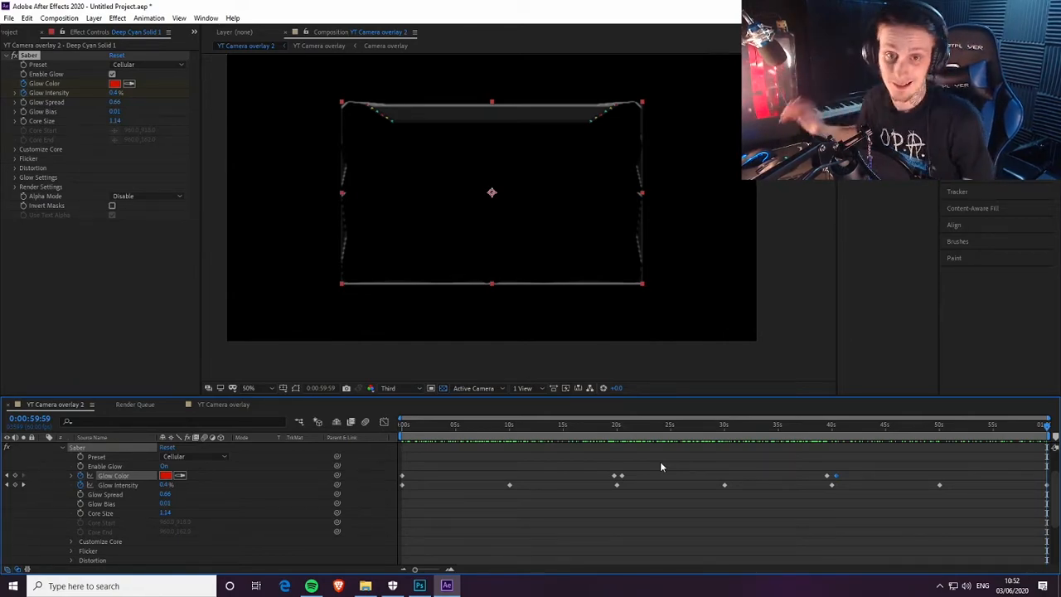
left_click(8, 19)
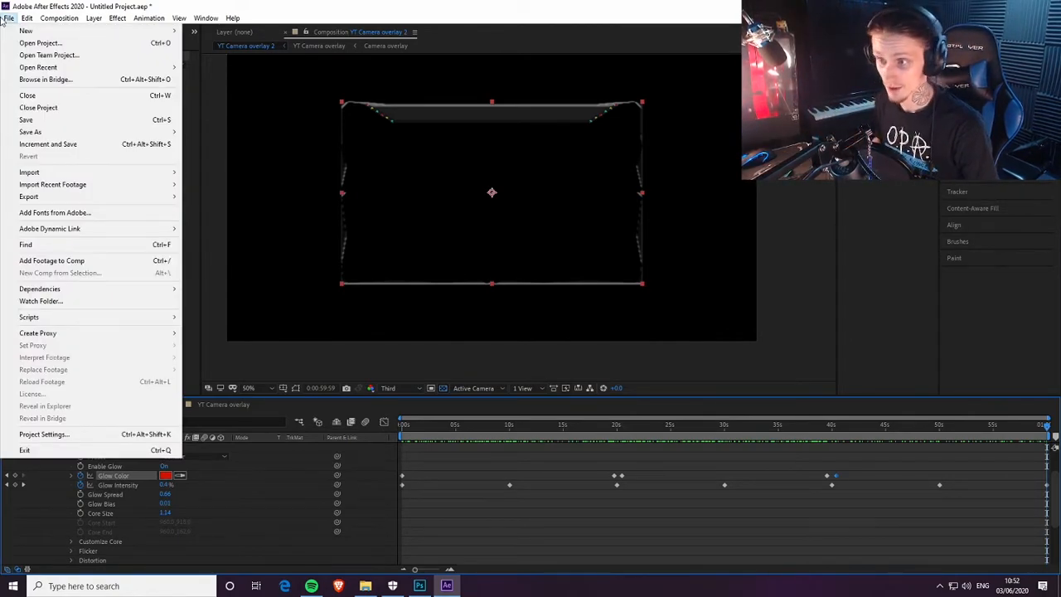